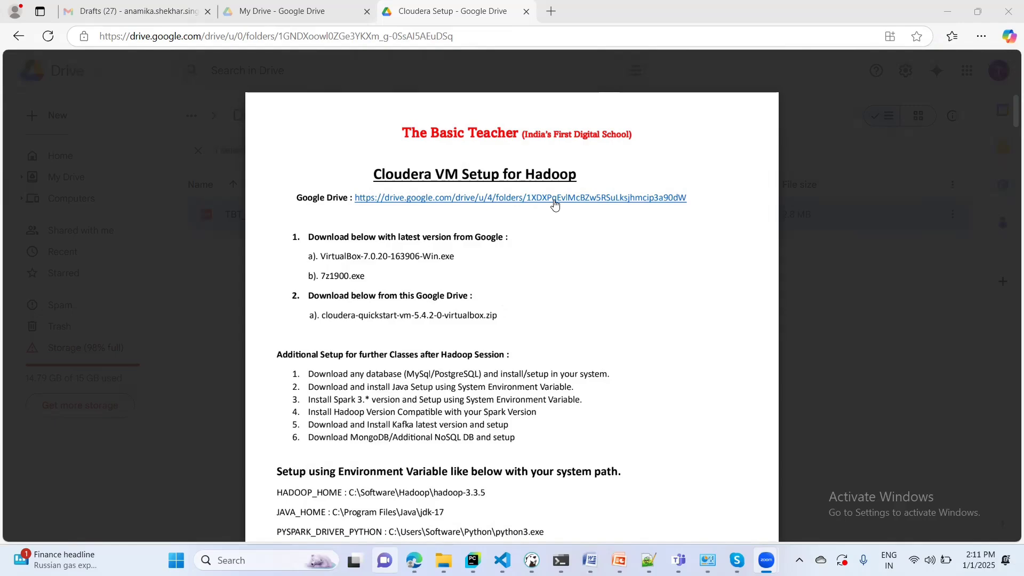
# - Open the shared Drive folder holding the VirtualBox installer, 7z1900.exe and QuickStart VM zip
pyautogui.click(536, 204)
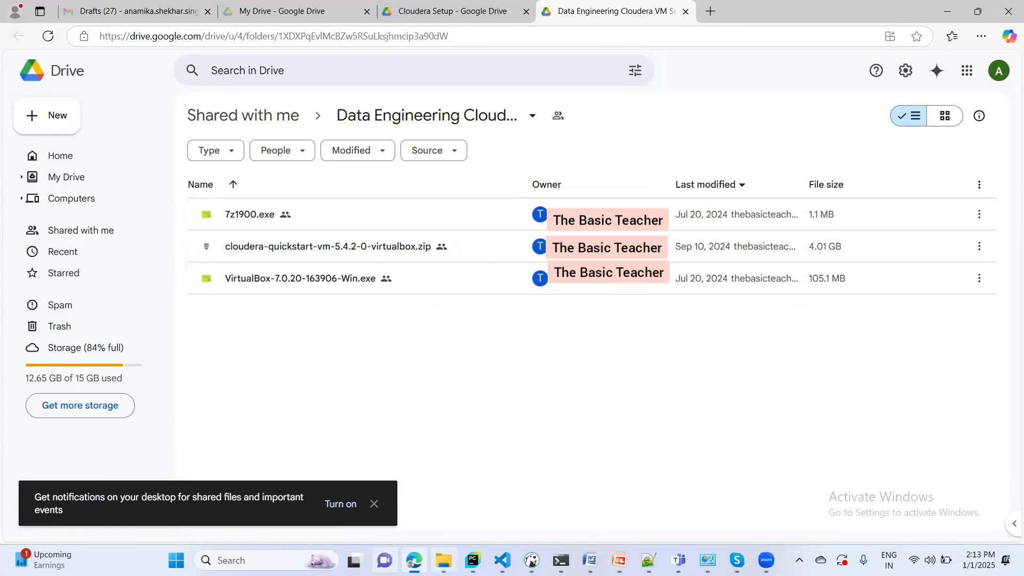
# - Bring the local Cloudera_Hadoop_Setup folder window forward from File Explorer
pyautogui.moveTo(443, 560)
pyautogui.click(425, 509)
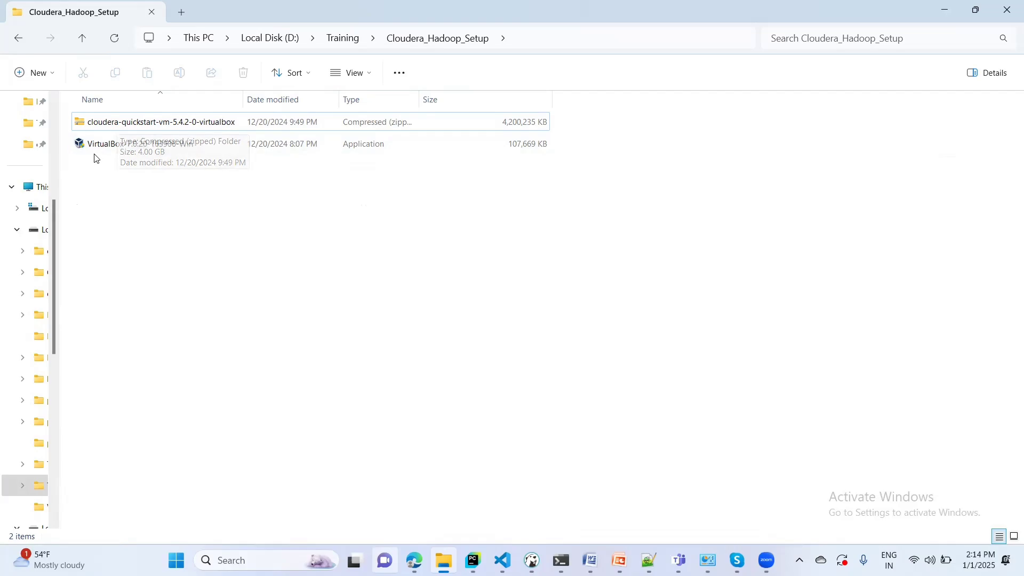
# - Install VirtualBox 7.0.20 from VirtualBox-7.0.20-163906-Win with default features and finish the wizard
pyautogui.doubleClick(99, 152)
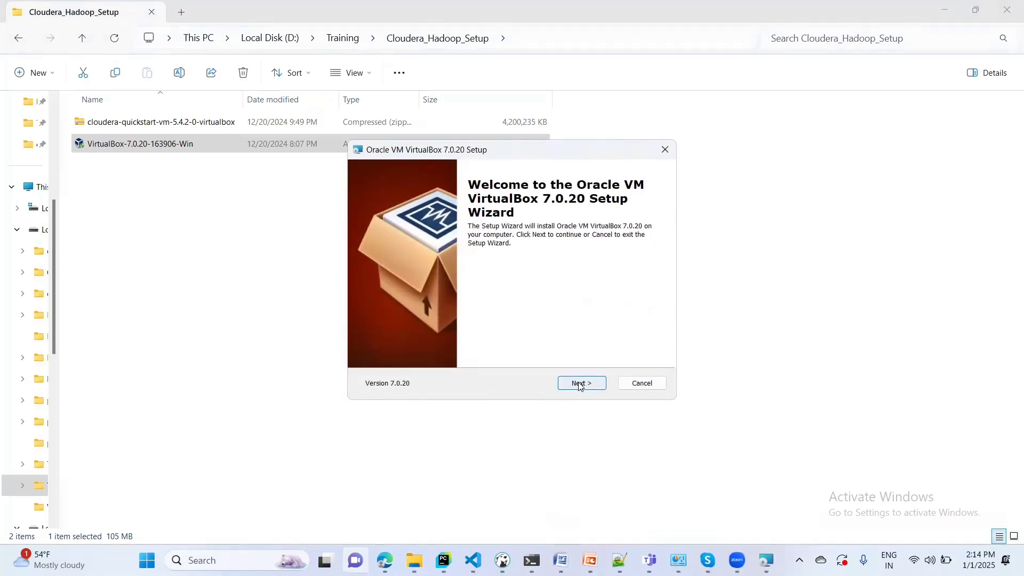
pyautogui.click(581, 385)
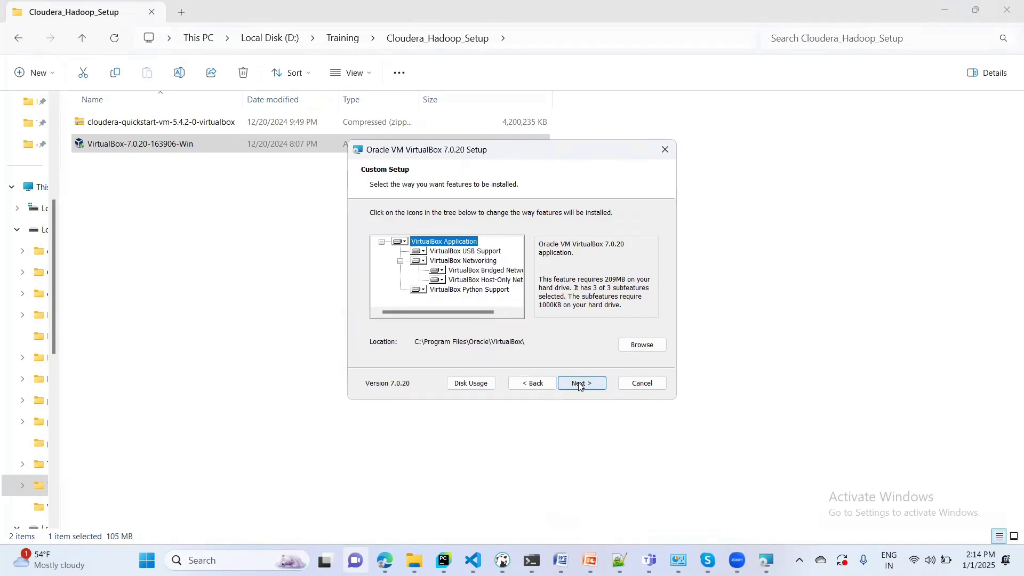
pyautogui.click(580, 385)
pyautogui.click(581, 385)
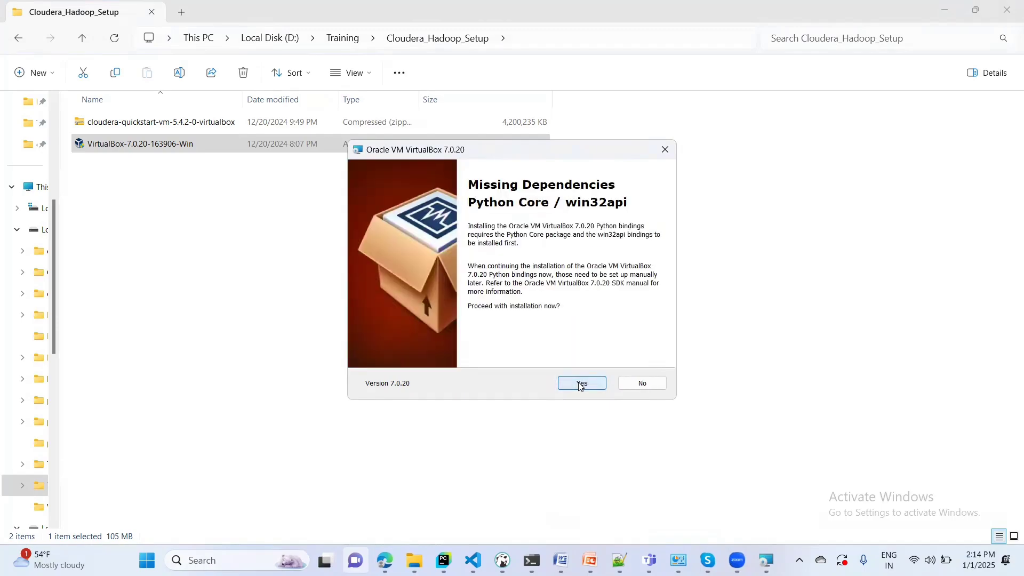
pyautogui.click(581, 385)
pyautogui.click(580, 385)
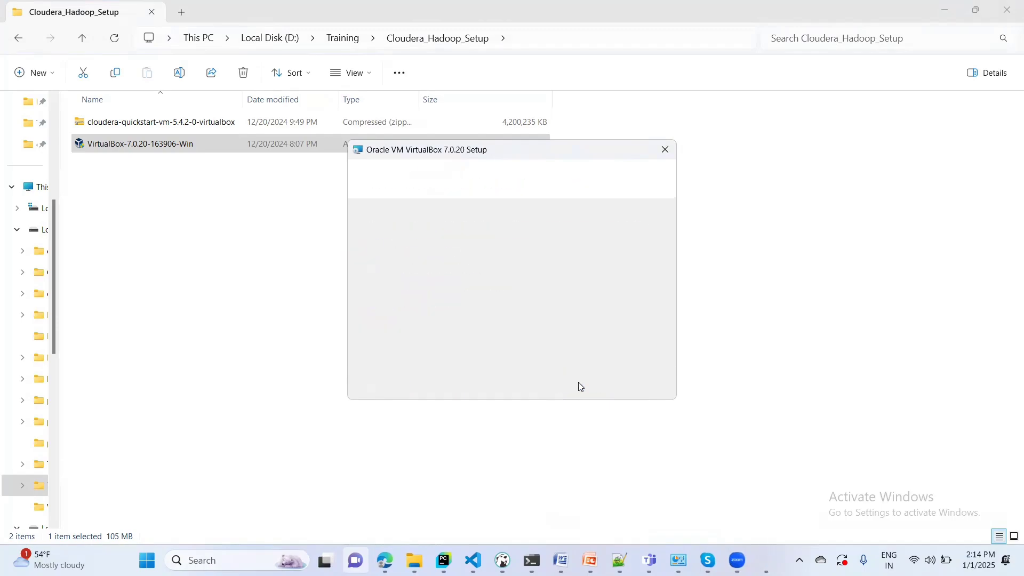
pyautogui.click(581, 385)
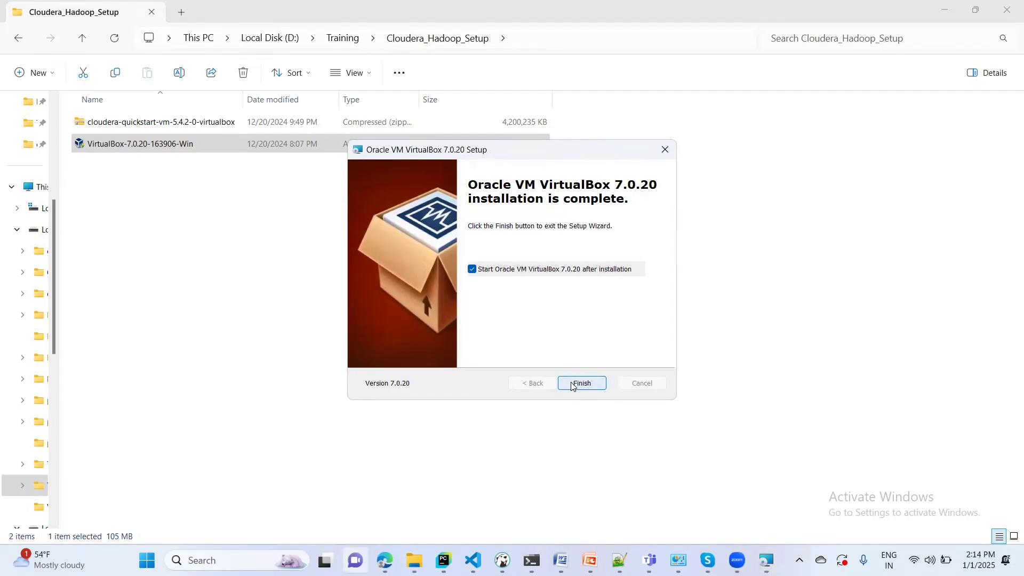
pyautogui.click(573, 384)
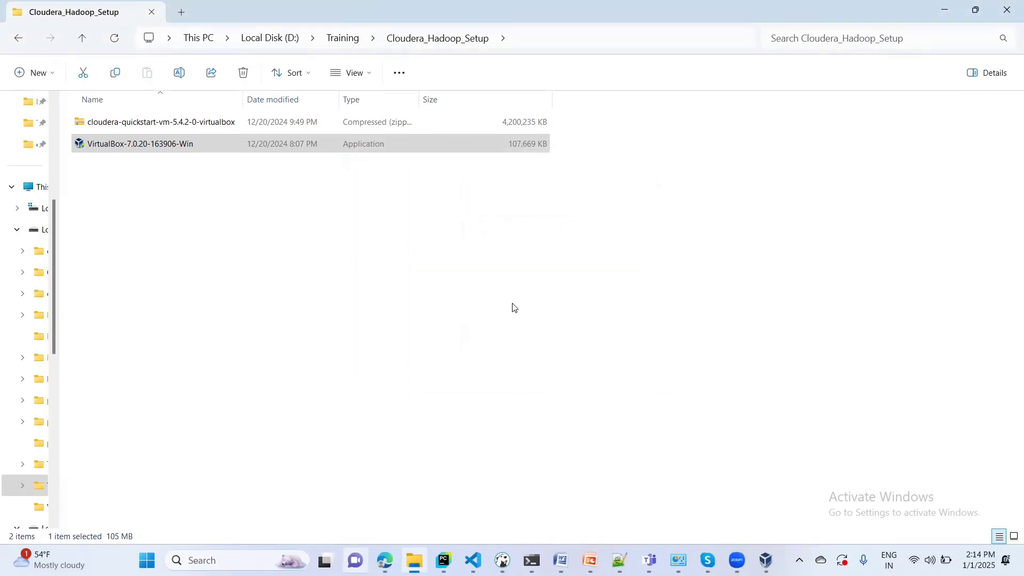
pyautogui.click(764, 512)
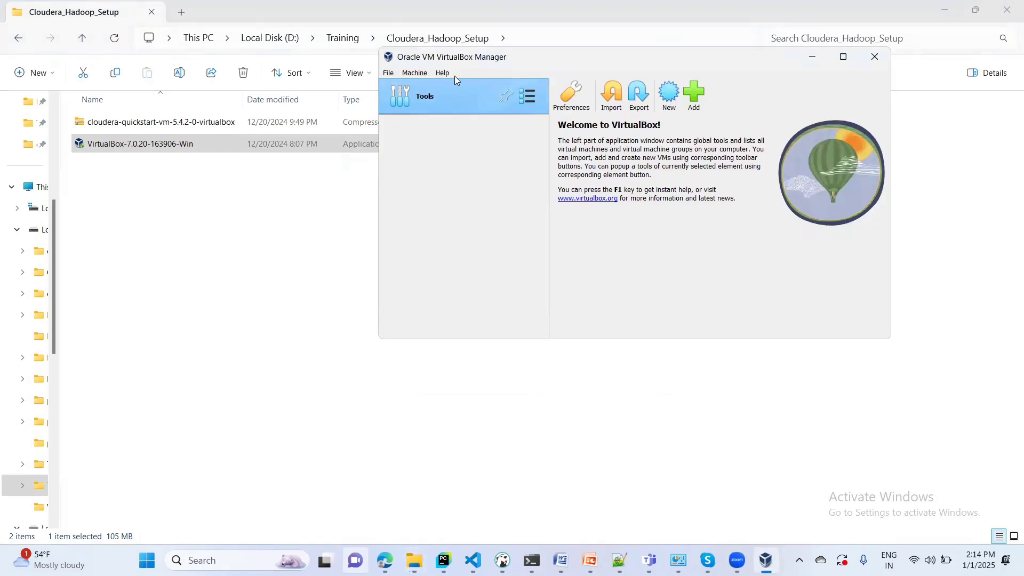
pyautogui.click(388, 73)
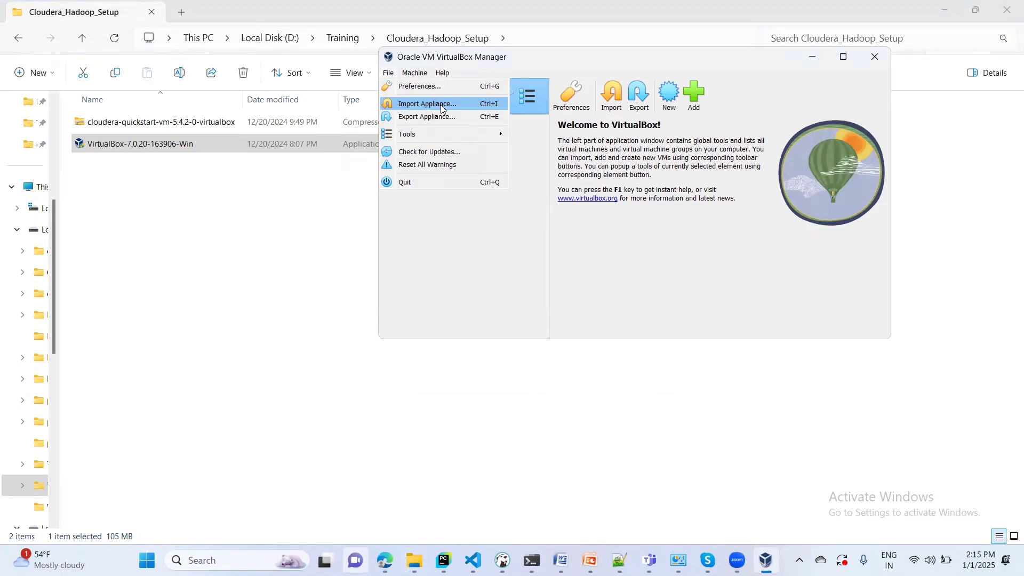
pyautogui.click(263, 191)
pyautogui.click(132, 129)
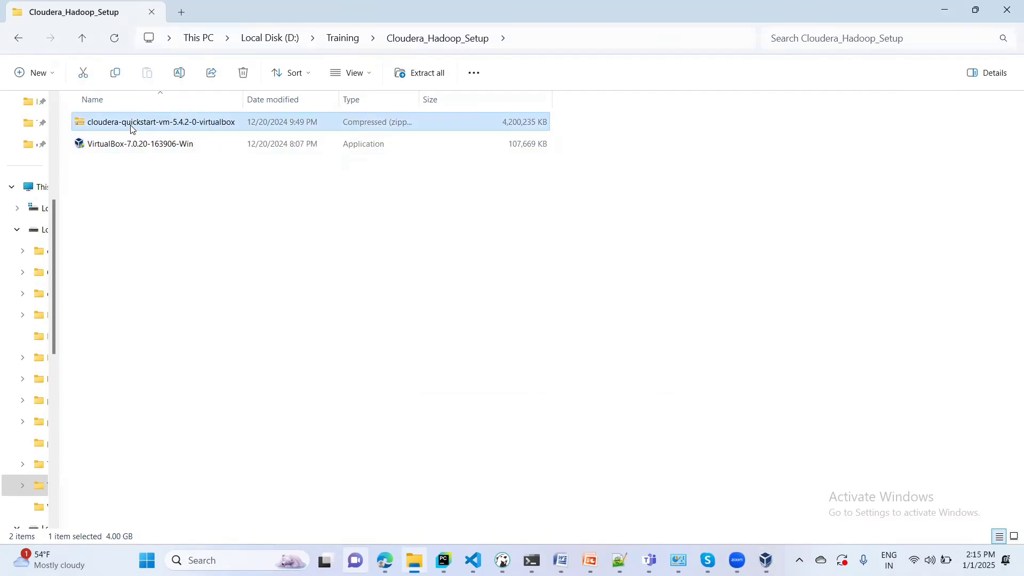
# - Extract the cloudera-quickstart-vm-5.4.2-0-virtualbox zip to its default destination
pyautogui.rightClick(132, 129)
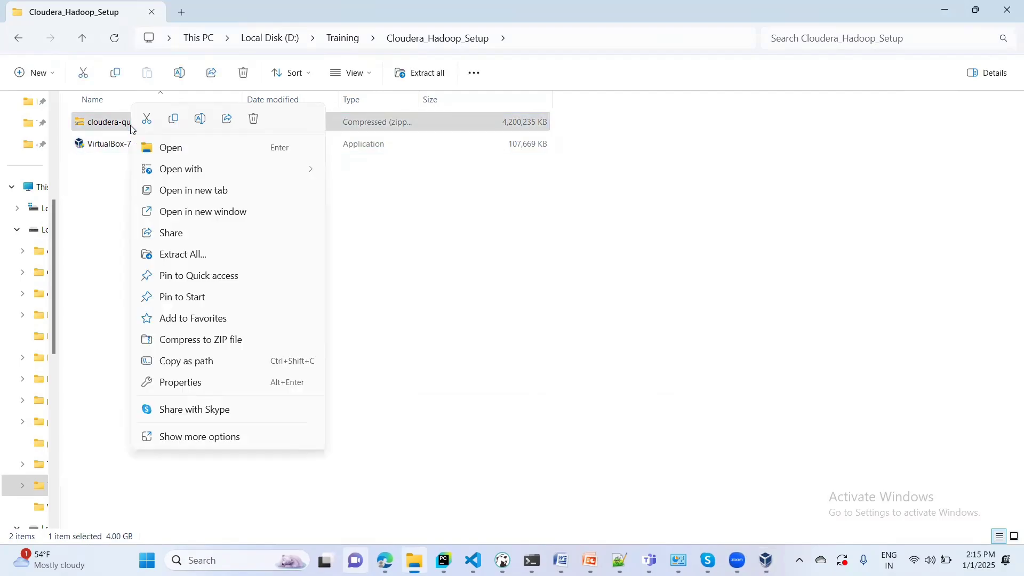
pyautogui.click(171, 260)
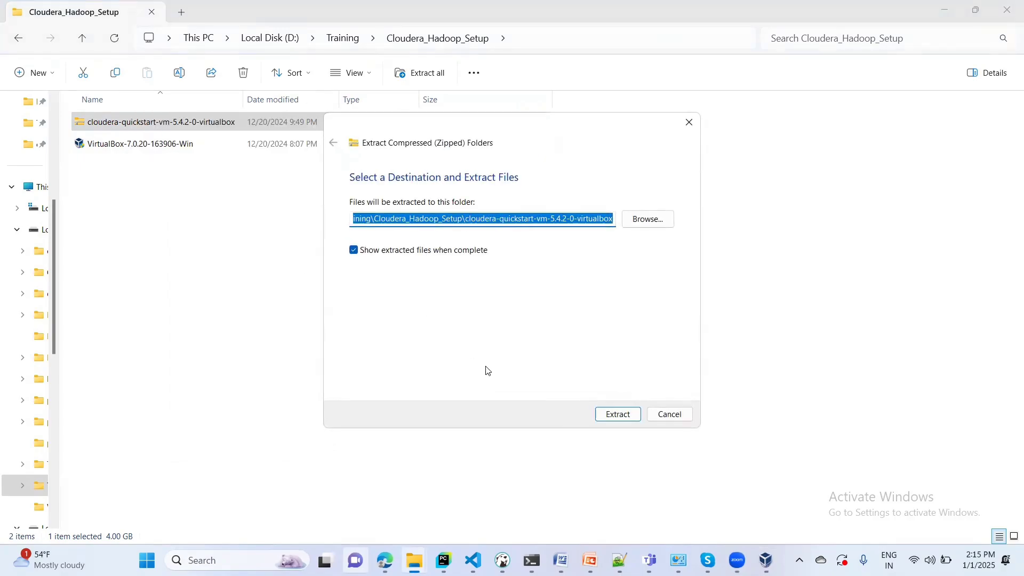
pyautogui.click(620, 419)
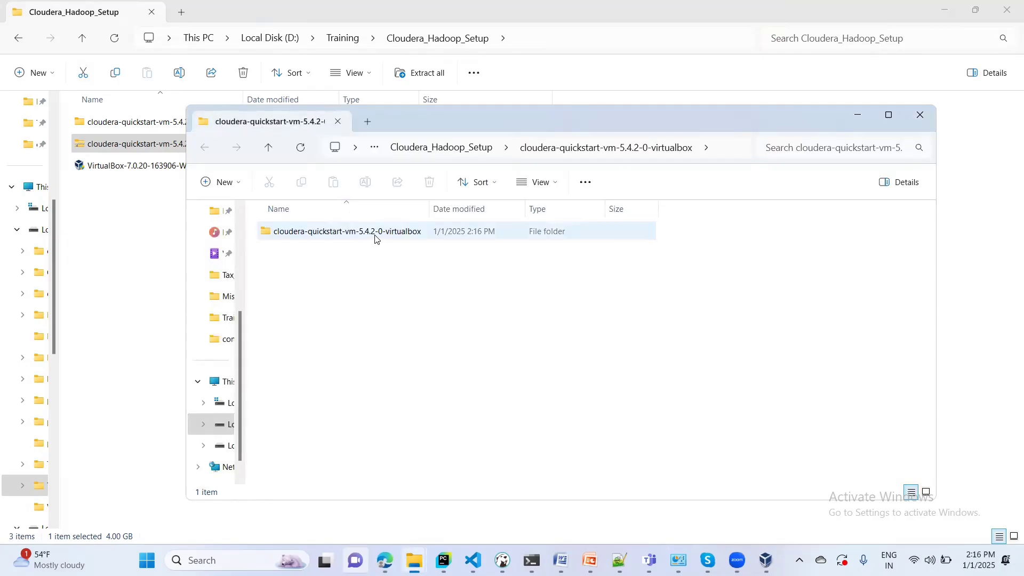
# - Open the extracted folder and inspect its .ovf and disk1 files
pyautogui.doubleClick(376, 235)
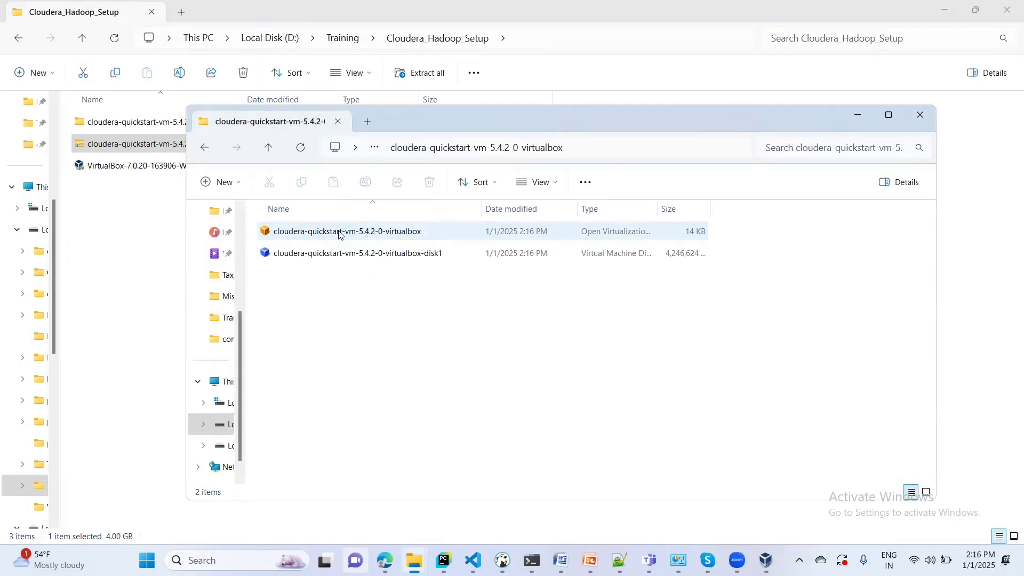
pyautogui.click(339, 253)
pyautogui.click(337, 242)
pyautogui.click(338, 255)
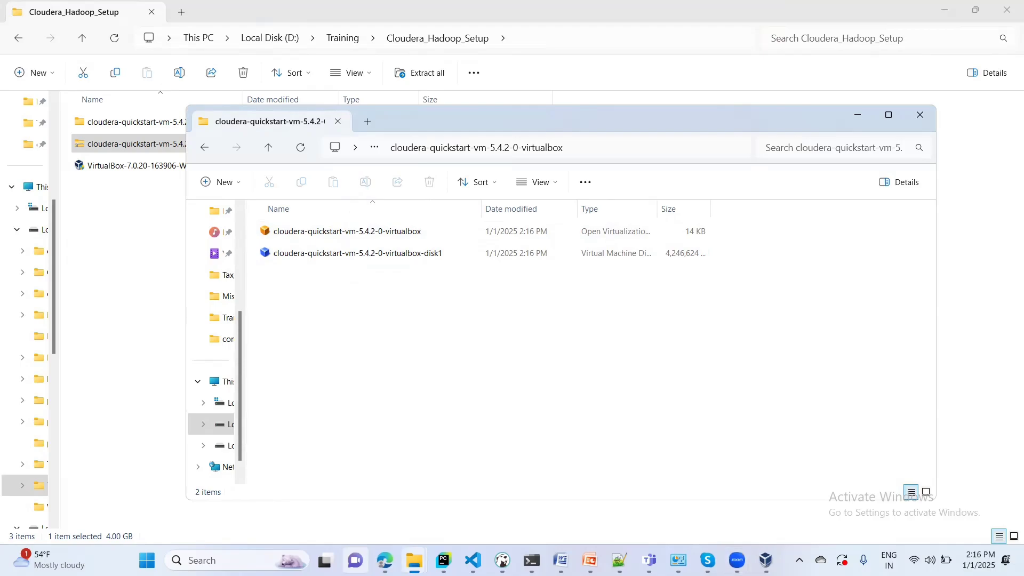
pyautogui.click(767, 560)
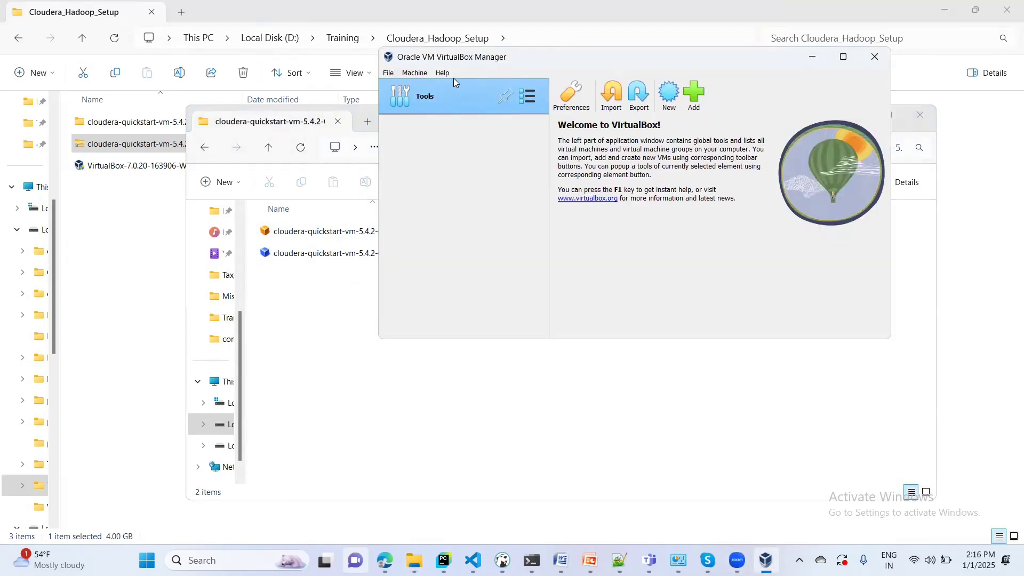
# - Start Import Virtual Appliance and browse into the Training folder on Local Disk (D:)
pyautogui.click(388, 73)
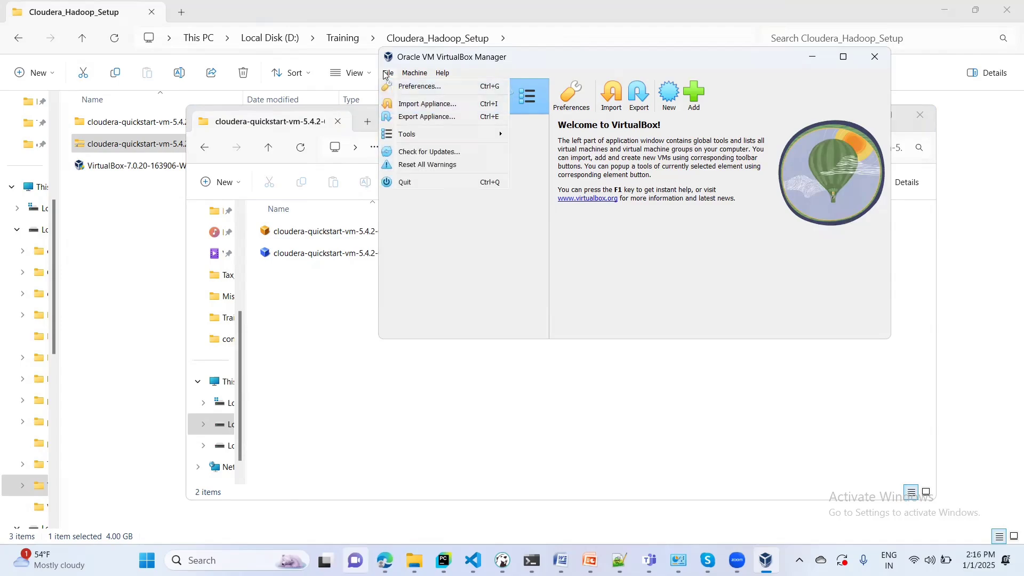
pyautogui.click(418, 106)
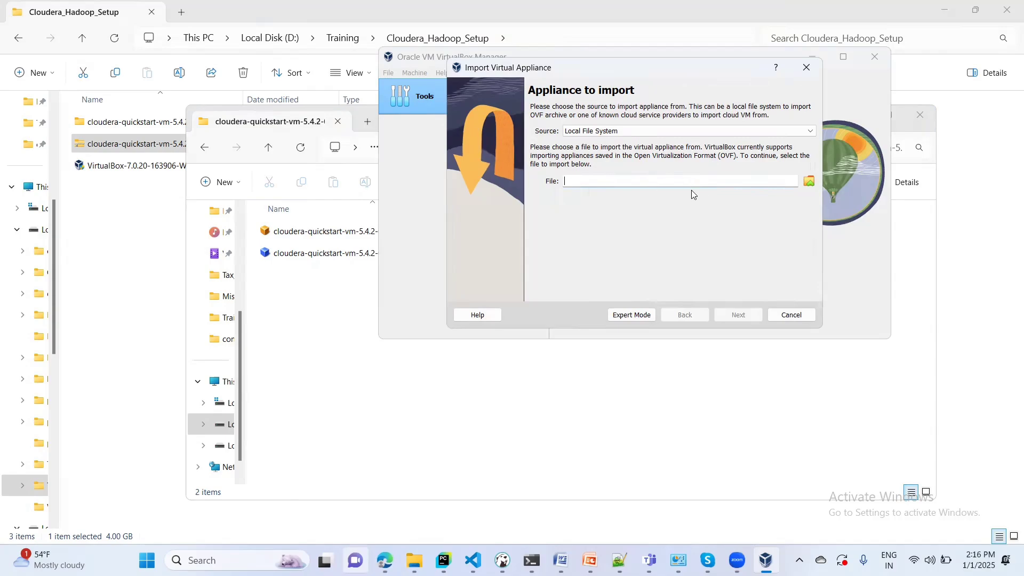
pyautogui.click(809, 182)
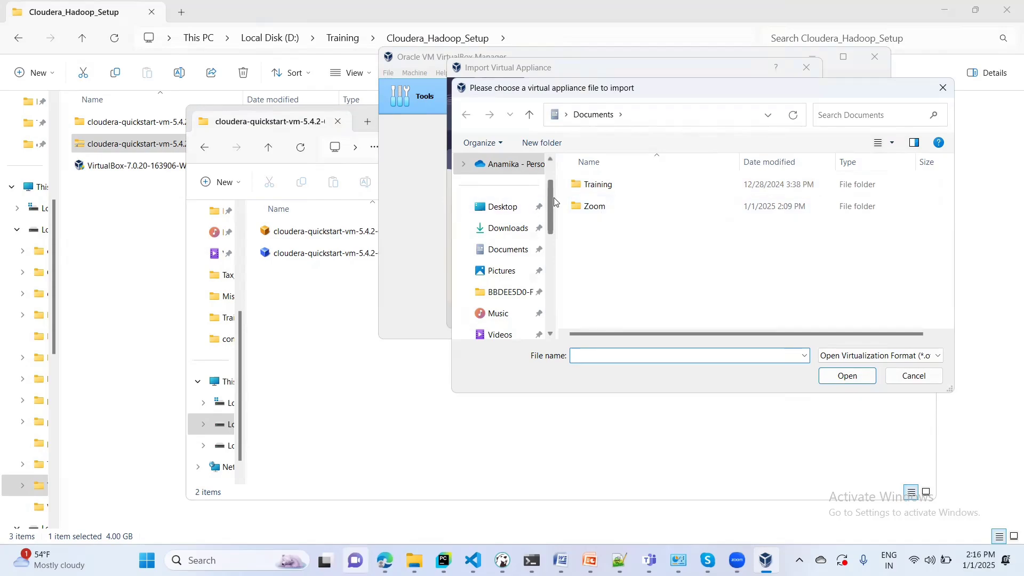
pyautogui.moveTo(551, 194); pyautogui.dragTo(548, 265)
pyautogui.click(507, 316)
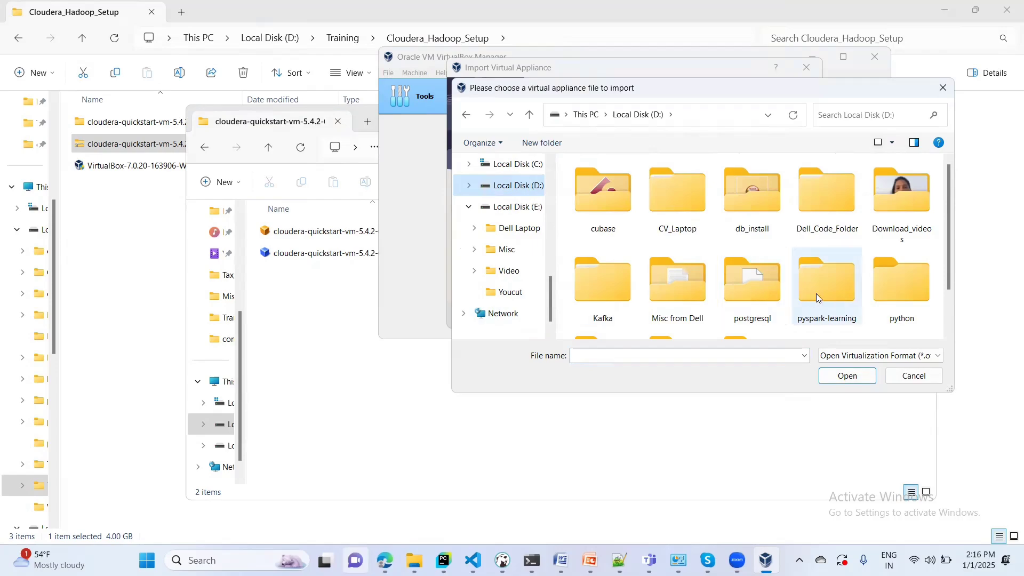
pyautogui.moveTo(952, 232); pyautogui.dragTo(950, 278)
pyautogui.doubleClick(680, 291)
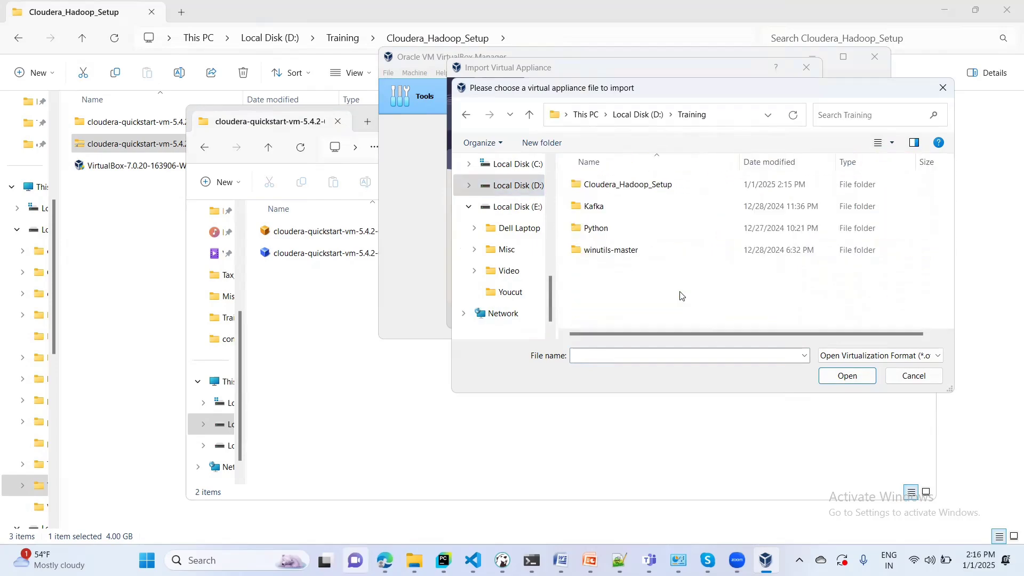
# - Choose cloudera-quickstart-vm-5.4.2-0-virtualbox.ovf from Cloudera_Hadoop_Setup as the appliance file
pyautogui.doubleClick(622, 187)
pyautogui.doubleClick(614, 187)
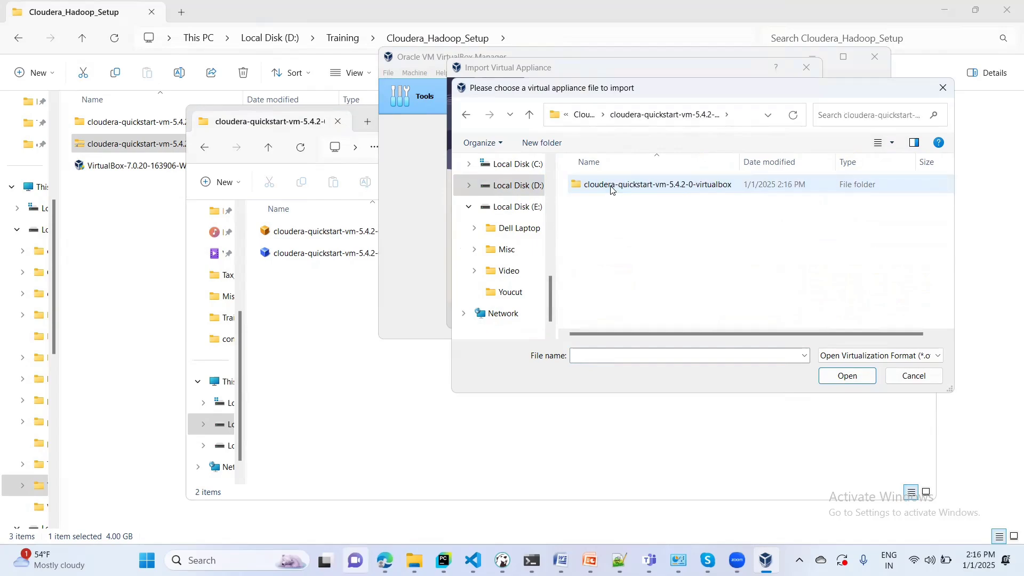
pyautogui.doubleClick(614, 185)
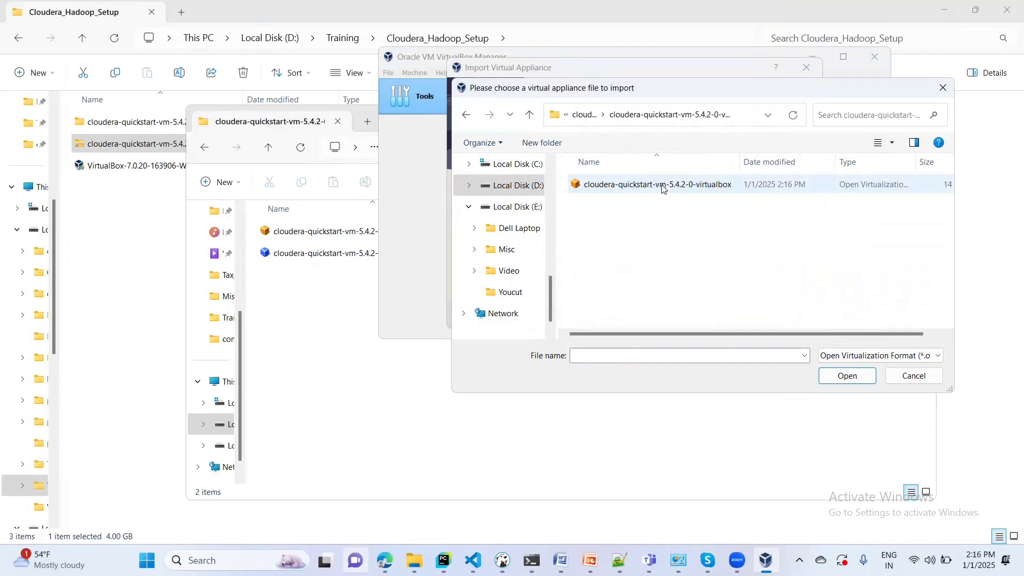
pyautogui.click(578, 116)
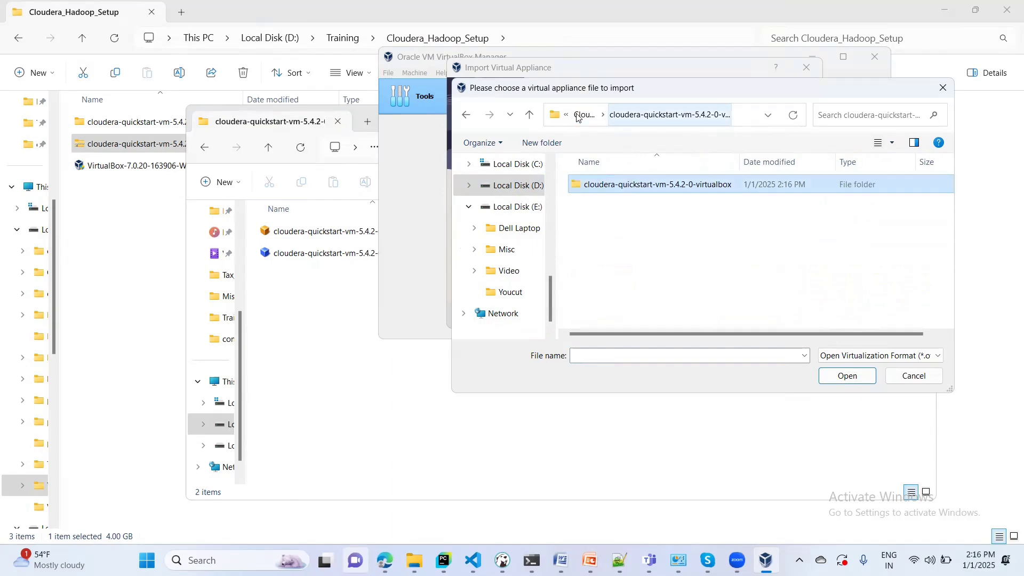
pyautogui.click(578, 117)
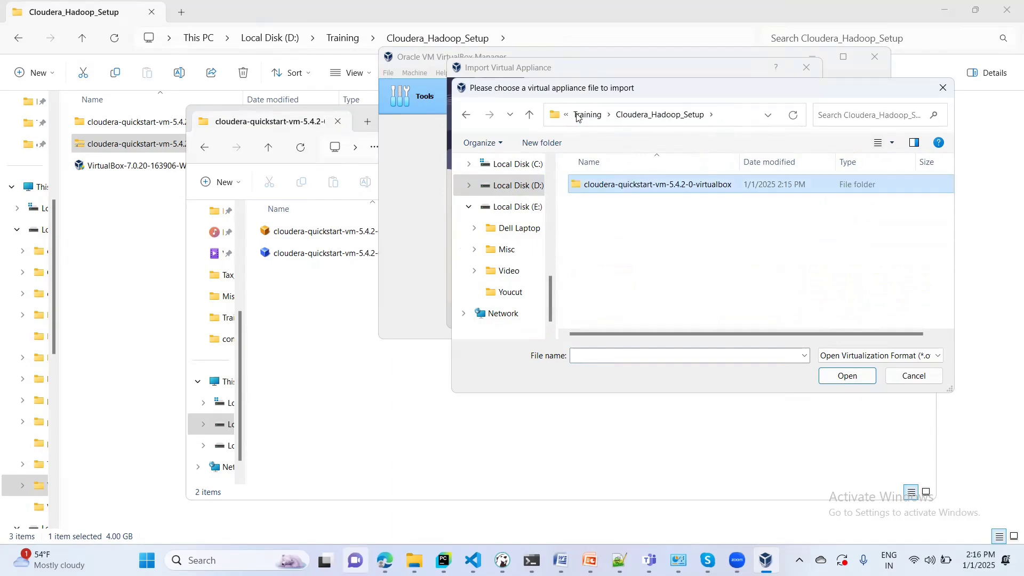
pyautogui.click(577, 116)
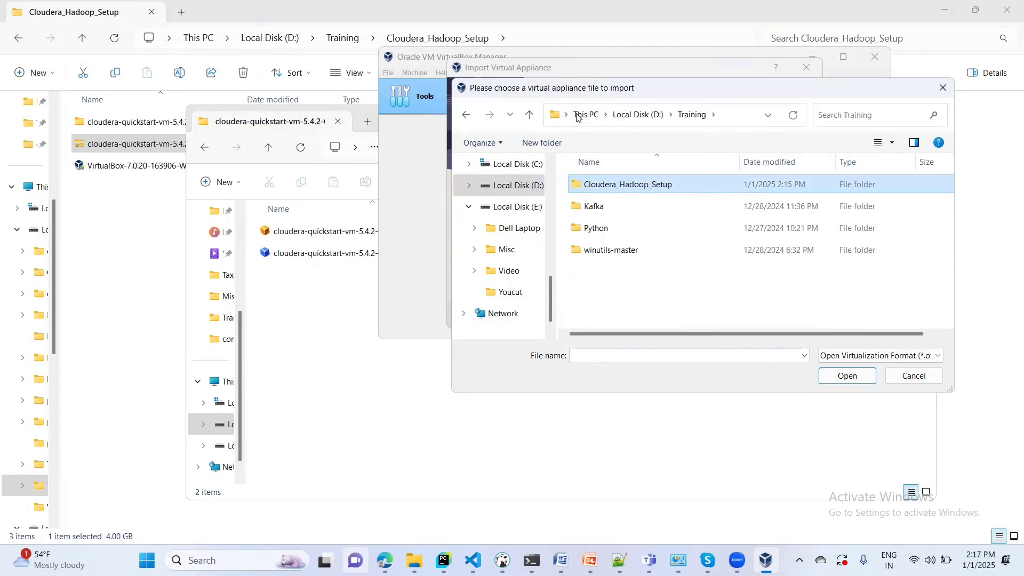
pyautogui.doubleClick(606, 189)
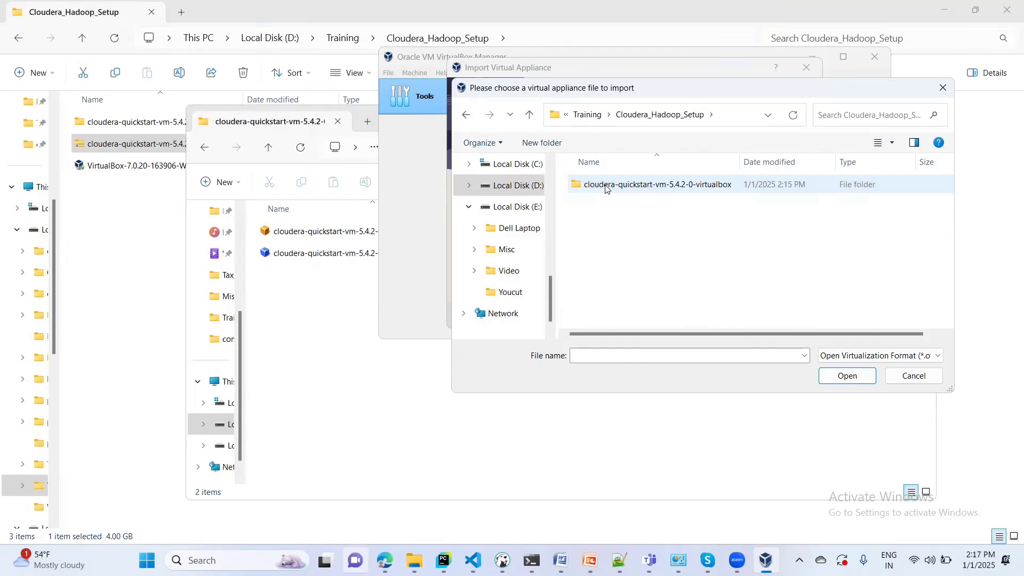
pyautogui.doubleClick(613, 187)
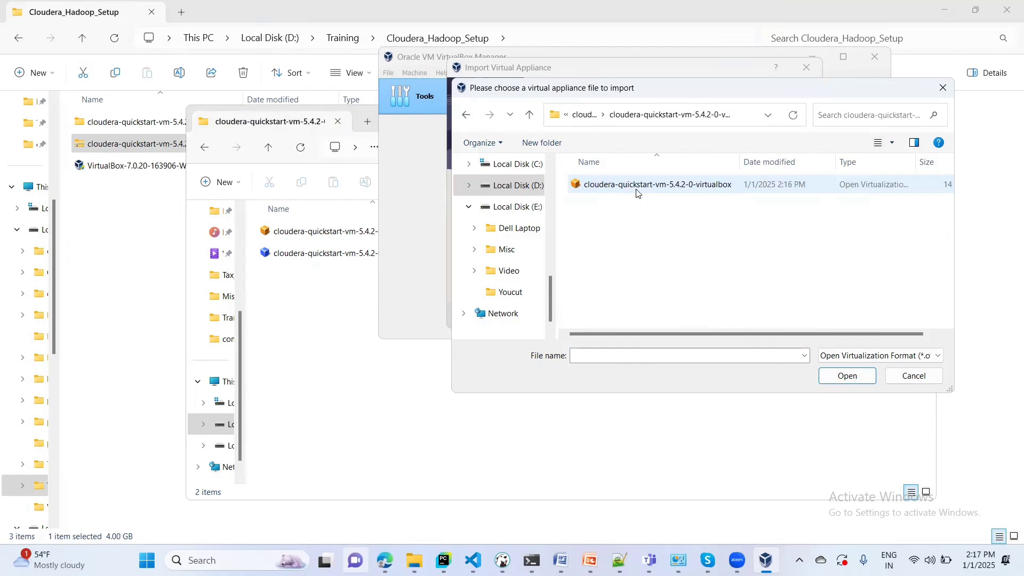
pyautogui.click(854, 378)
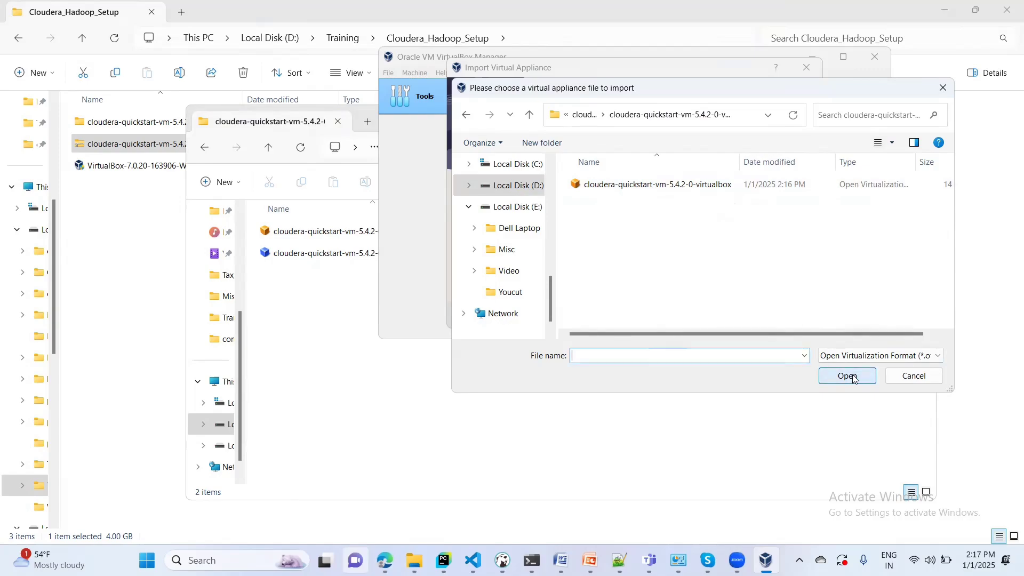
pyautogui.click(853, 378)
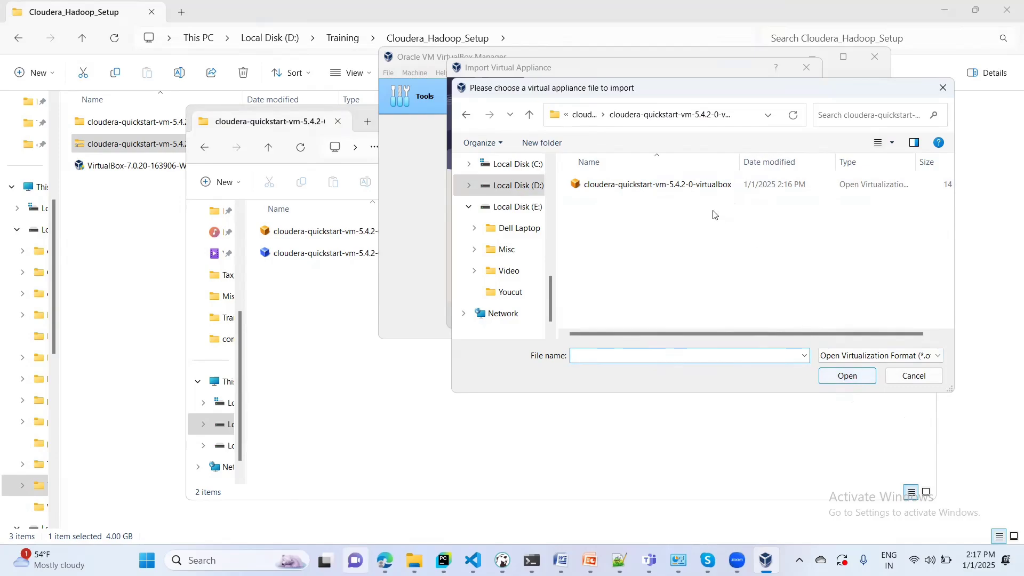
pyautogui.click(685, 189)
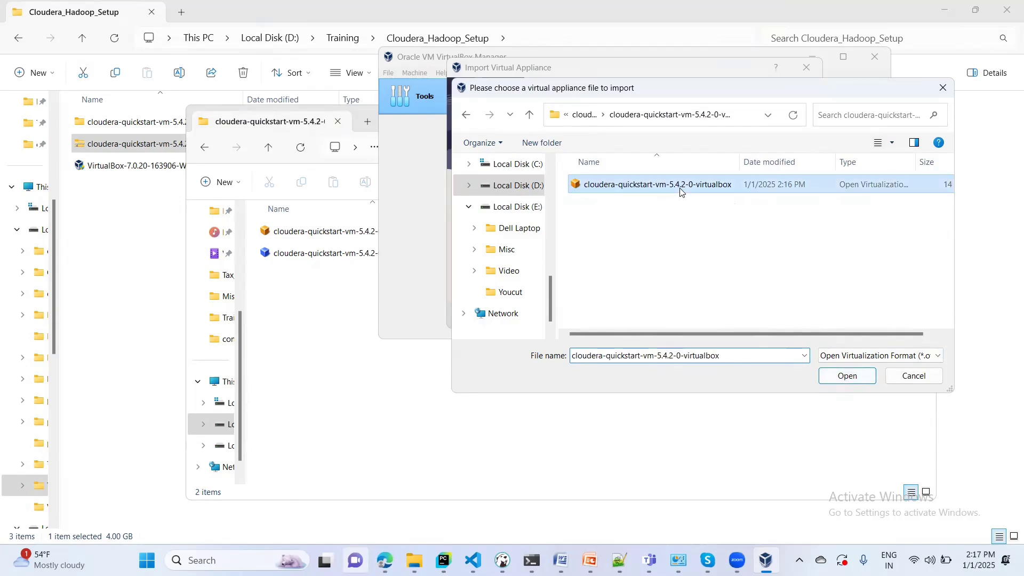
pyautogui.click(853, 378)
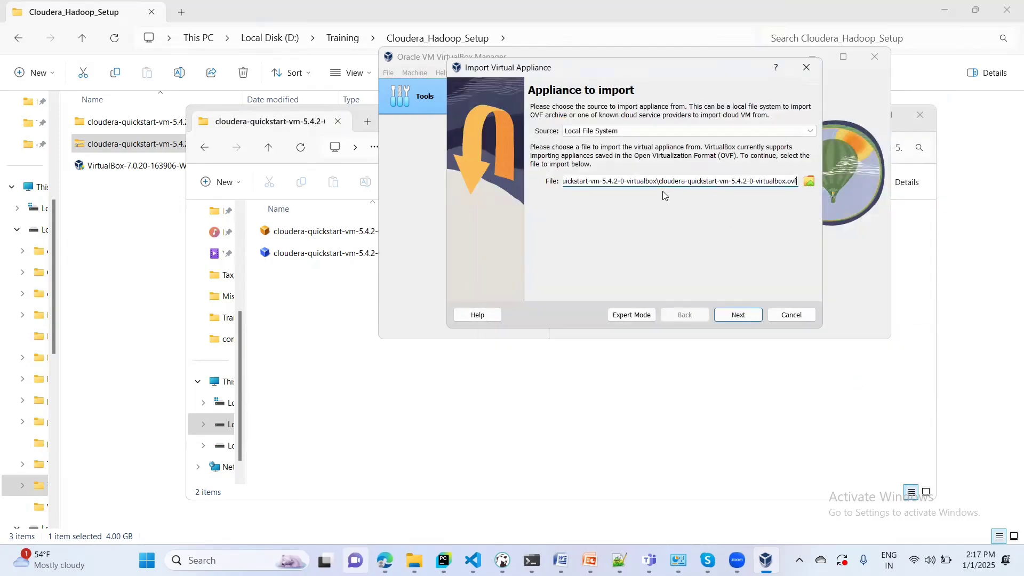
# - Accept the appliance settings (4096 MB memory, 64 GB disk) and finish the import
pyautogui.click(743, 319)
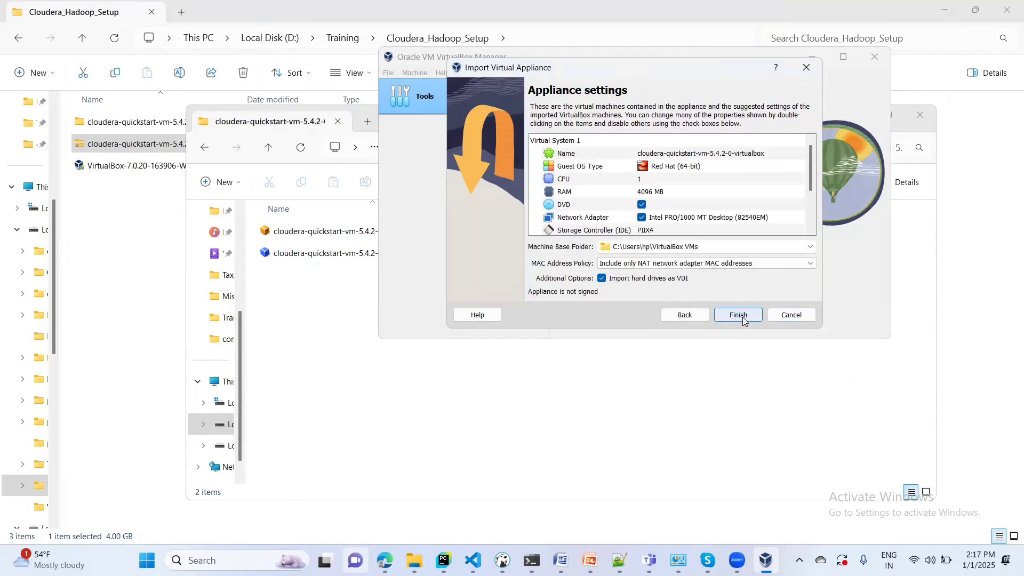
pyautogui.click(737, 318)
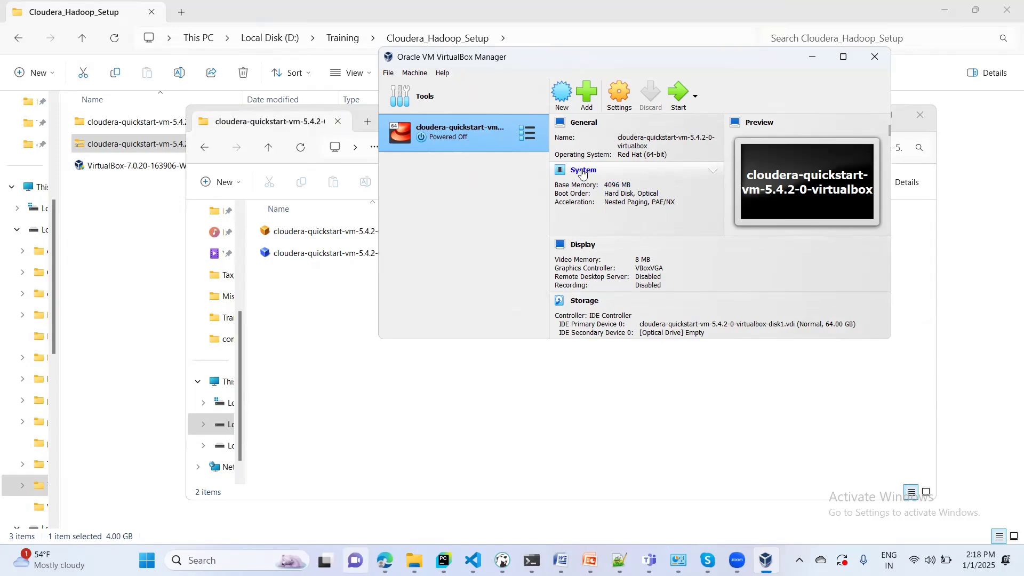
# - Open the cloudera-quickstart VM's Settings on the System page from the details pane
pyautogui.click(583, 171)
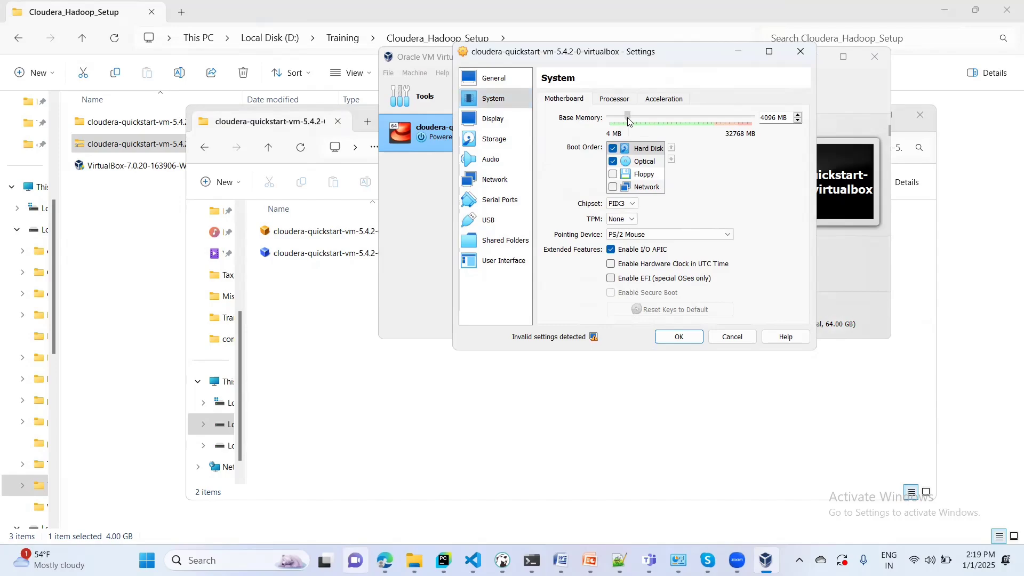
# - Set the cloudera-quickstart VM's base memory to 9242 MB on the Motherboard tab
pyautogui.moveTo(627, 118); pyautogui.dragTo(649, 121)
pyautogui.moveTo(649, 120); pyautogui.dragTo(650, 120)
pyautogui.click(650, 121)
# - Set the processor count to 2 and save the settings with 9242 MB memory
pyautogui.click(614, 101)
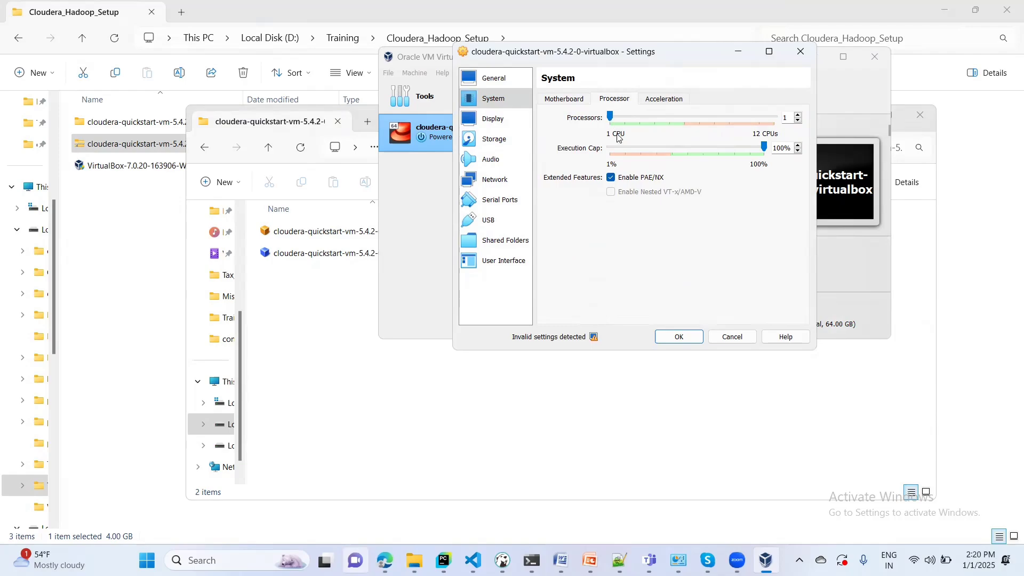
pyautogui.click(799, 116)
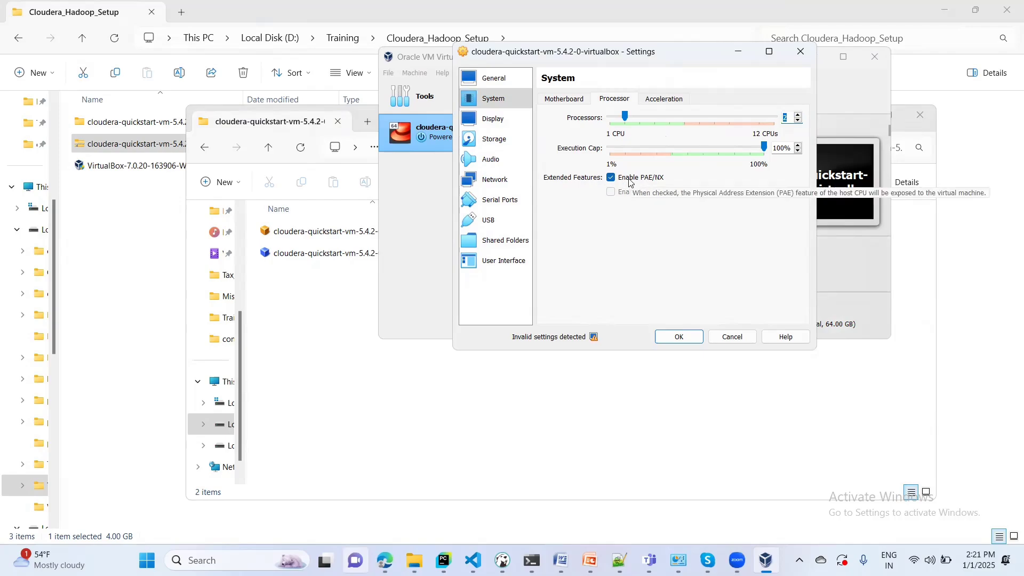
pyautogui.click(555, 103)
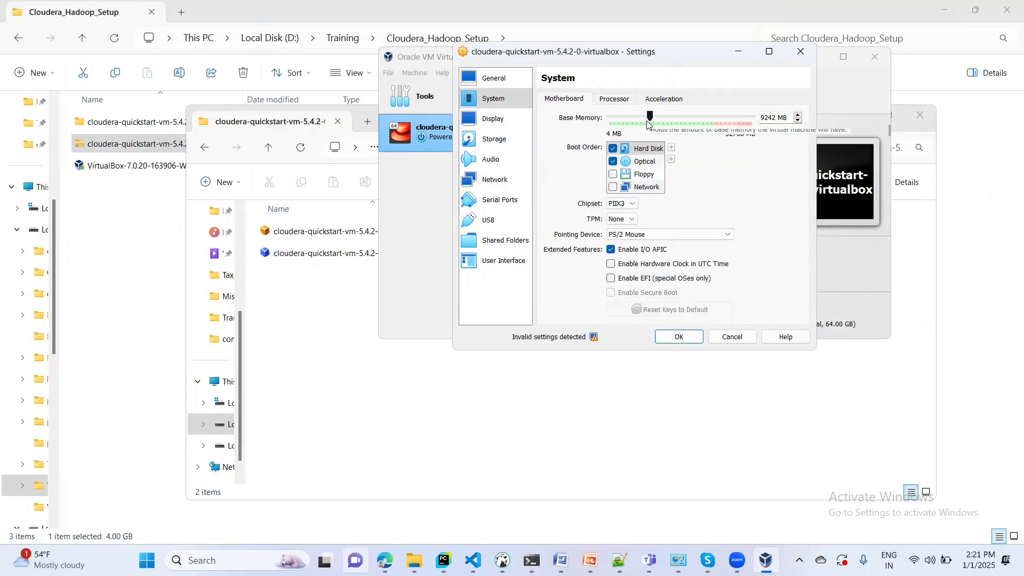
pyautogui.click(614, 100)
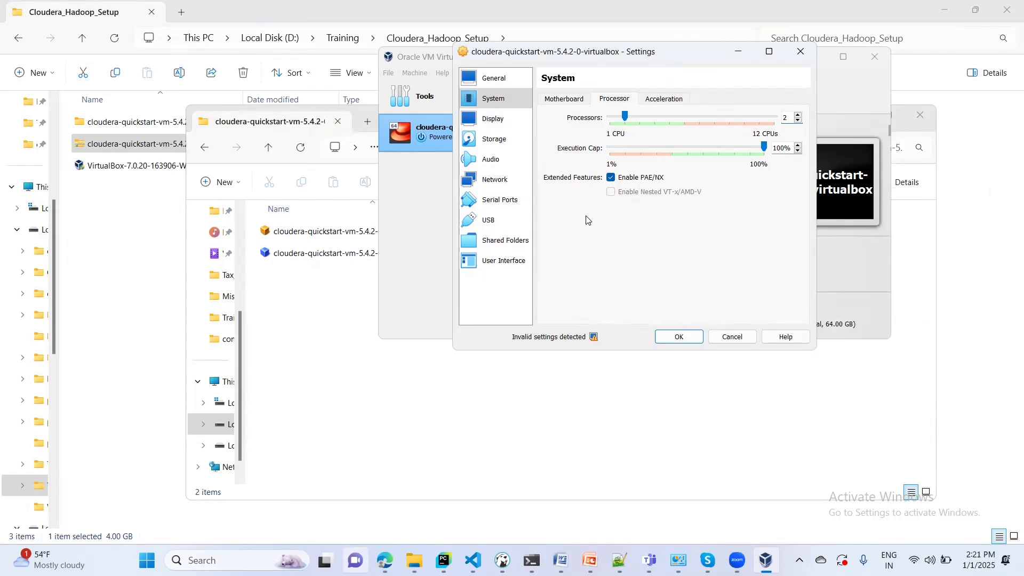
pyautogui.click(680, 339)
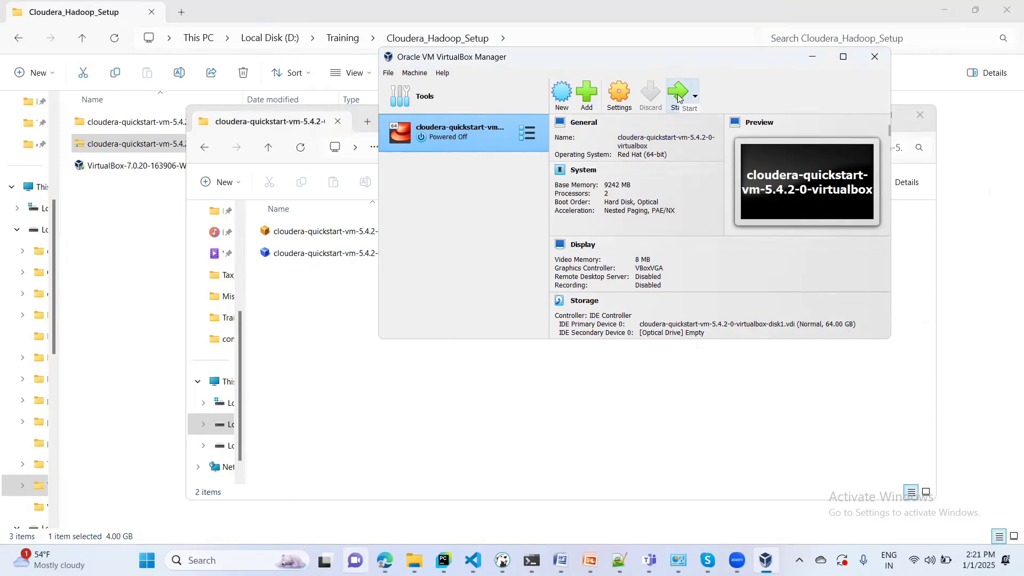
# - Show the cloudera-quickstart VM's context menu with its Start submenu
pyautogui.rightClick(534, 135)
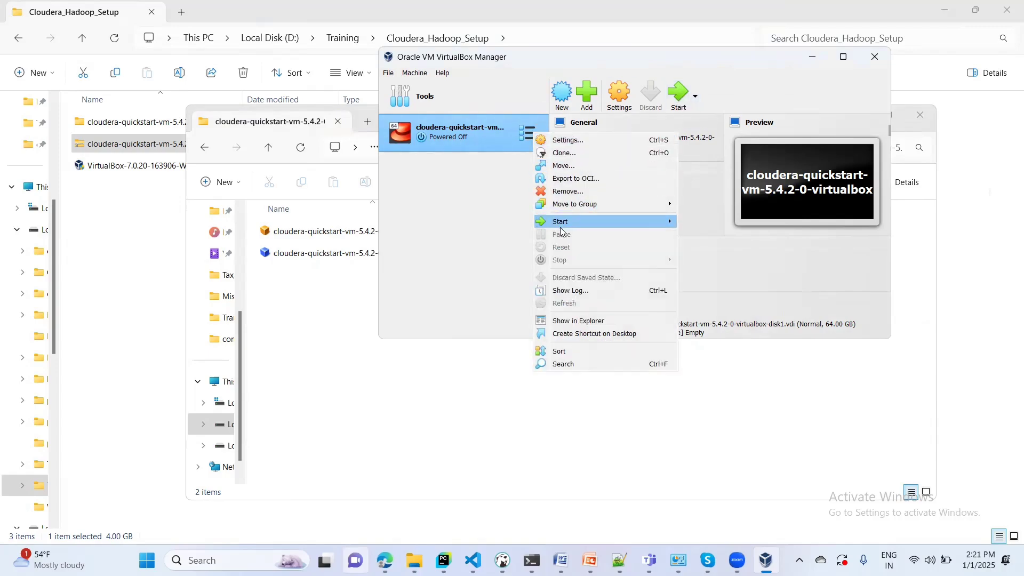
pyautogui.moveTo(559, 226)
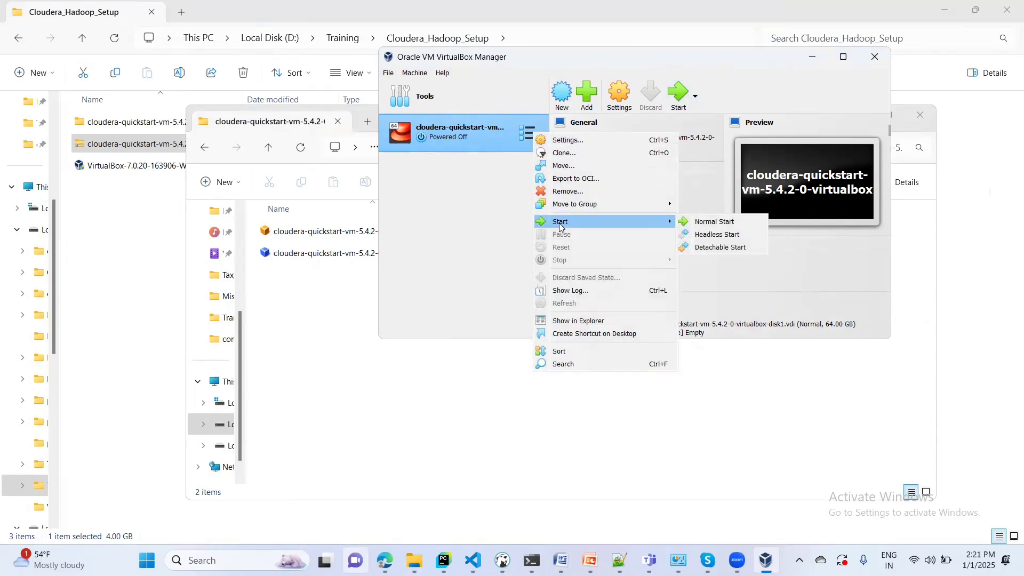
# - Start the cloudera-quickstart VM in a normal window and let it boot to the Cloudera Live page
pyautogui.click(718, 220)
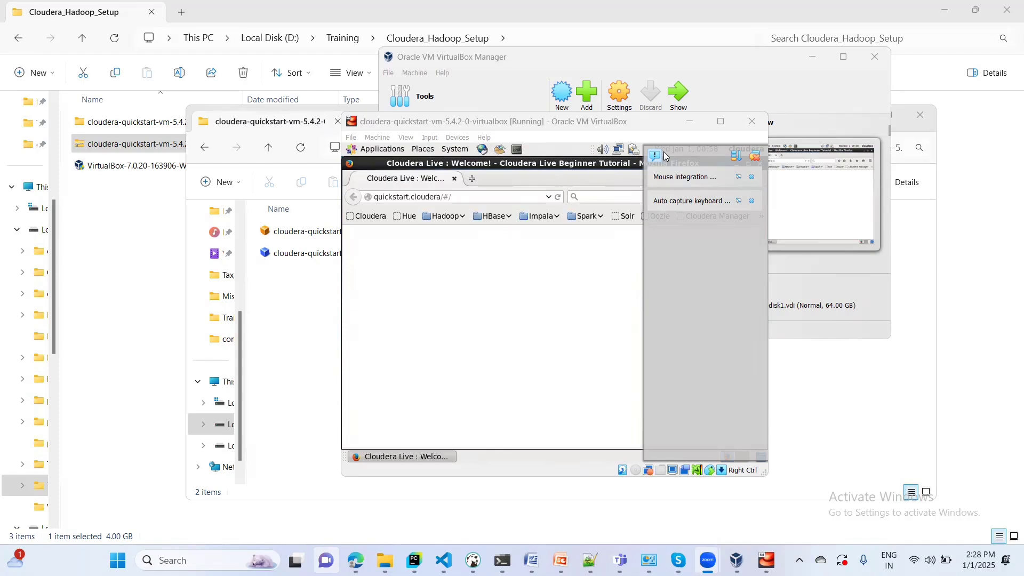
# - Maximize the QuickStart VM window to fill the screen
pyautogui.click(720, 121)
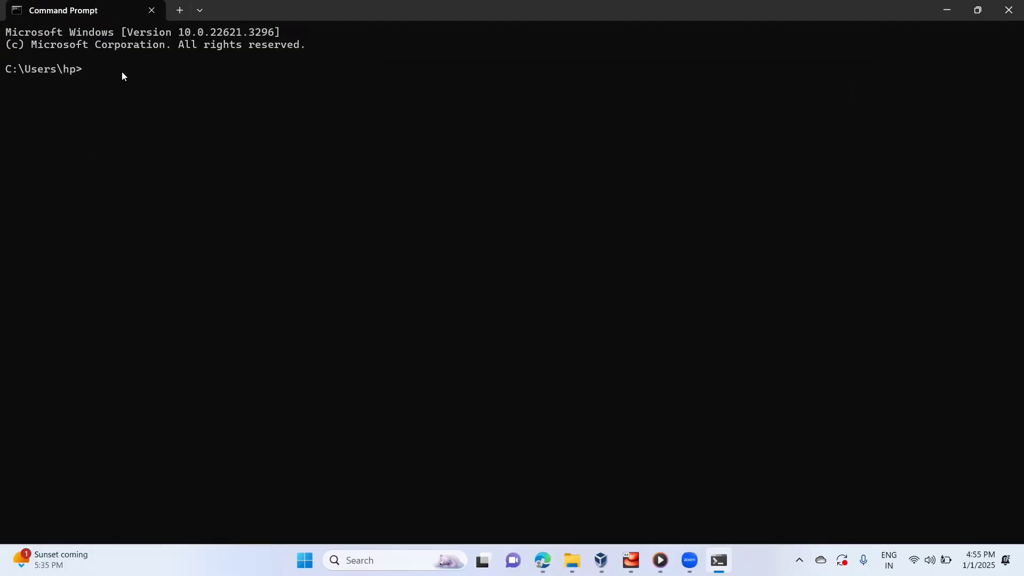
# - Run ipconfig and mark the Ethernet IPv4 192.168.56.1 and Wi-Fi IPv4 192.168.1.100
pyautogui.write('ipconfig')
pyautogui.press('Return')
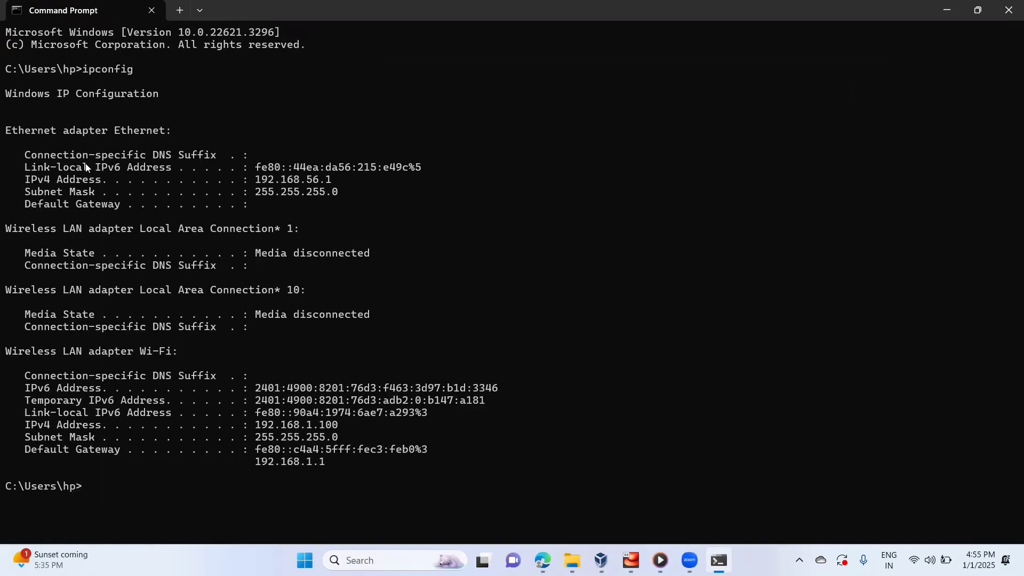
pyautogui.moveTo(2, 181); pyautogui.dragTo(320, 183)
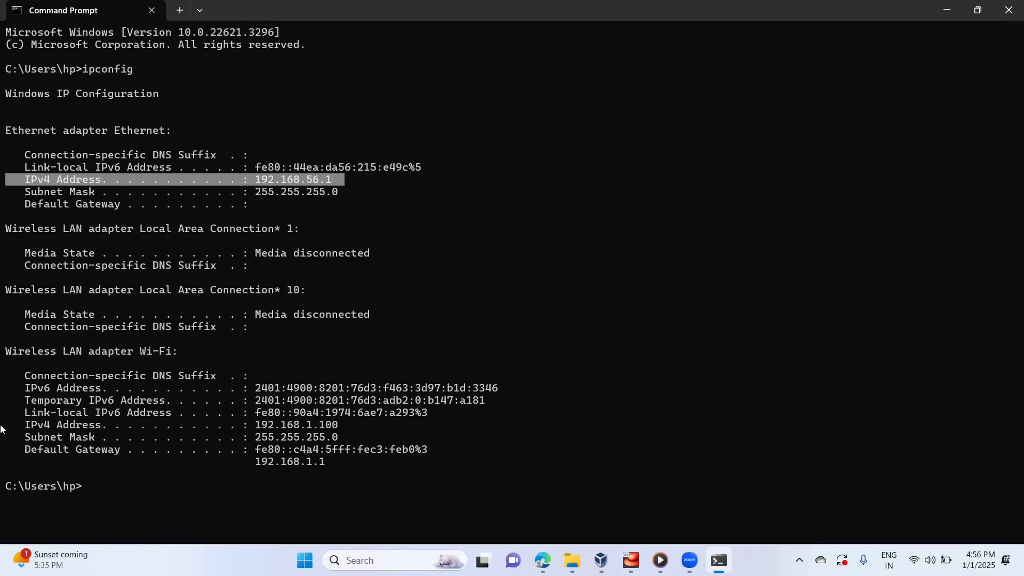
pyautogui.moveTo(1, 426); pyautogui.dragTo(322, 434)
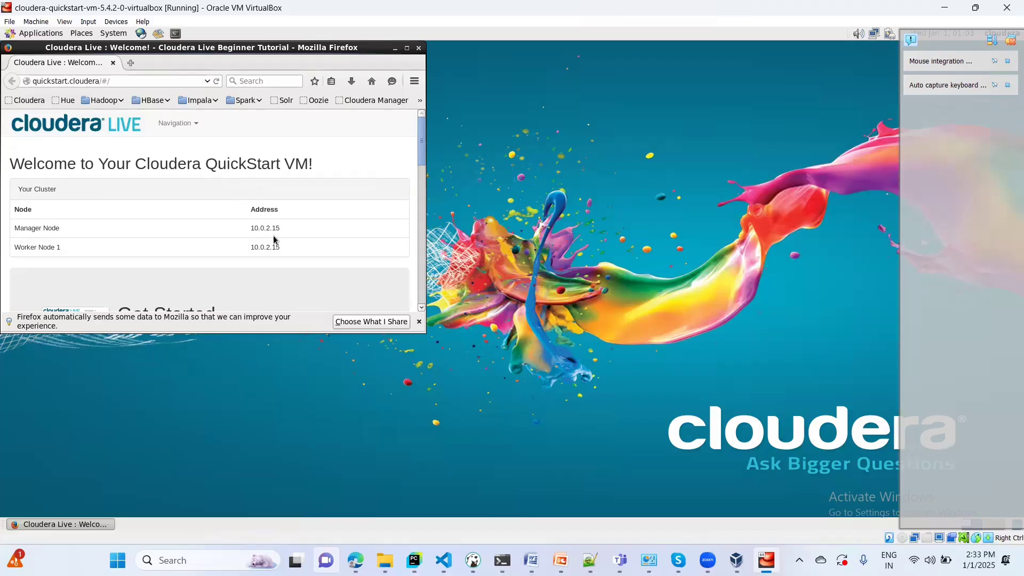
# - Maximize the Cloudera Live page, dismiss the VirtualBox notifications, and close Firefox
pyautogui.click(407, 48)
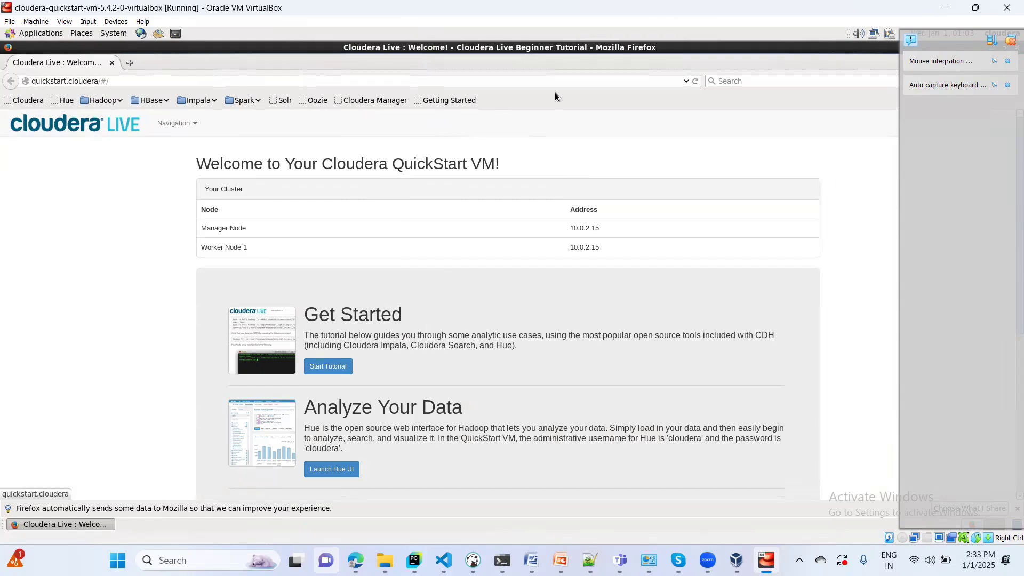
pyautogui.click(1009, 46)
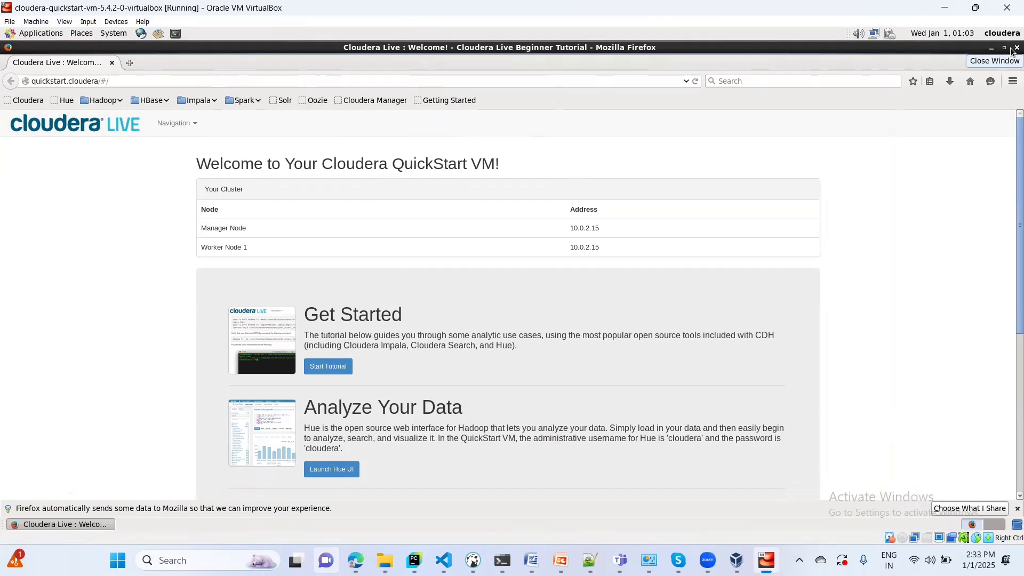
pyautogui.click(1013, 49)
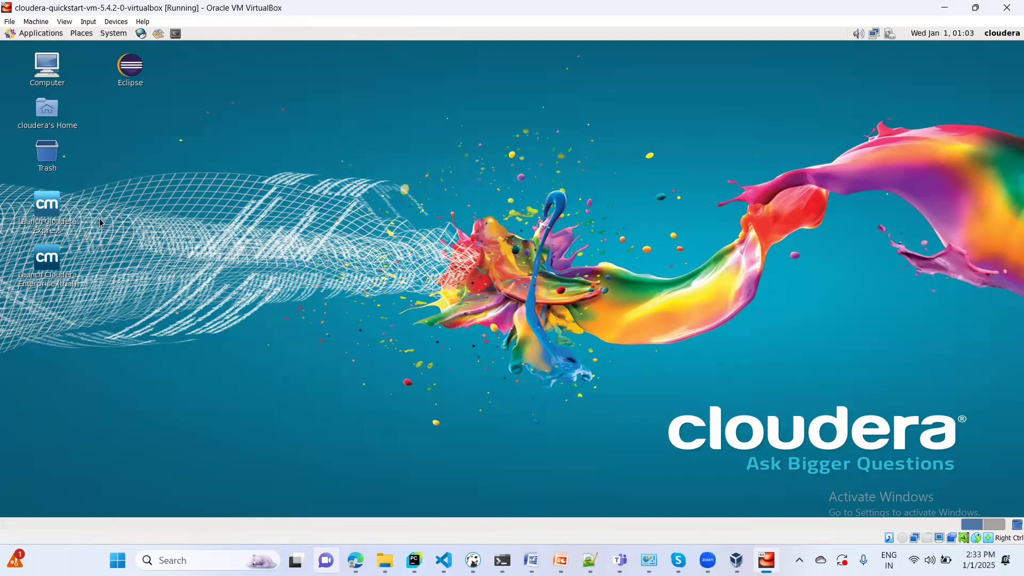
# - Run Launch Cloudera Express from the desktop until Cloudera Manager is ready at quickstart.cloudera:7180
pyautogui.doubleClick(52, 208)
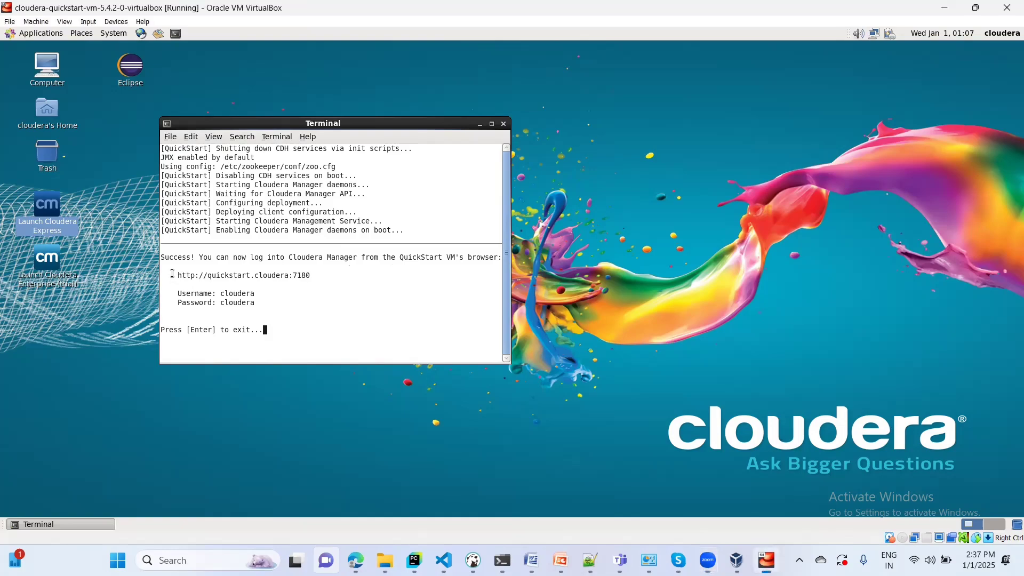
pyautogui.moveTo(170, 274); pyautogui.dragTo(310, 278)
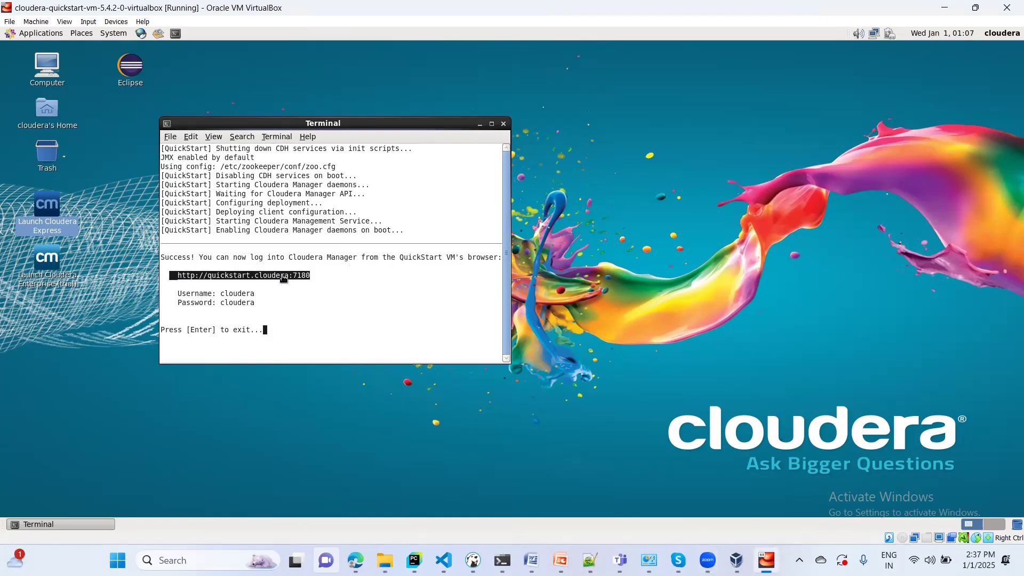
pyautogui.rightClick(284, 278)
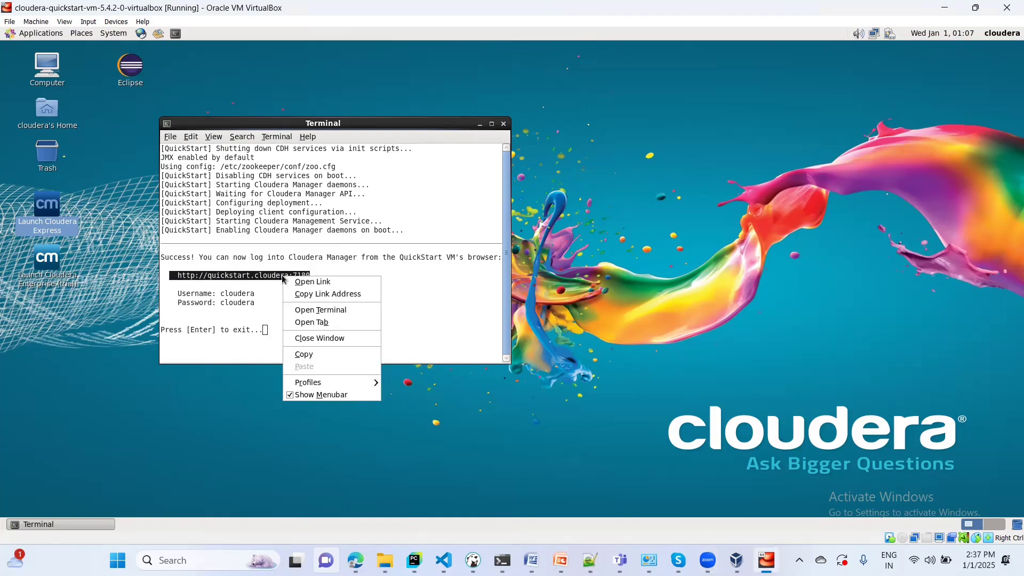
pyautogui.click(309, 359)
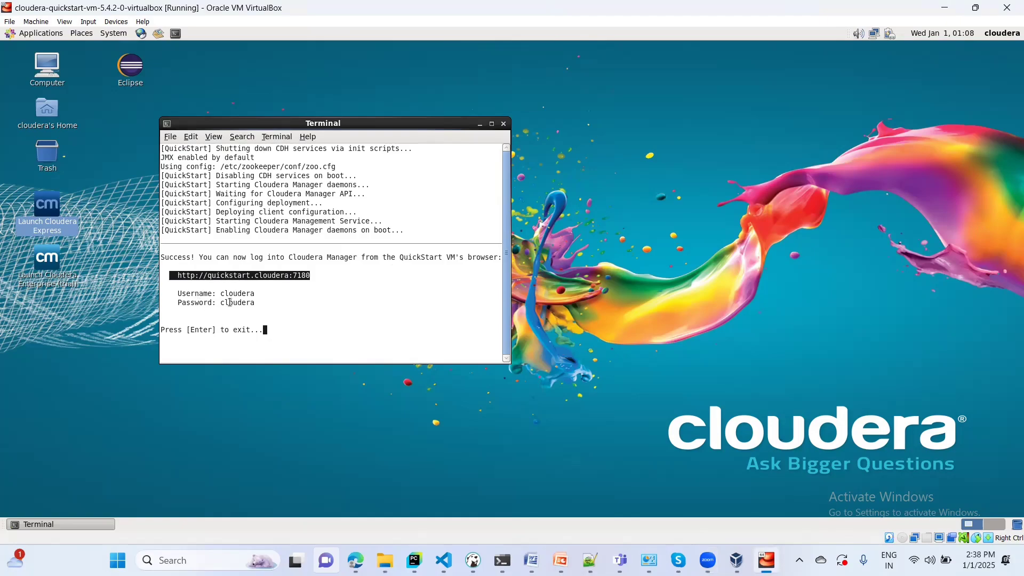
pyautogui.click(141, 35)
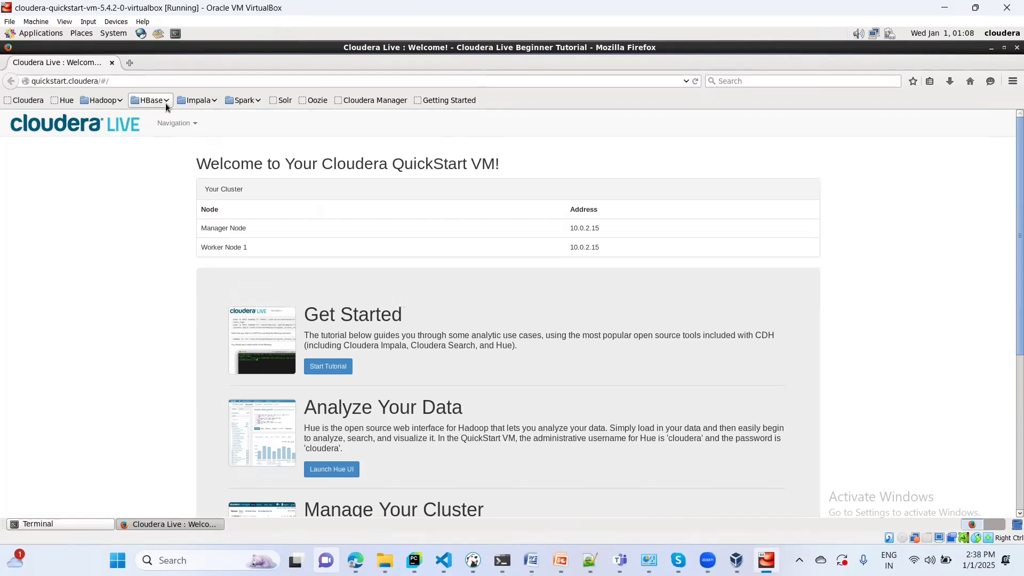
pyautogui.click(123, 82)
pyautogui.hotkey('ctrl', 'a')
pyautogui.hotkey('ctrl', 'v')
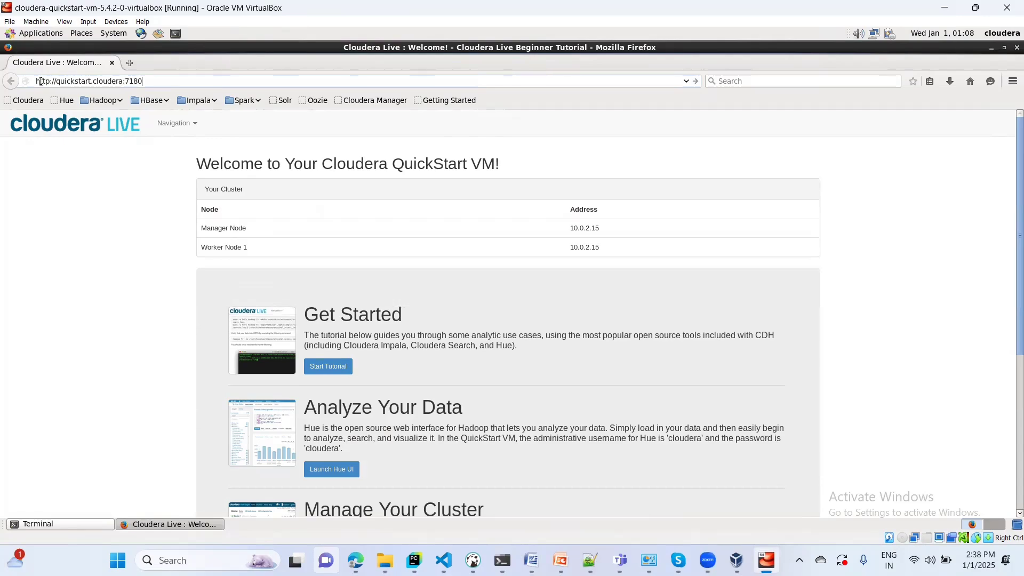
pyautogui.press('Return')
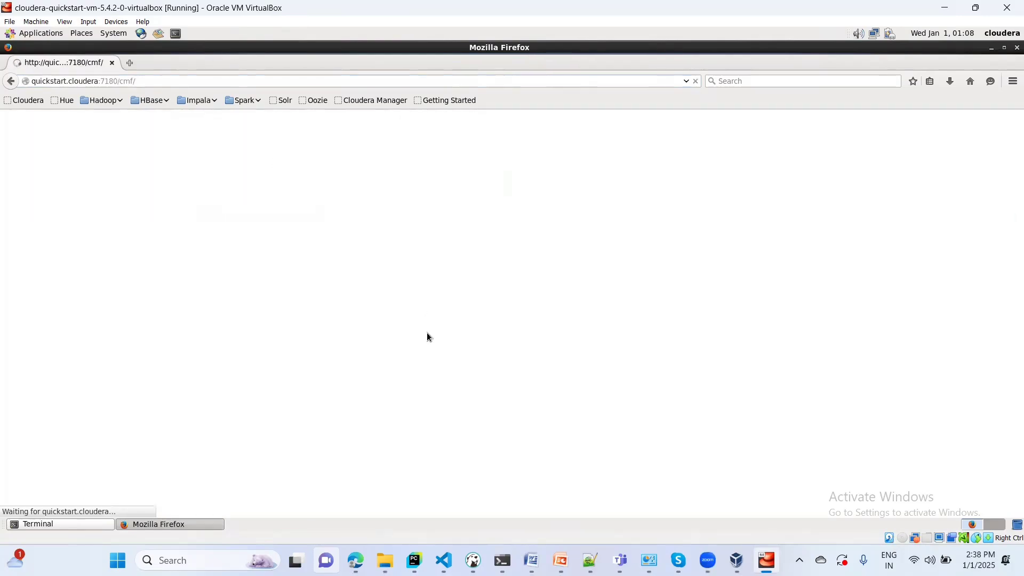
pyautogui.click(50, 526)
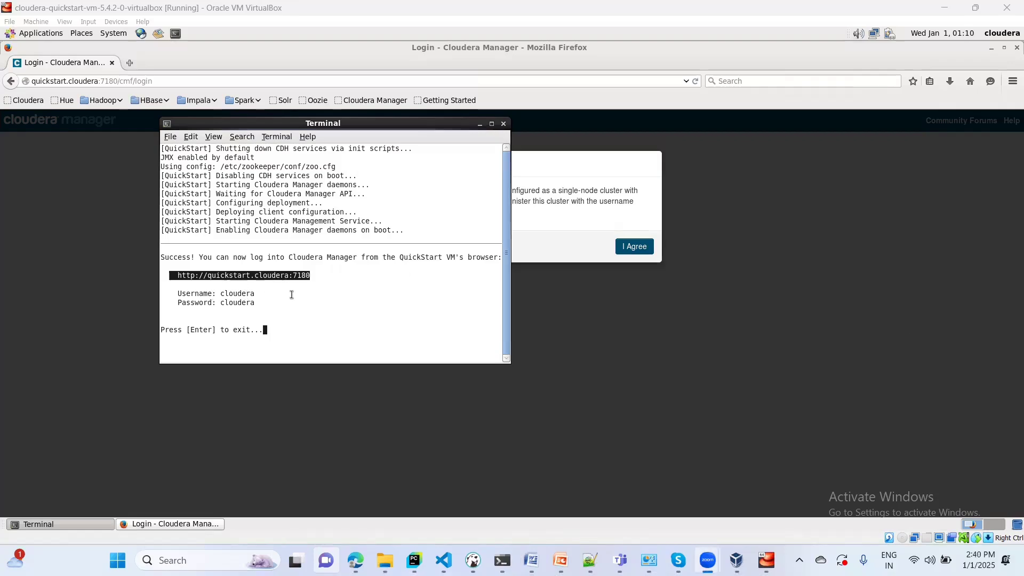
# - Accept the assurance policy, log in with the default QuickStart credentials and Remember me, and save the password
pyautogui.click(539, 239)
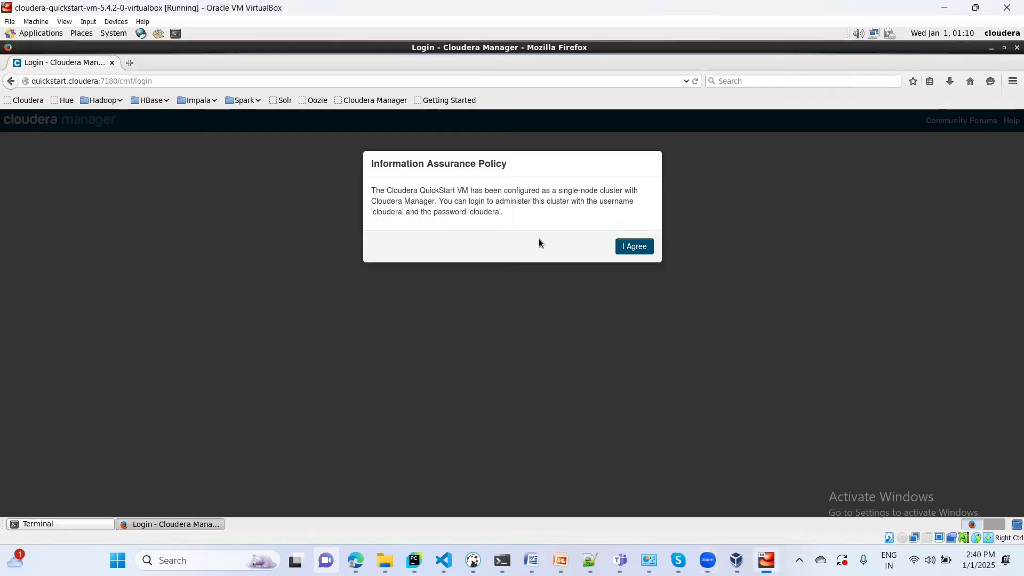
pyautogui.click(637, 247)
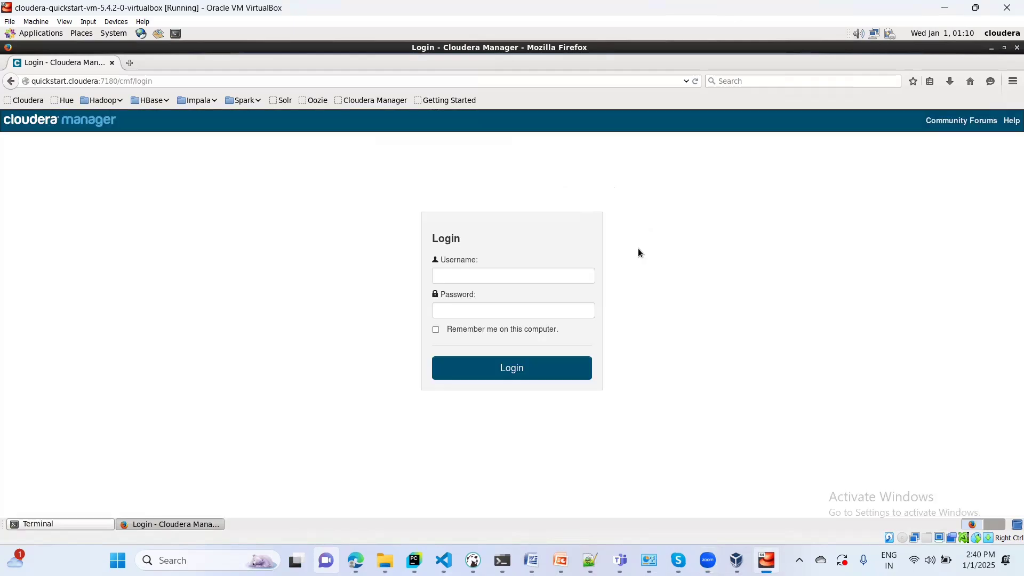
pyautogui.click(471, 277)
pyautogui.write('c')
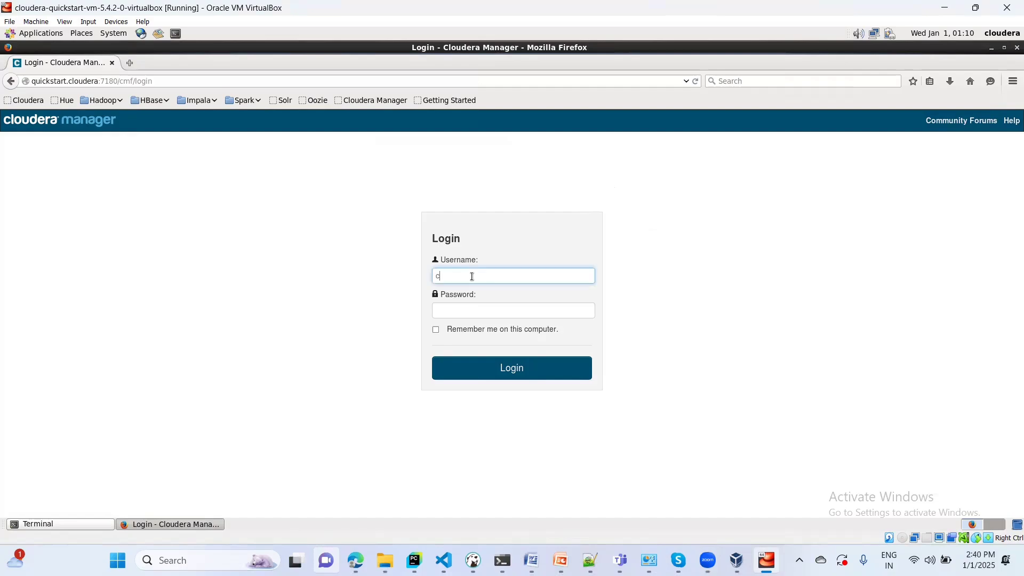
pyautogui.write('loudera')
pyautogui.click(455, 310)
pyautogui.write('clo')
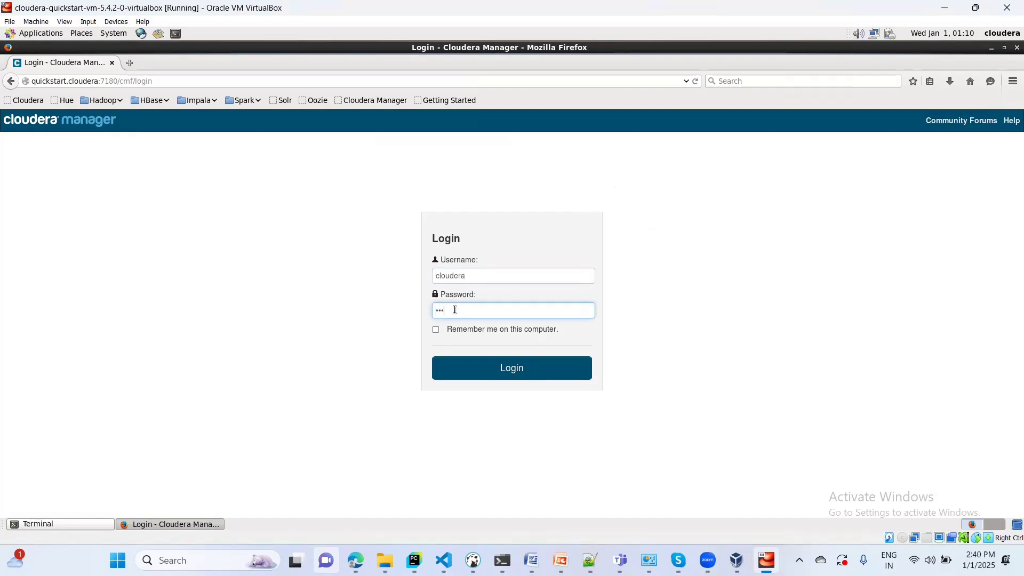
pyautogui.write('udera')
pyautogui.click(436, 329)
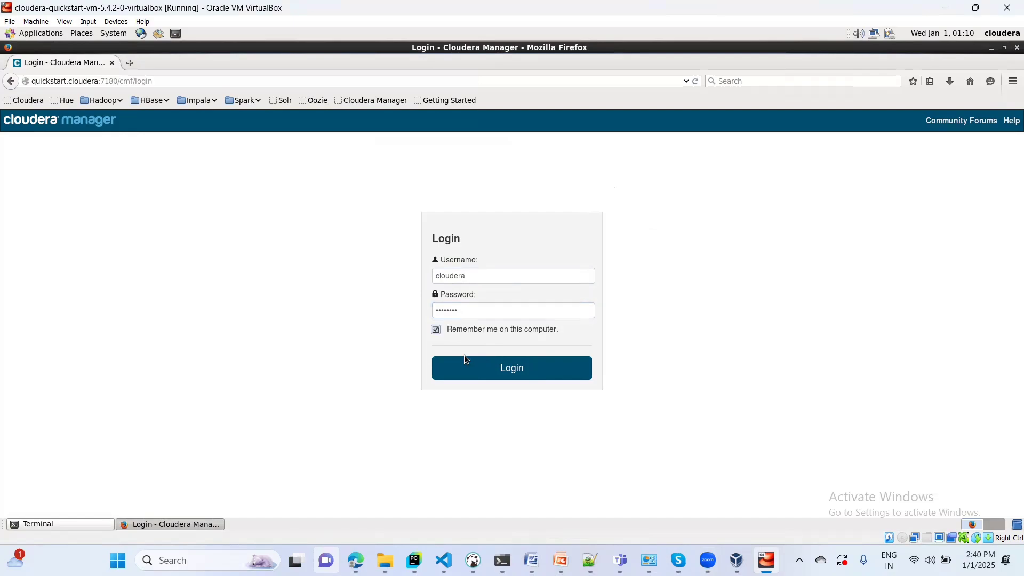
pyautogui.click(500, 372)
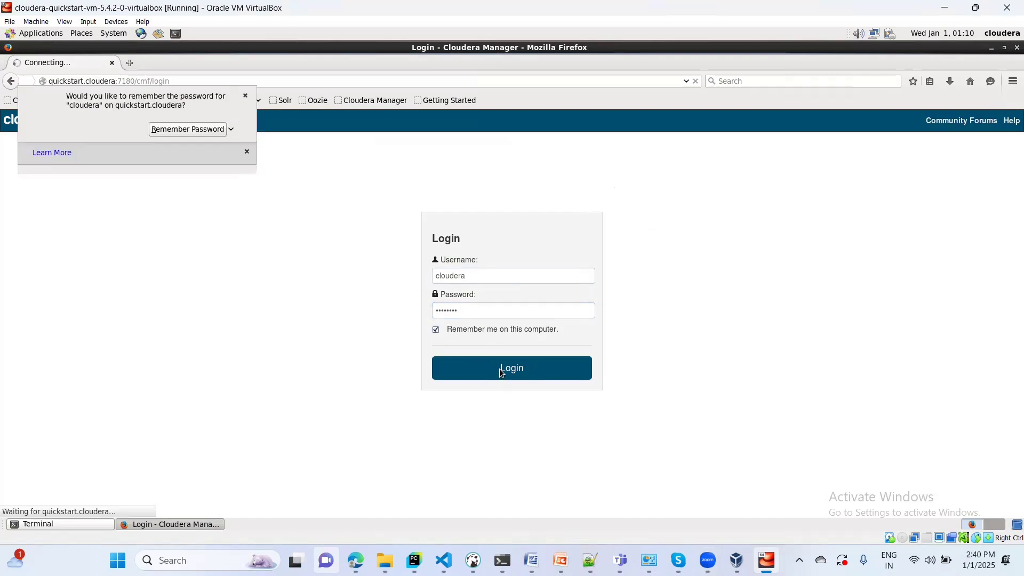
pyautogui.click(182, 134)
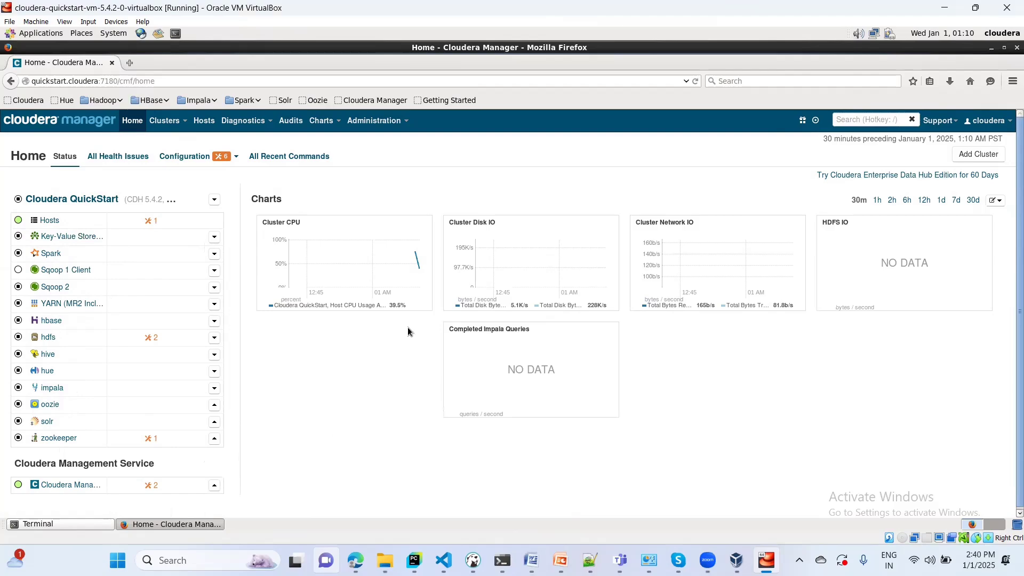
pyautogui.click(163, 121)
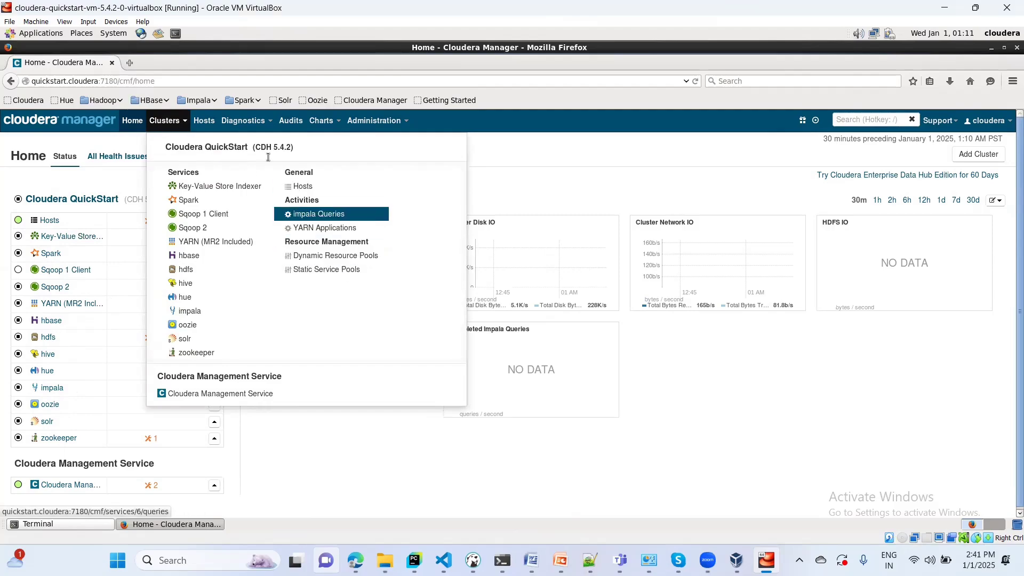
pyautogui.click(203, 121)
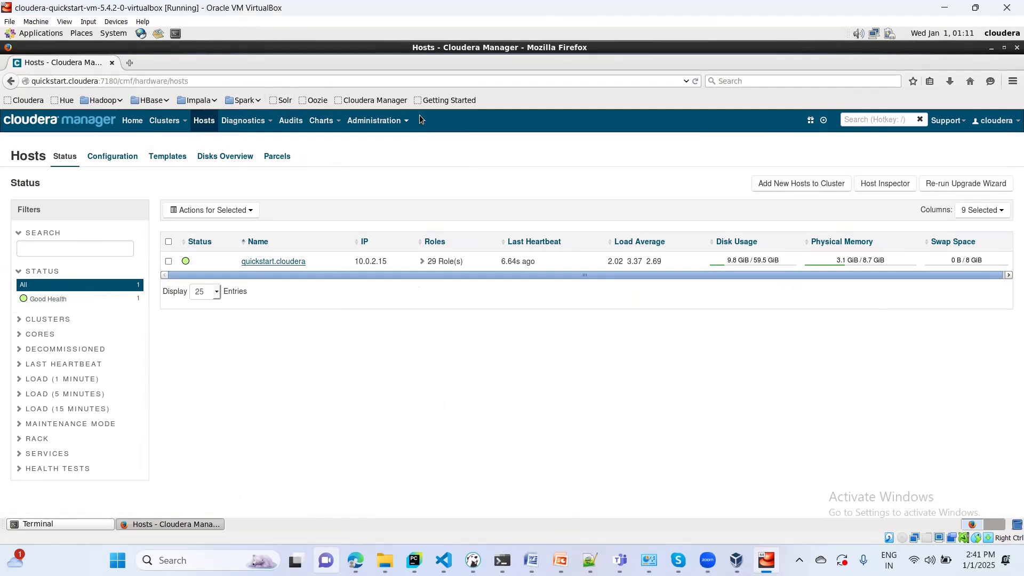
pyautogui.click(381, 104)
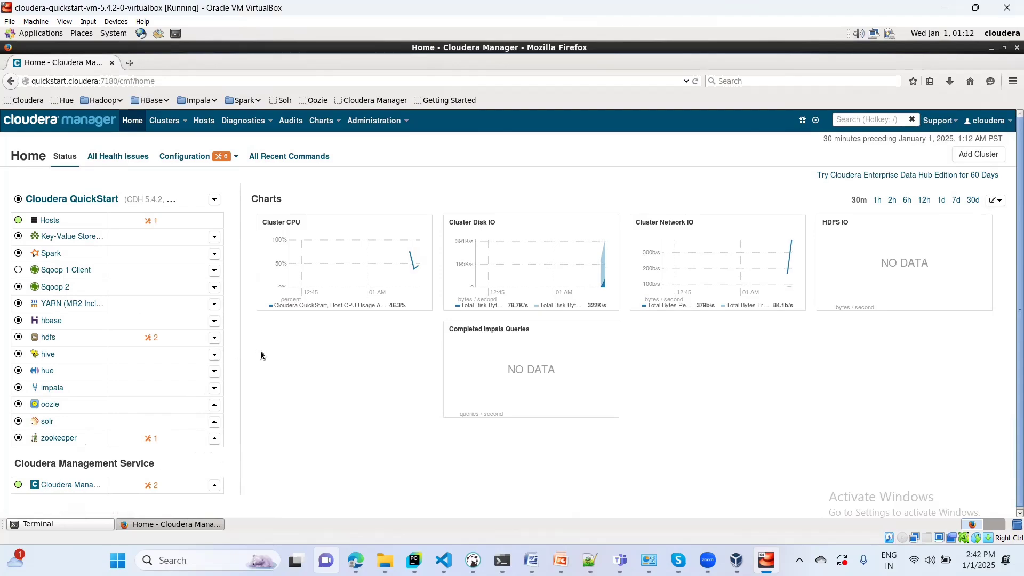
pyautogui.click(214, 441)
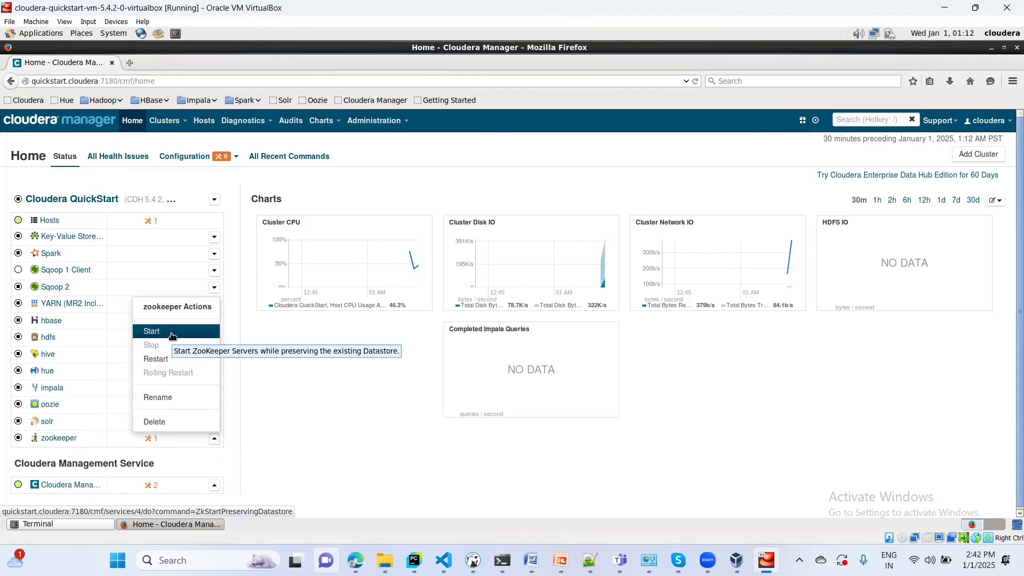
pyautogui.click(255, 378)
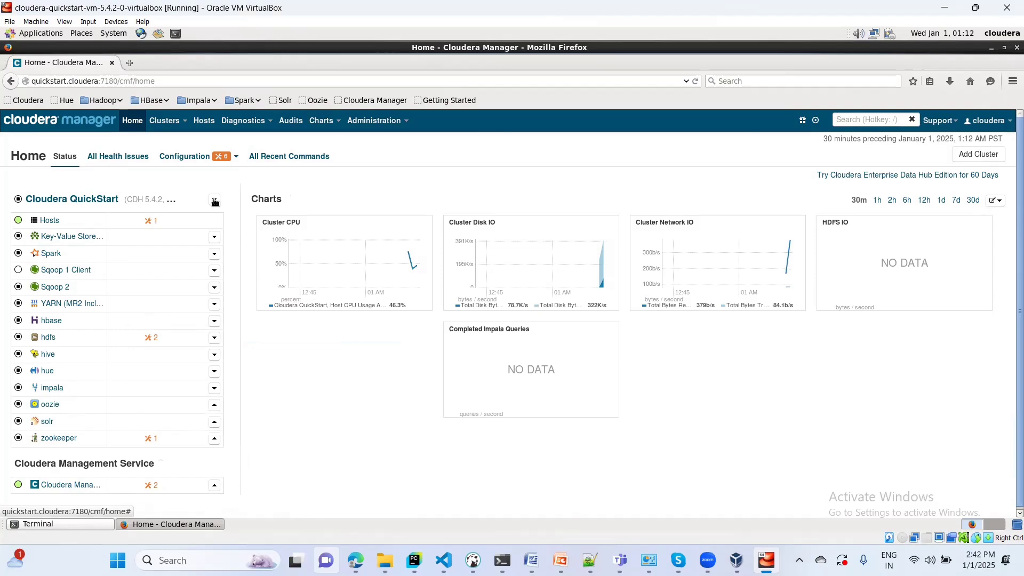
# - Choose Start from the Cloudera QuickStart cluster's actions dropdown
pyautogui.click(215, 200)
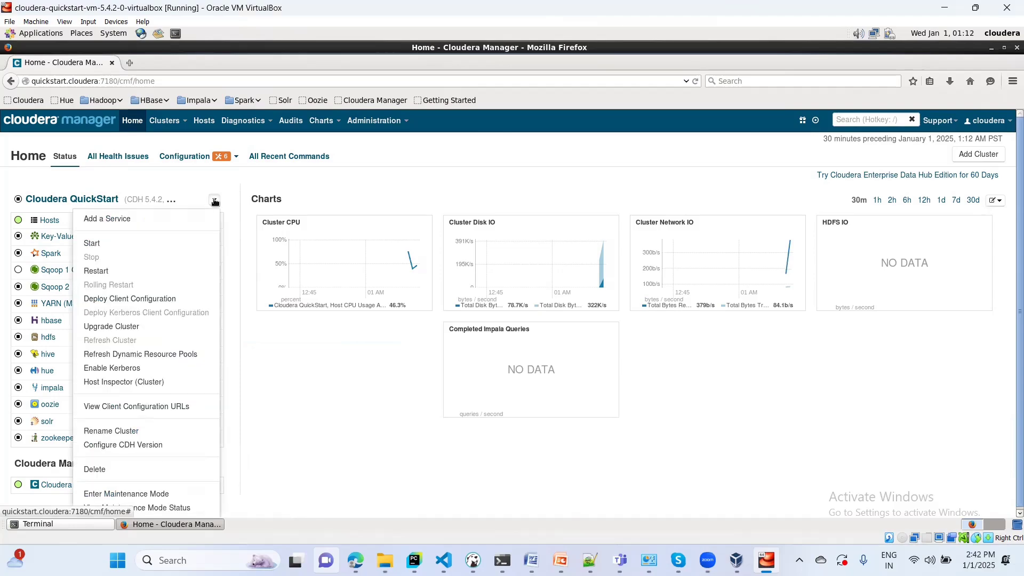
pyautogui.click(256, 350)
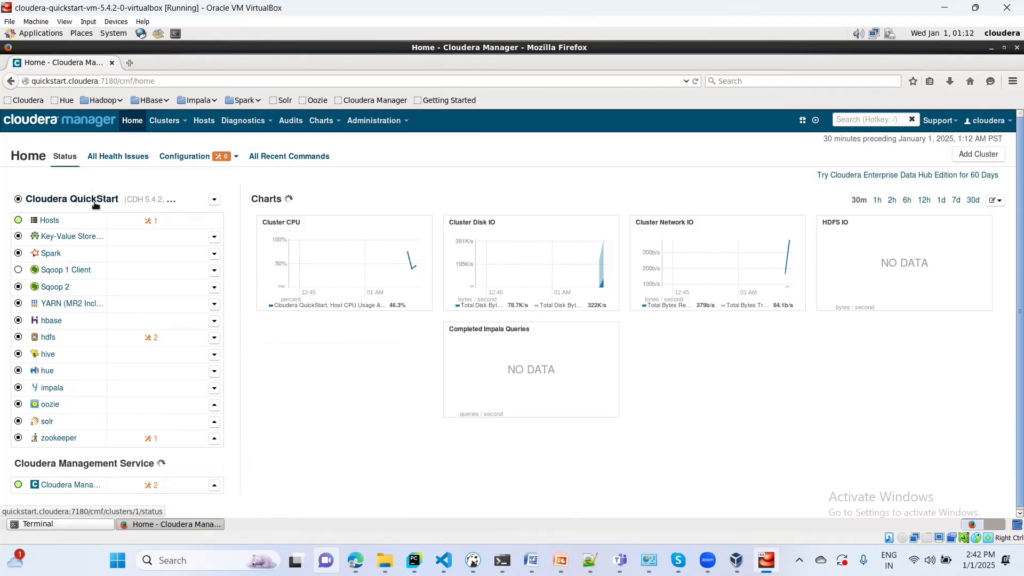
pyautogui.click(214, 201)
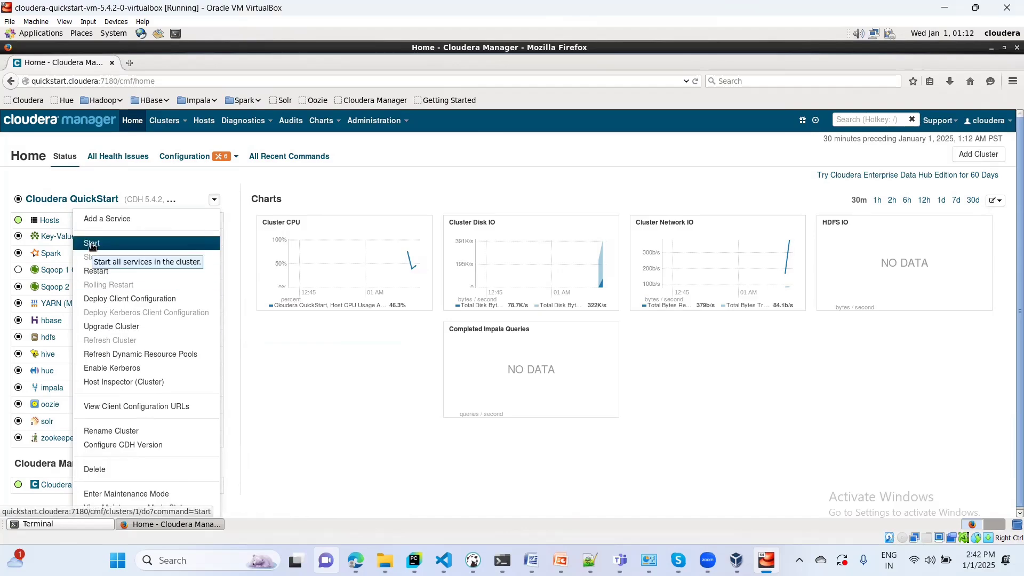
pyautogui.click(92, 244)
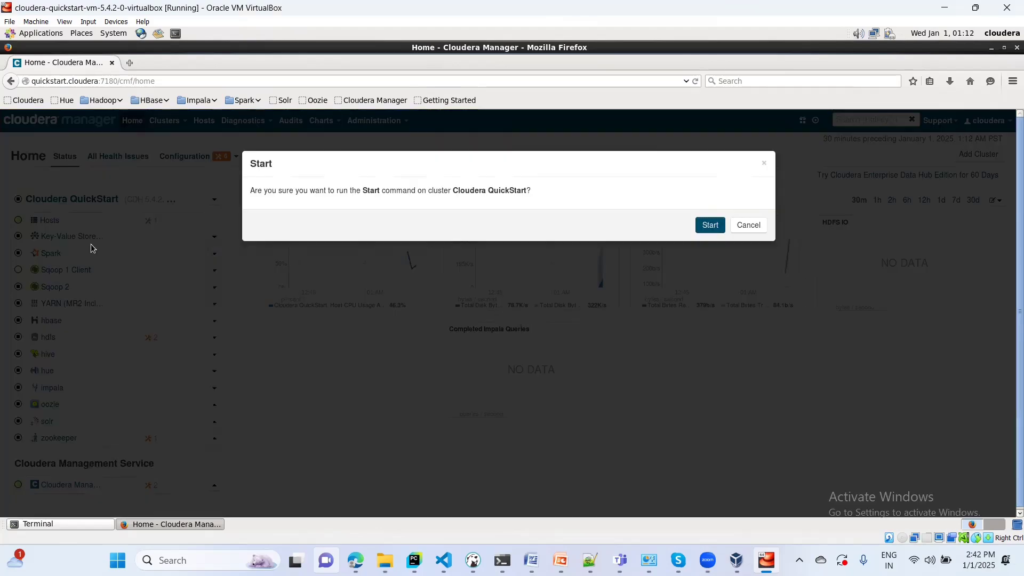
# - Confirm the cluster Start and follow progress until zookeeper and HDFS are started
pyautogui.click(710, 225)
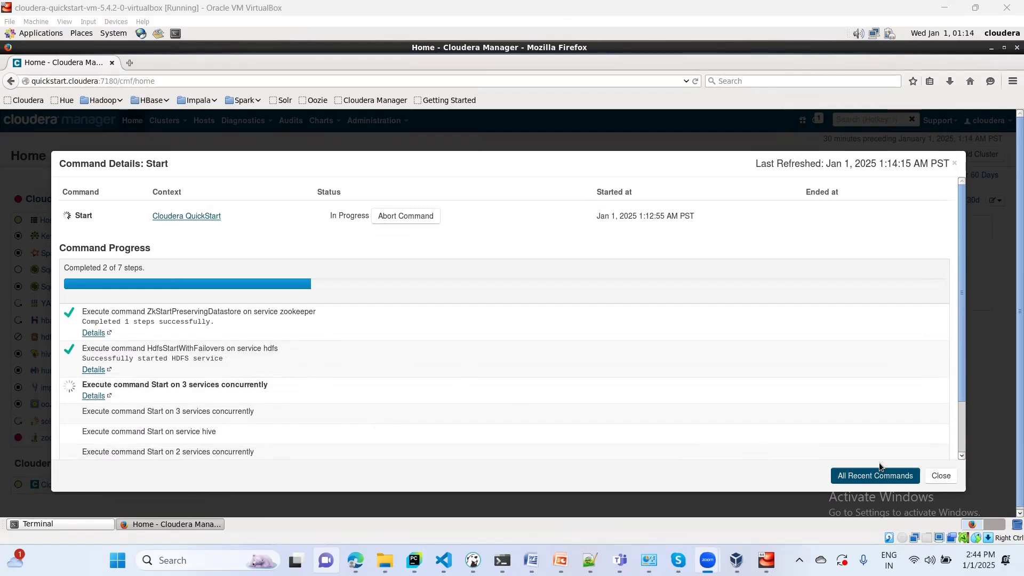
pyautogui.click(962, 457)
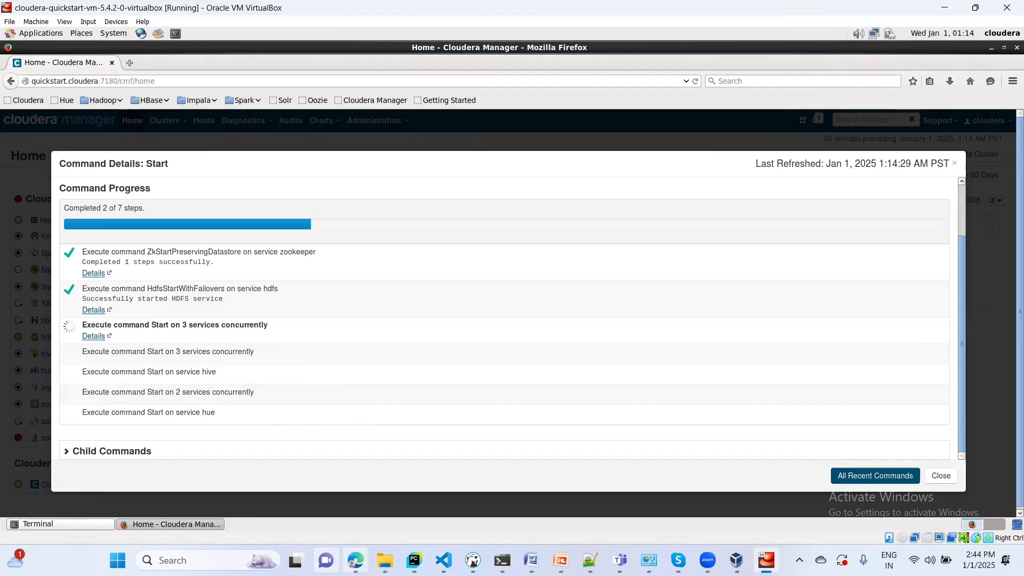
# - Scroll the TBT_Cloudera_VM_Setup_For_Hadoop.pdf preview in Google Drive to page 15 of 15
pyautogui.moveTo(355, 561)
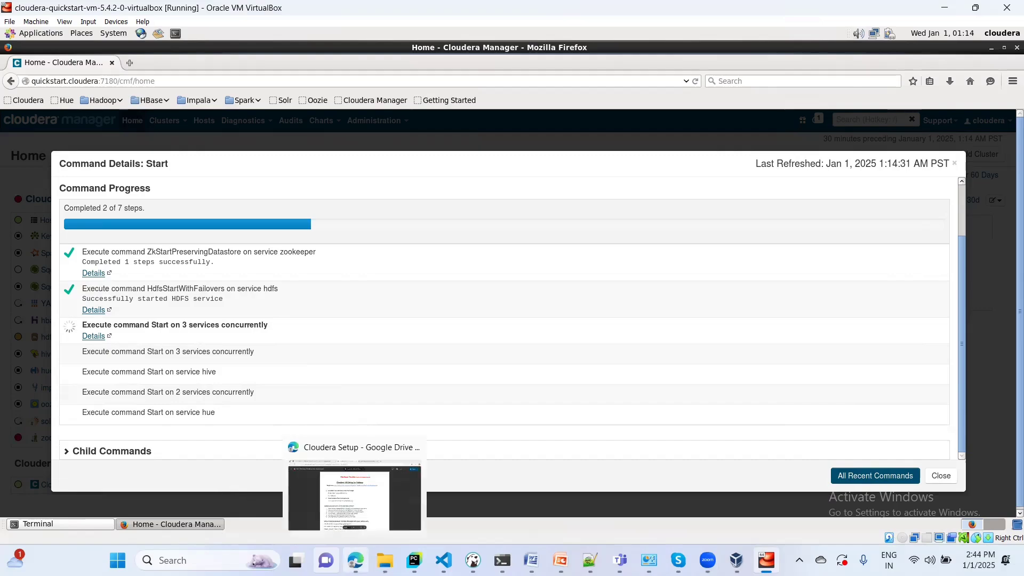
pyautogui.click(338, 506)
pyautogui.scroll(-15, 596, 342)
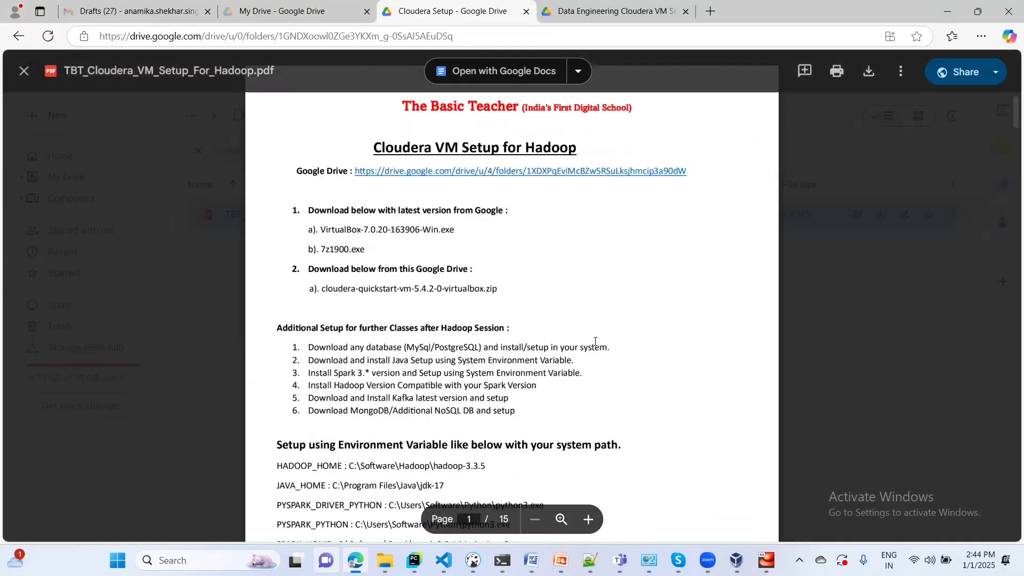
pyautogui.scroll(-15, 596, 341)
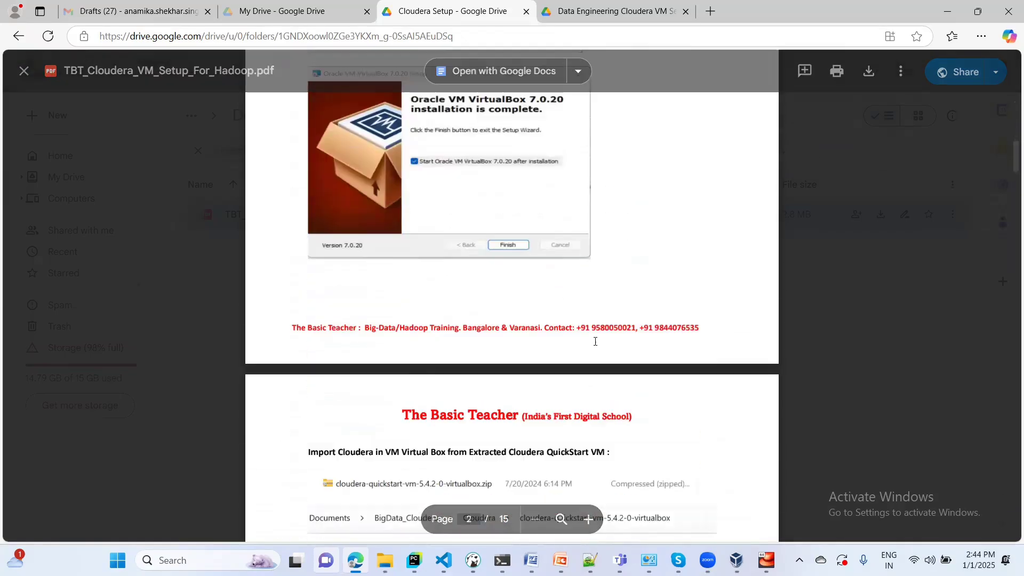
pyautogui.scroll(-15, 595, 341)
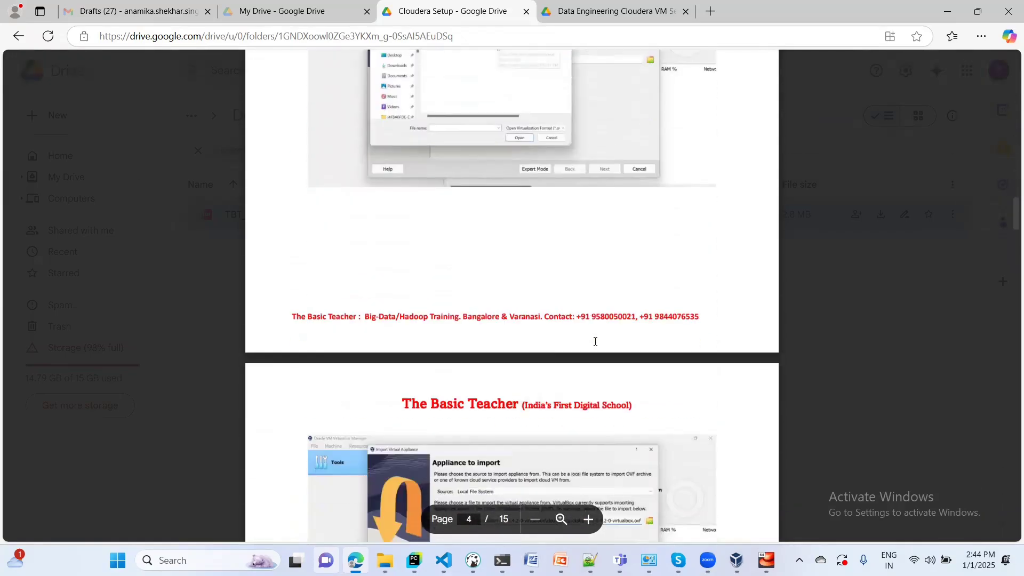
pyautogui.scroll(-15, 596, 342)
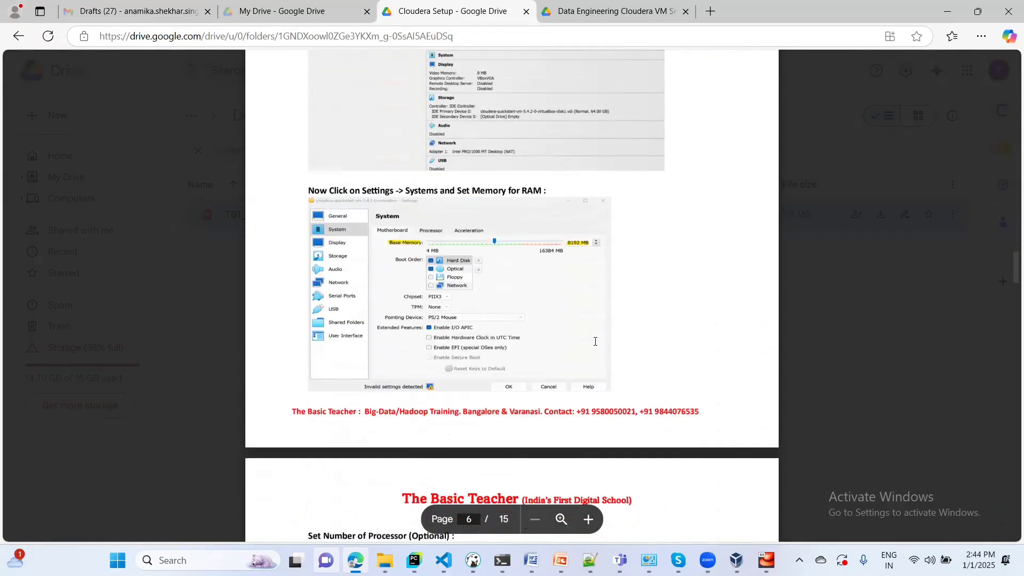
pyautogui.scroll(-5, 595, 341)
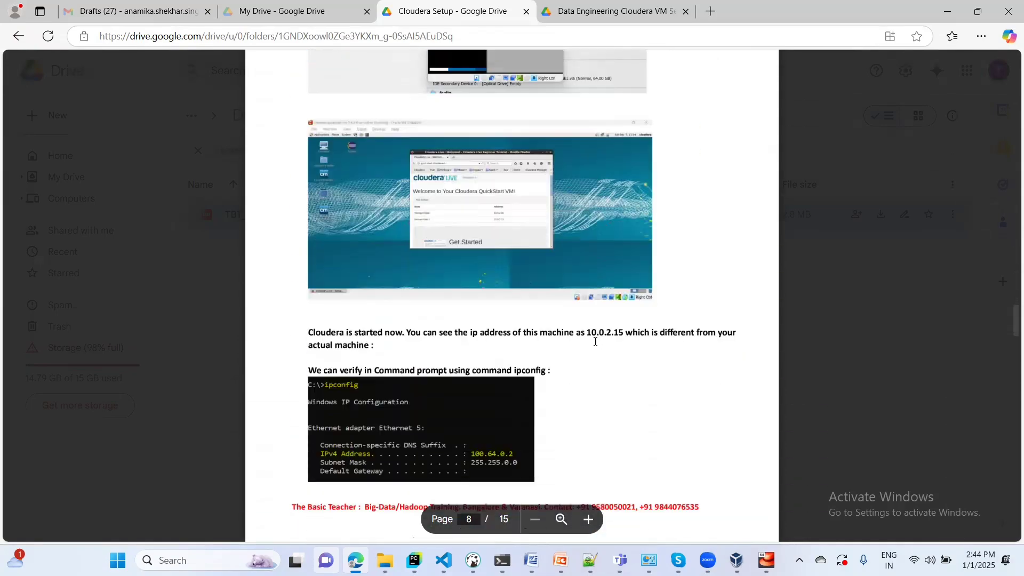
pyautogui.scroll(-7, 595, 341)
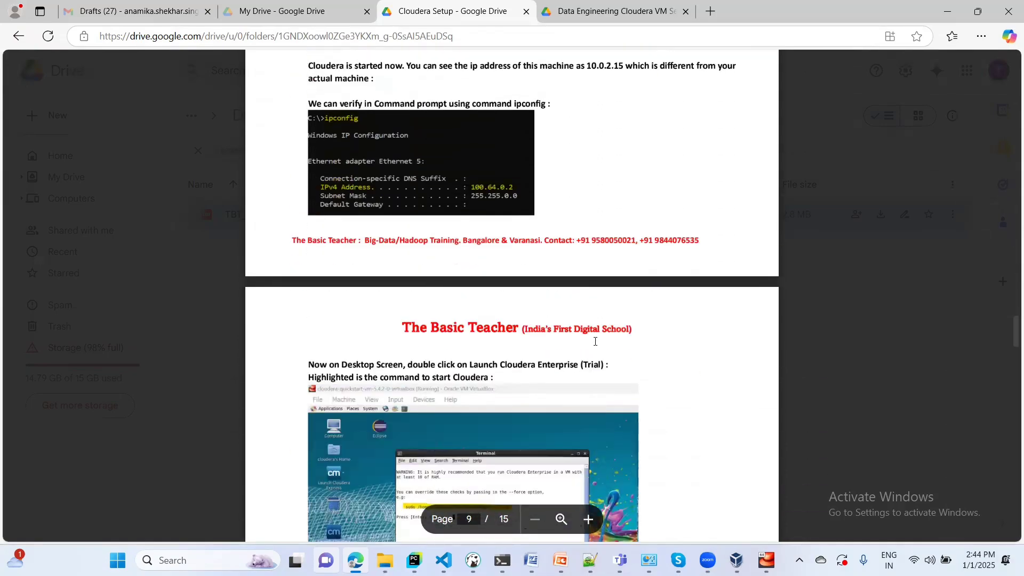
pyautogui.scroll(-3, 596, 341)
pyautogui.scroll(-10, 595, 342)
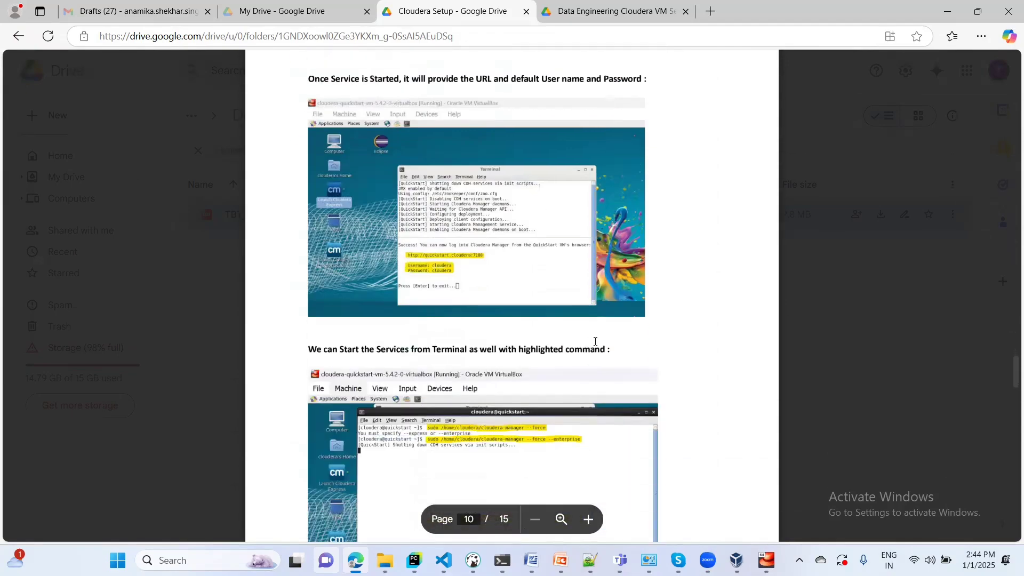
pyautogui.scroll(-9, 595, 342)
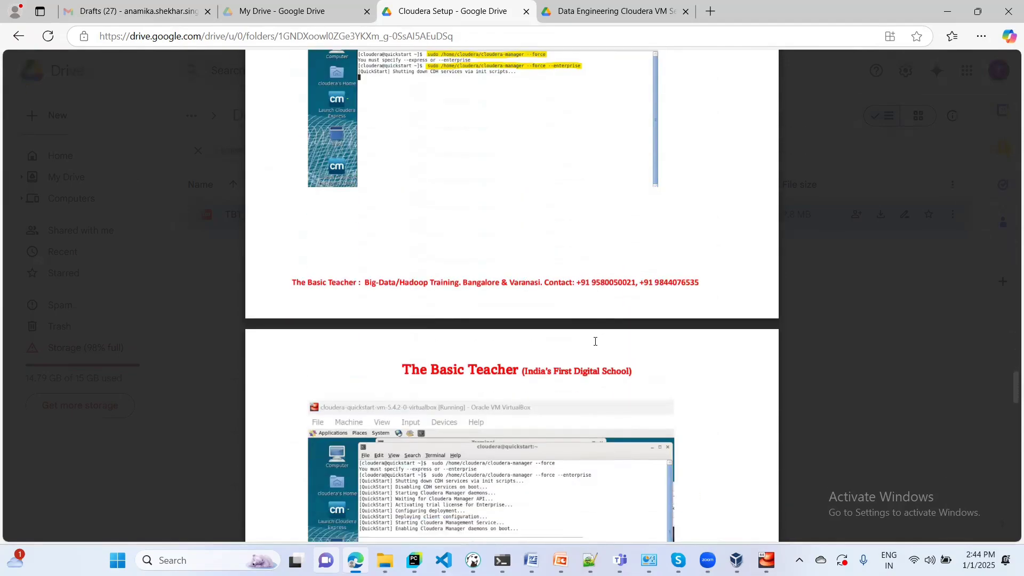
pyautogui.scroll(-5, 595, 342)
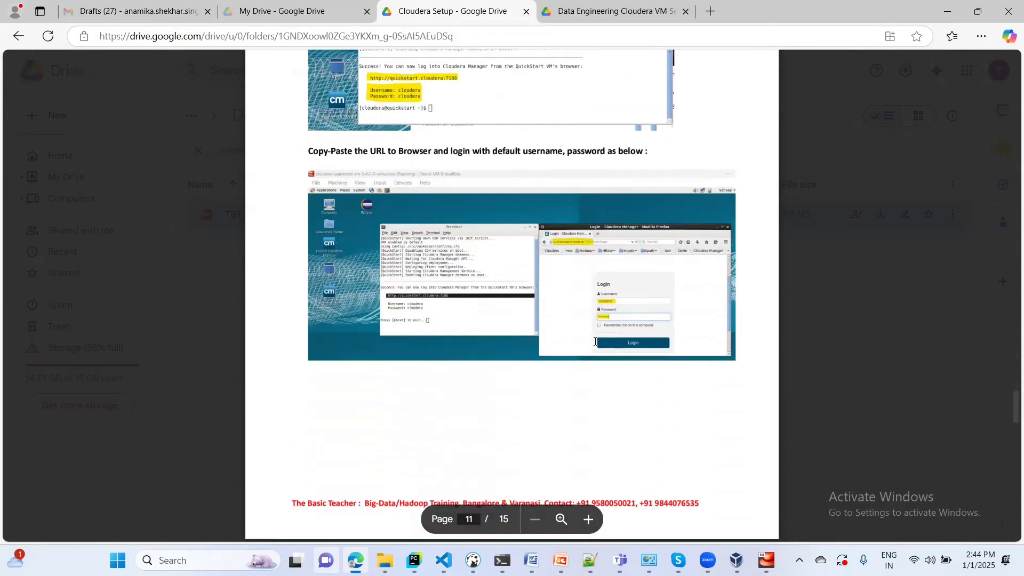
pyautogui.scroll(-7, 595, 341)
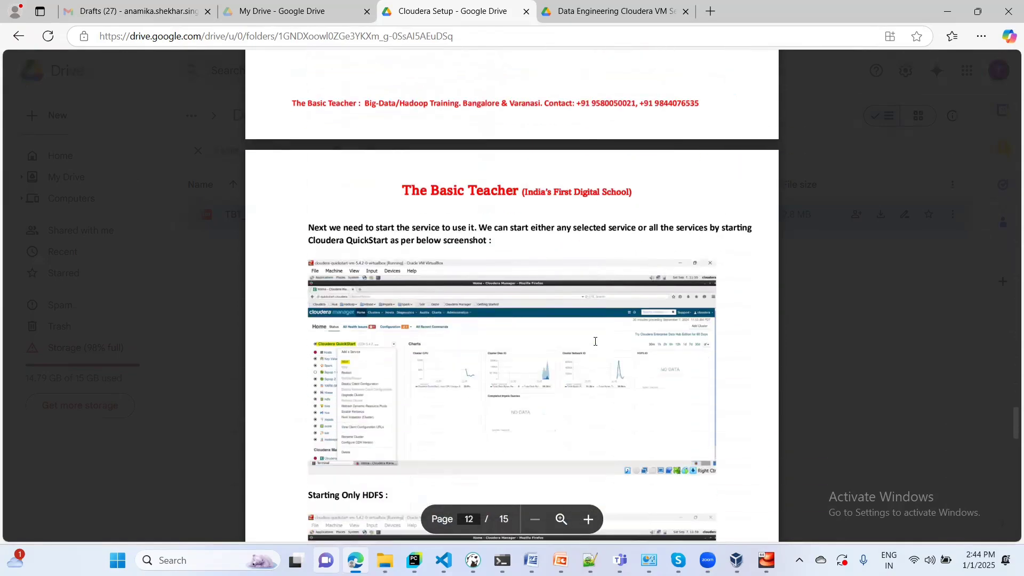
pyautogui.scroll(2, 595, 341)
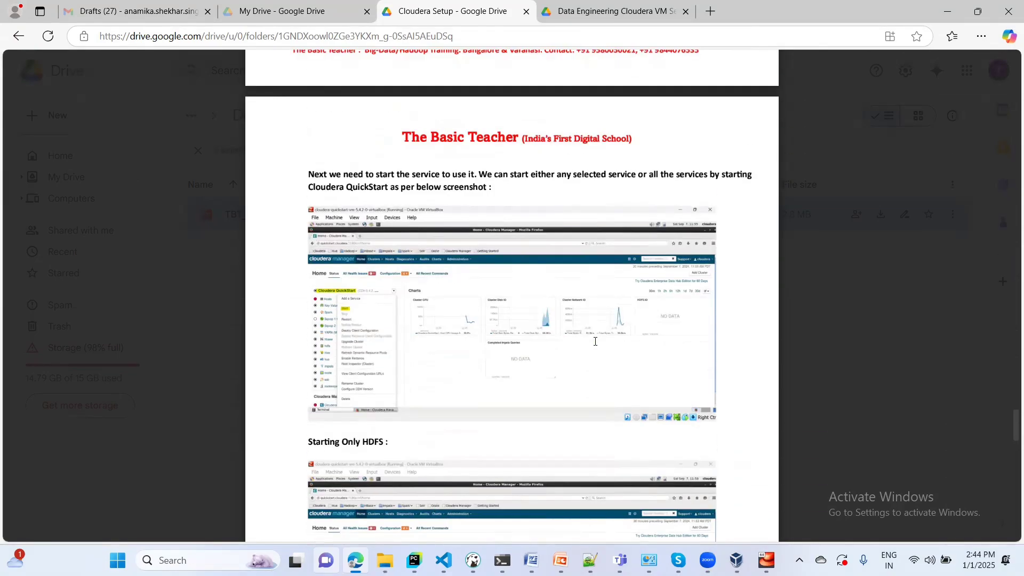
pyautogui.scroll(4, 595, 342)
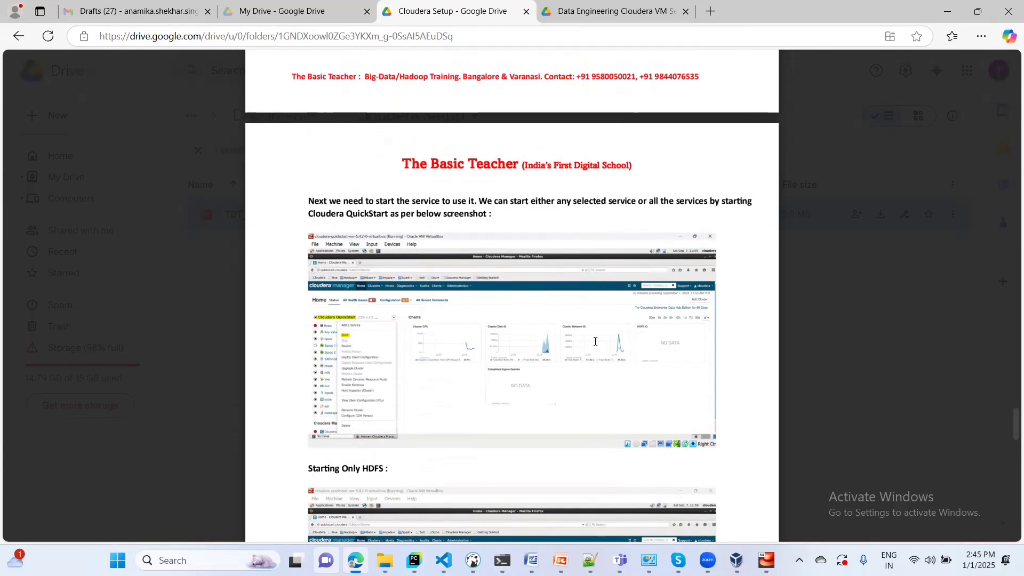
pyautogui.scroll(5, 596, 341)
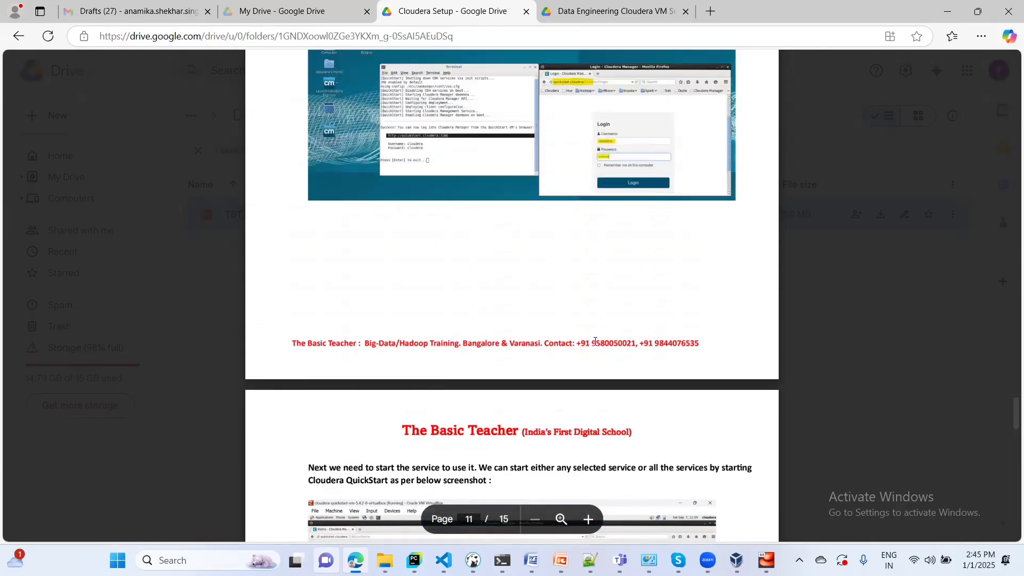
pyautogui.scroll(1, 595, 342)
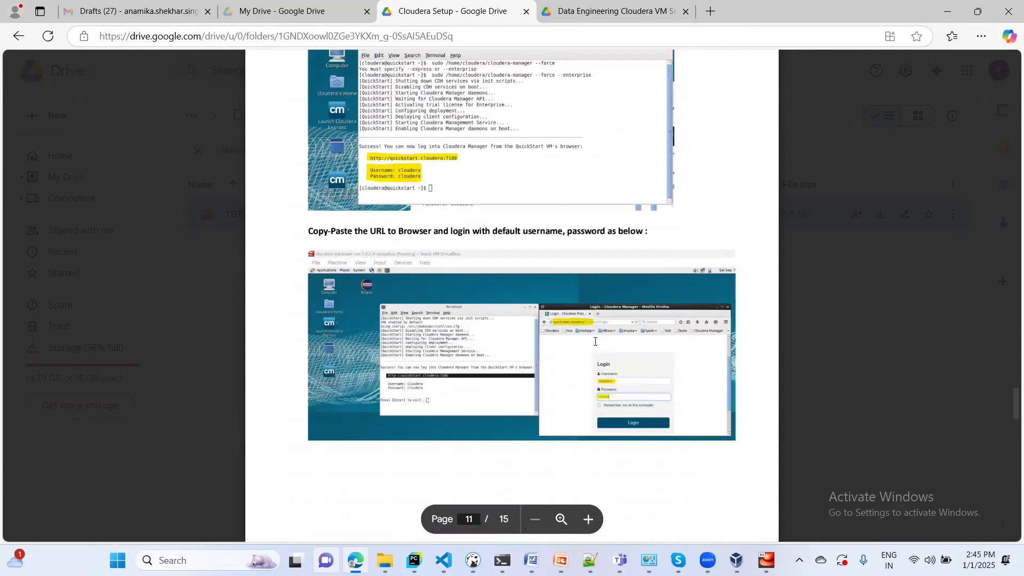
pyautogui.scroll(-12, 596, 341)
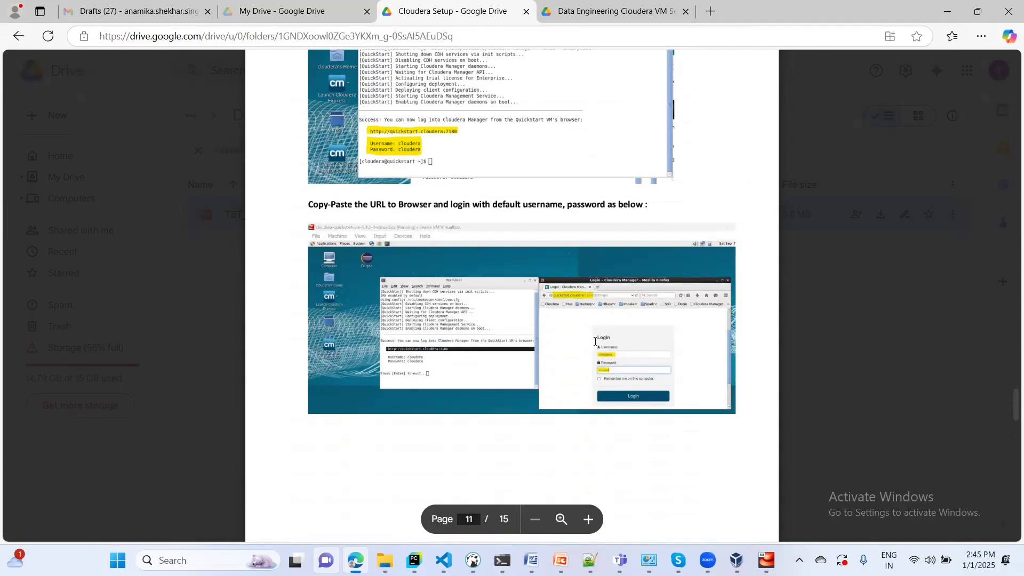
pyautogui.scroll(-10, 595, 341)
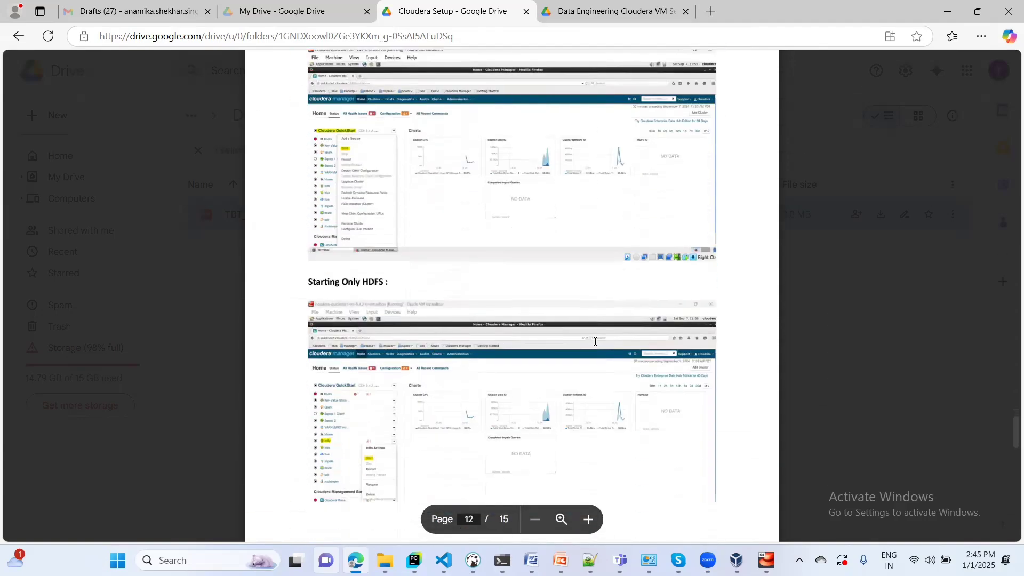
pyautogui.scroll(-12, 596, 342)
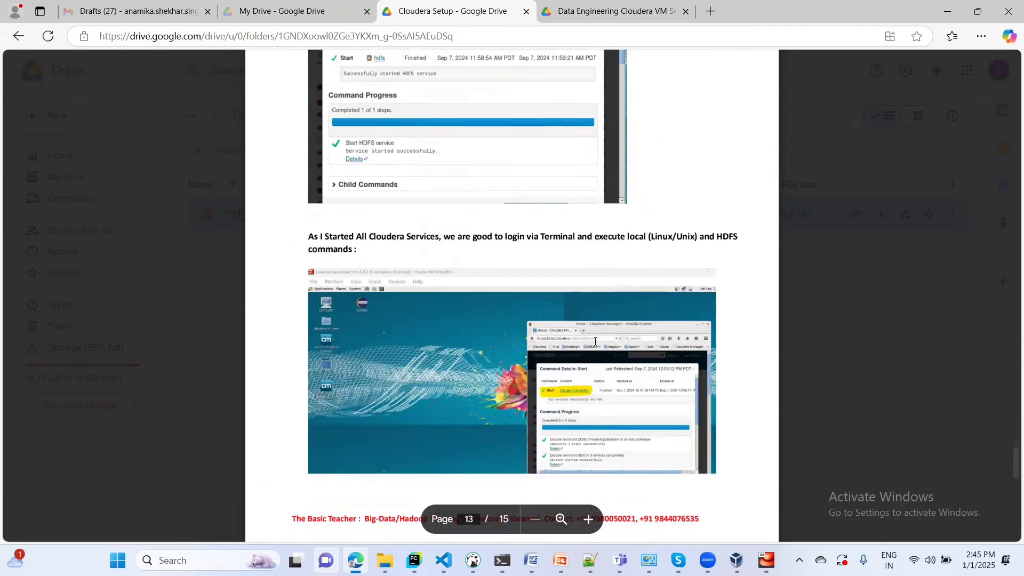
pyautogui.scroll(-12, 595, 341)
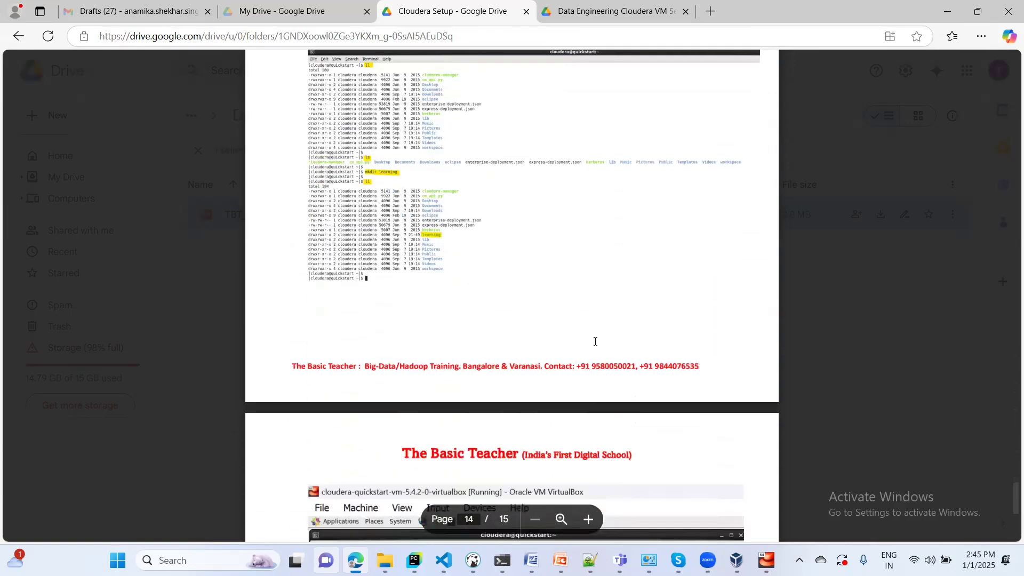
pyautogui.scroll(4, 595, 341)
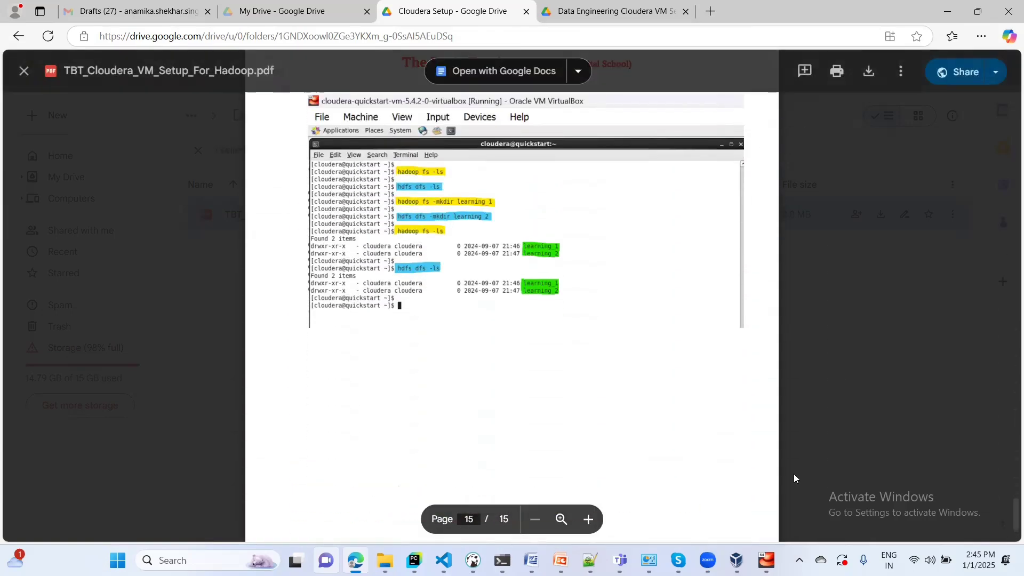
# - Close the guest Terminal windows and minimize the Cloudera Manager Firefox window to show the desktop
pyautogui.moveTo(767, 560)
pyautogui.click(765, 493)
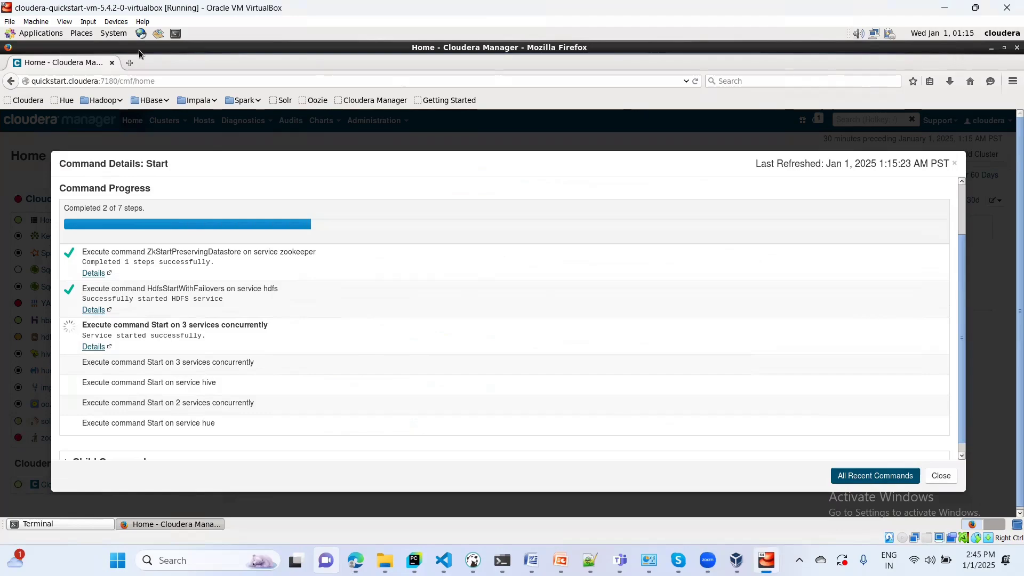
pyautogui.click(176, 35)
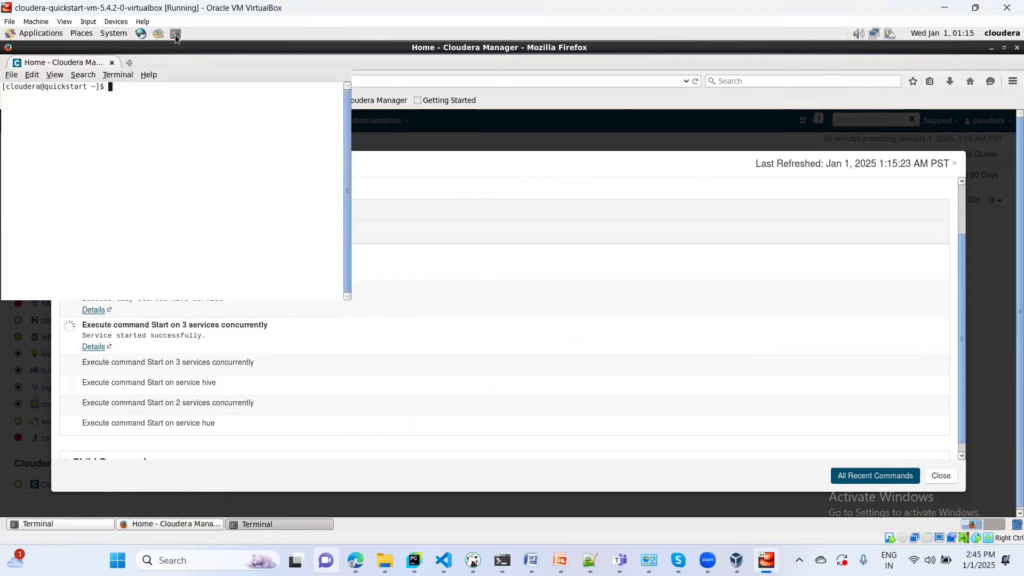
pyautogui.click(344, 59)
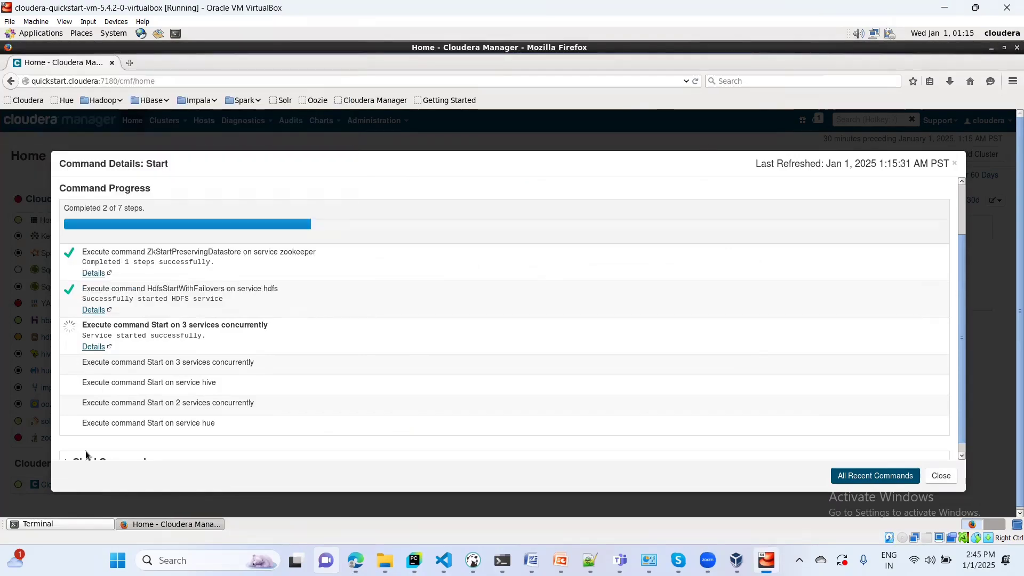
pyautogui.click(37, 523)
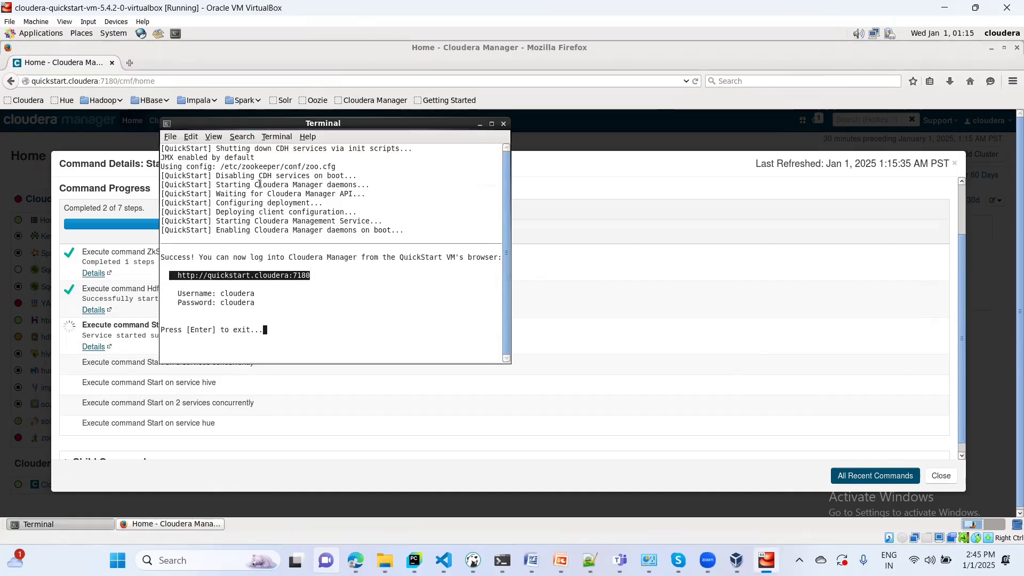
pyautogui.click(505, 124)
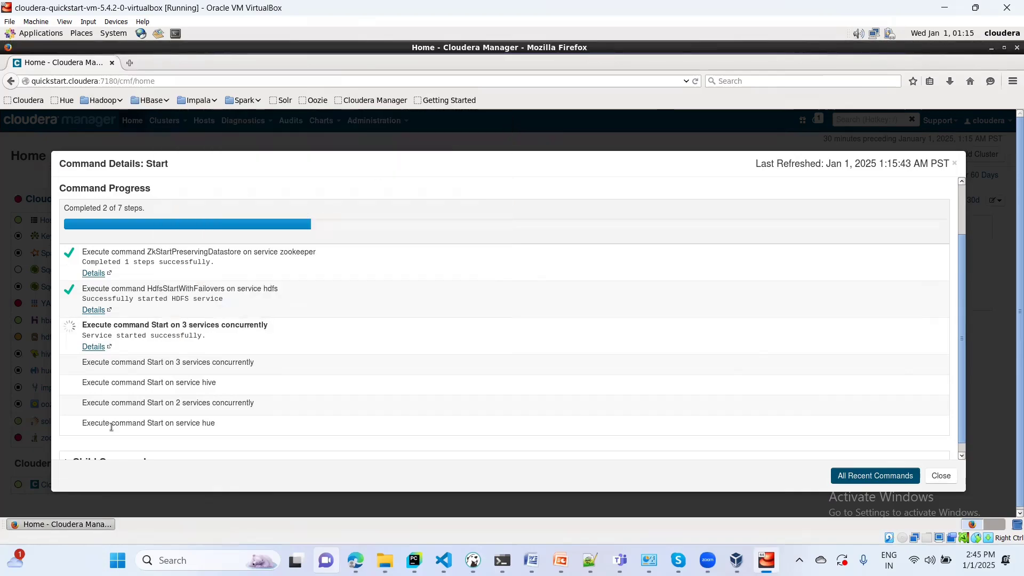
pyautogui.click(992, 50)
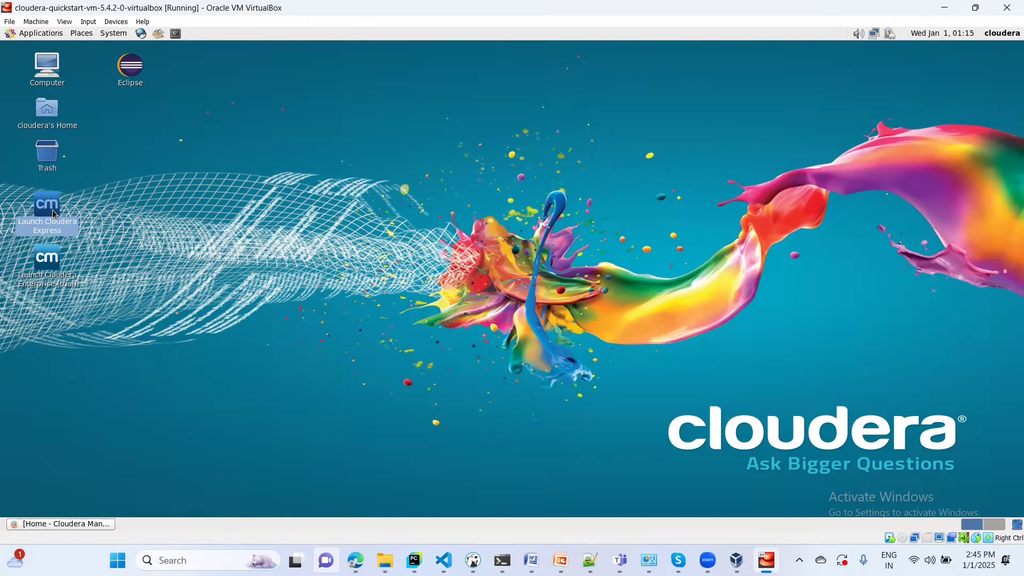
# - Launch Cloudera Enterprise (trial), copy its suggested sudo cloudera-manager --force command, and start a new terminal
pyautogui.click(46, 269)
pyautogui.doubleClick(46, 269)
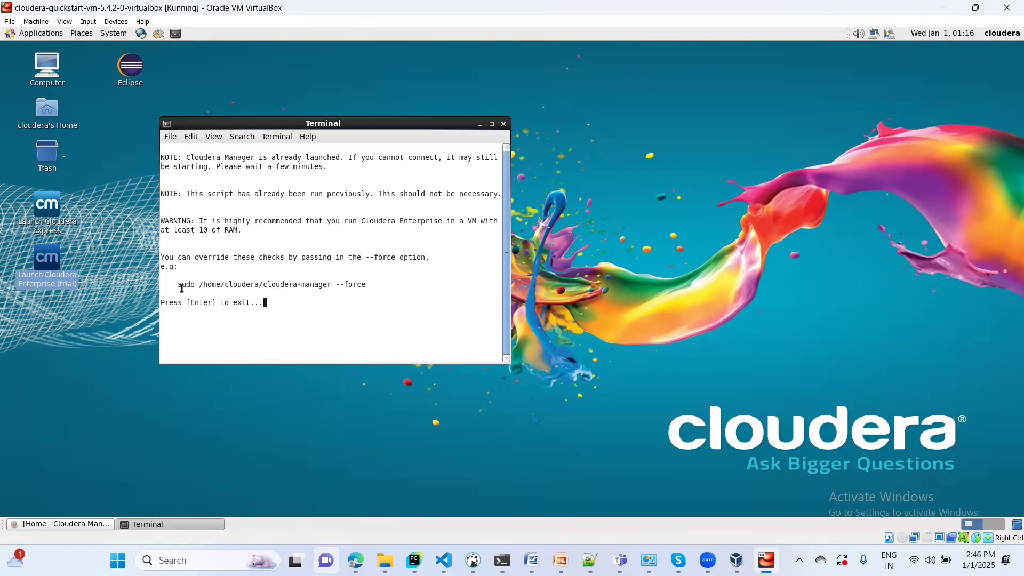
pyautogui.moveTo(178, 287); pyautogui.dragTo(366, 287)
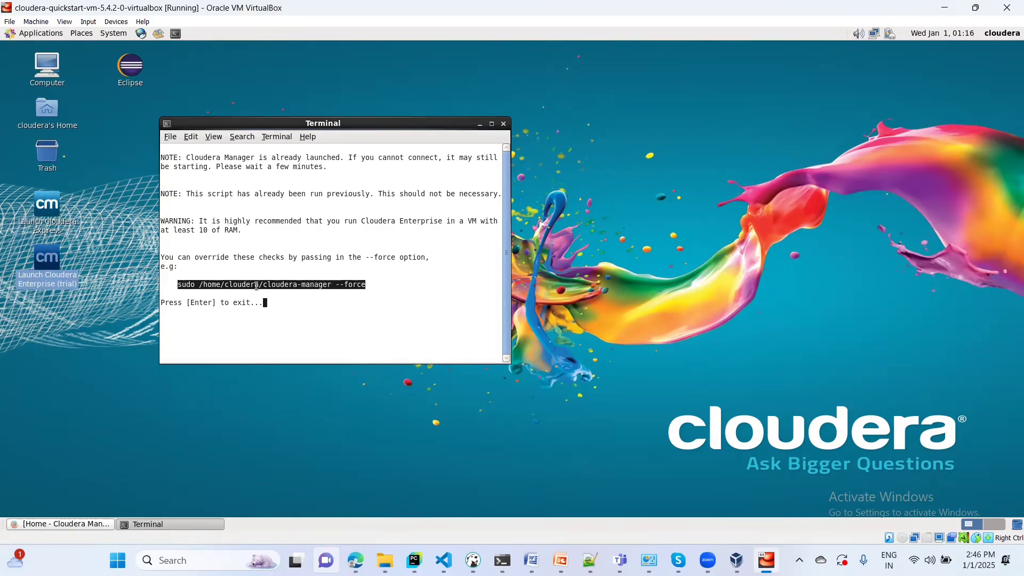
pyautogui.click(257, 286)
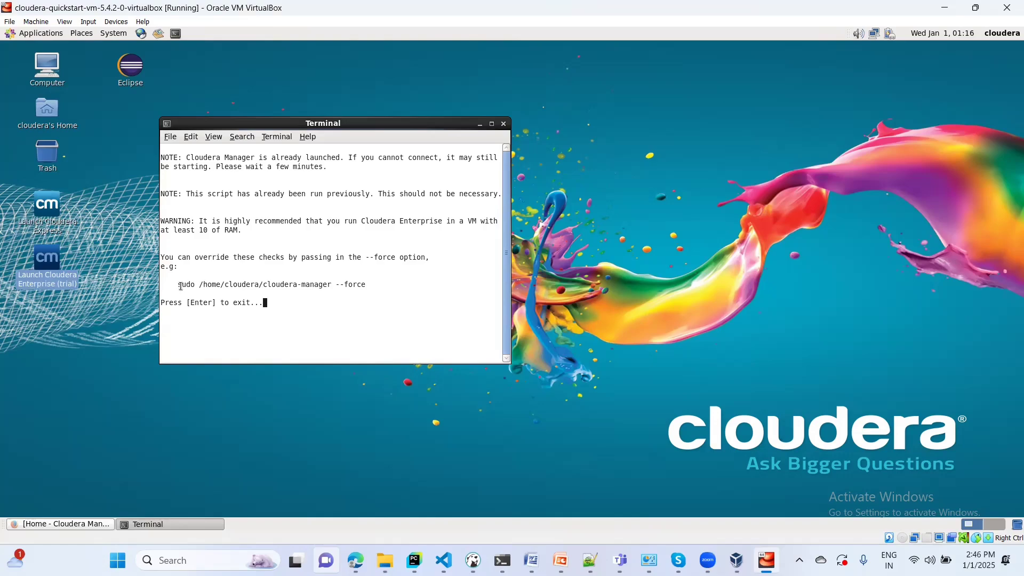
pyautogui.moveTo(178, 281); pyautogui.dragTo(370, 286)
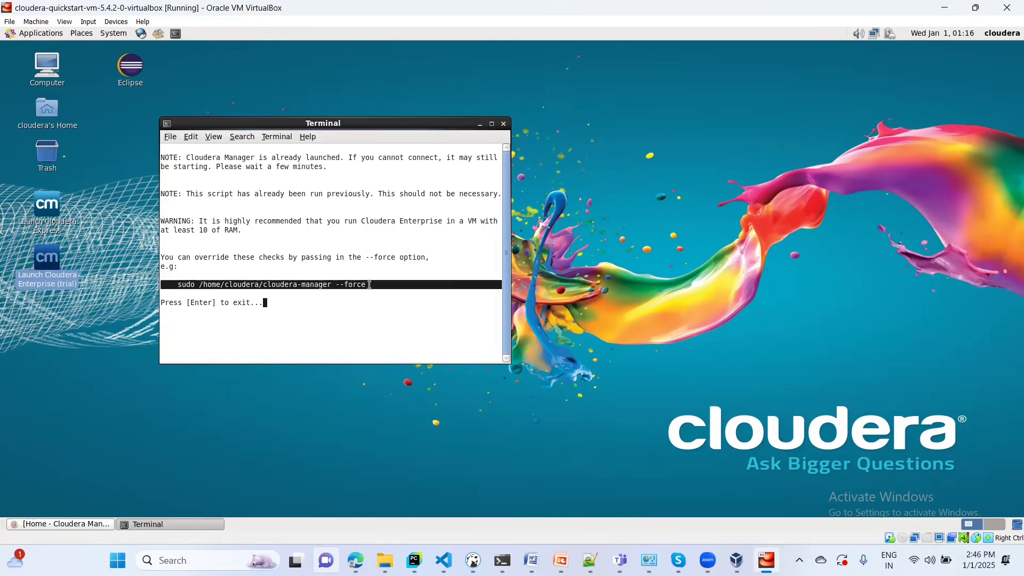
pyautogui.rightClick(323, 289)
pyautogui.click(352, 341)
pyautogui.click(176, 34)
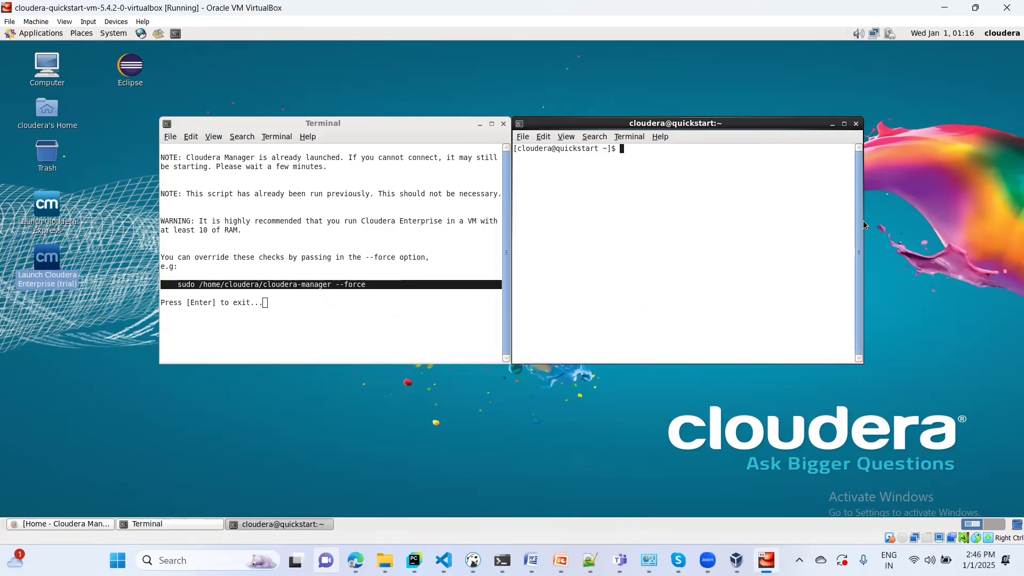
# - Paste the cloudera-manager --force command into the widened terminal, then recall it and append --enterprise
pyautogui.moveTo(858, 219); pyautogui.dragTo(933, 218)
pyautogui.rightClick(704, 167)
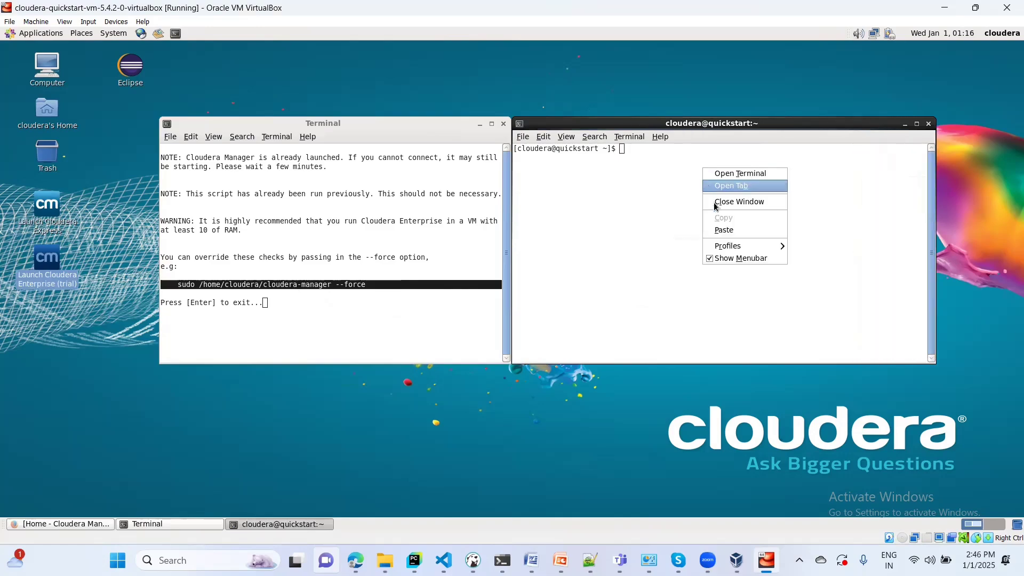
pyautogui.click(724, 229)
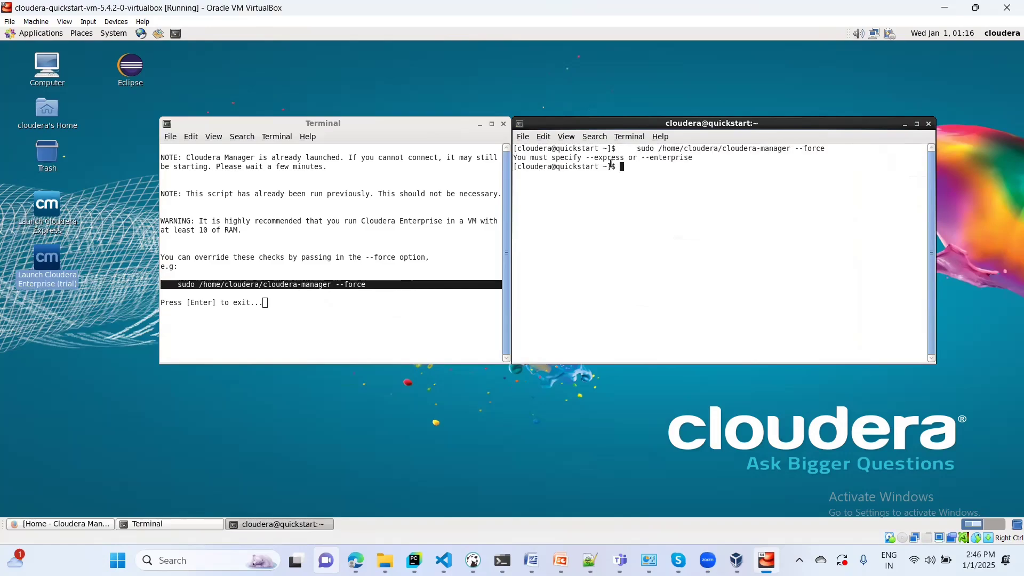
pyautogui.press('Up')
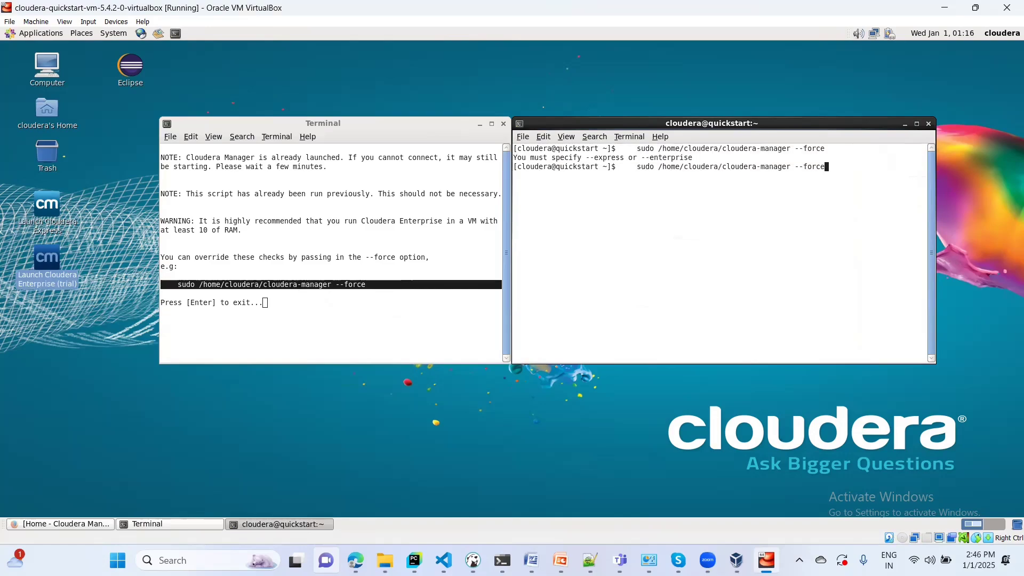
pyautogui.write('--enterprise')
# - Run cloudera-manager --force --enterprise and suspend the job with Ctrl+Z
pyautogui.click(174, 523)
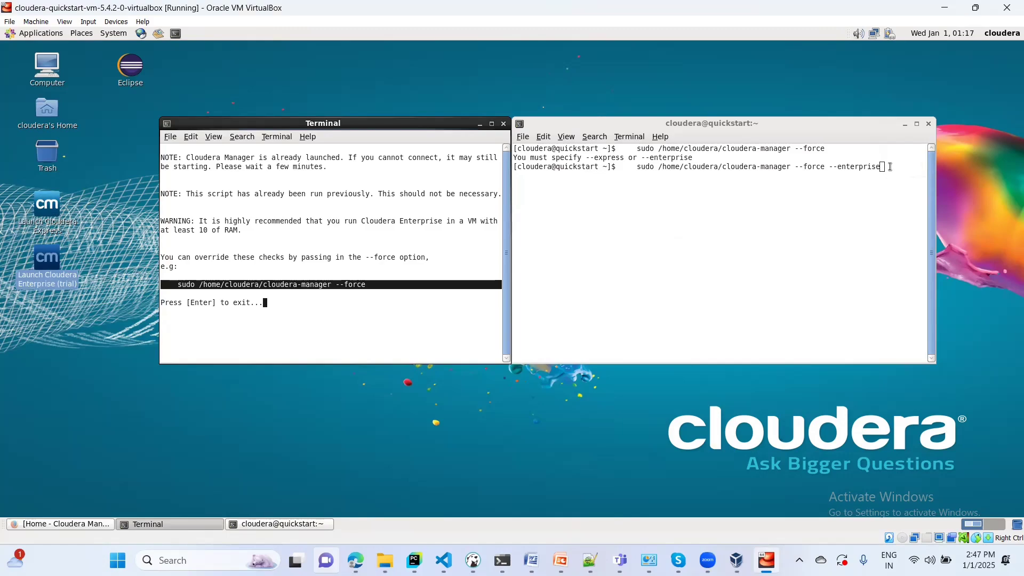
pyautogui.click(890, 167)
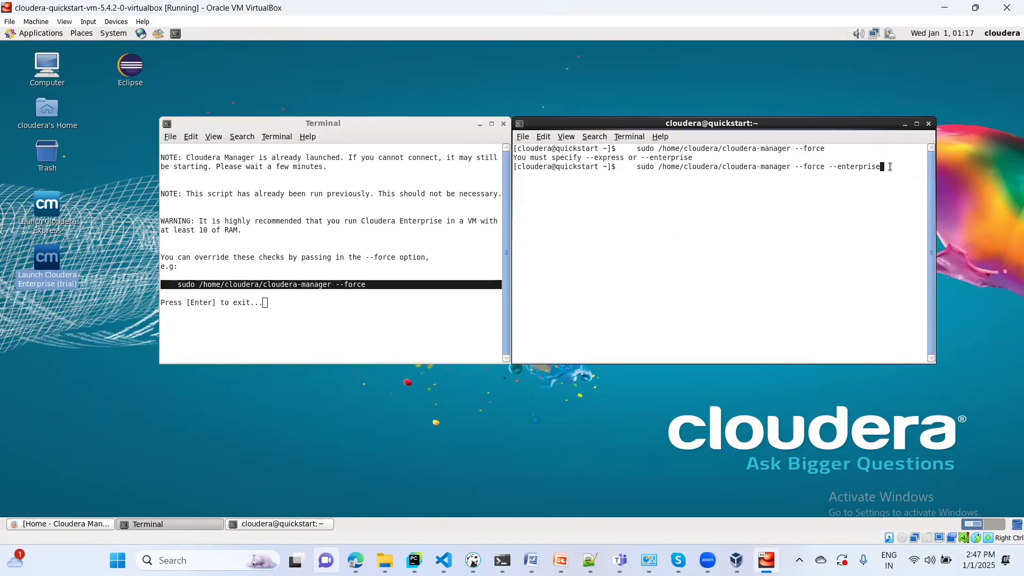
pyautogui.press('Return')
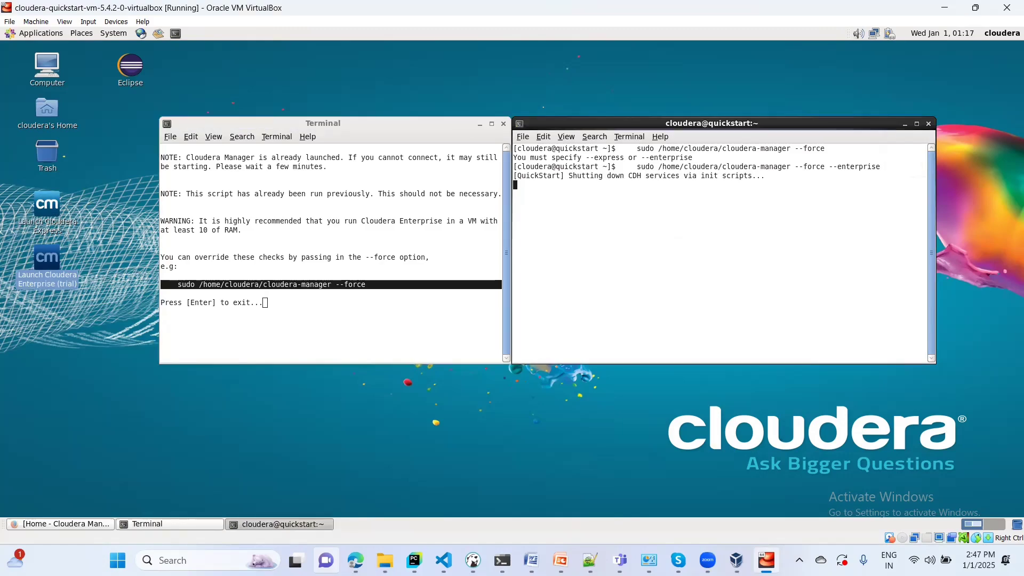
pyautogui.hotkey('ctrl', 'z')
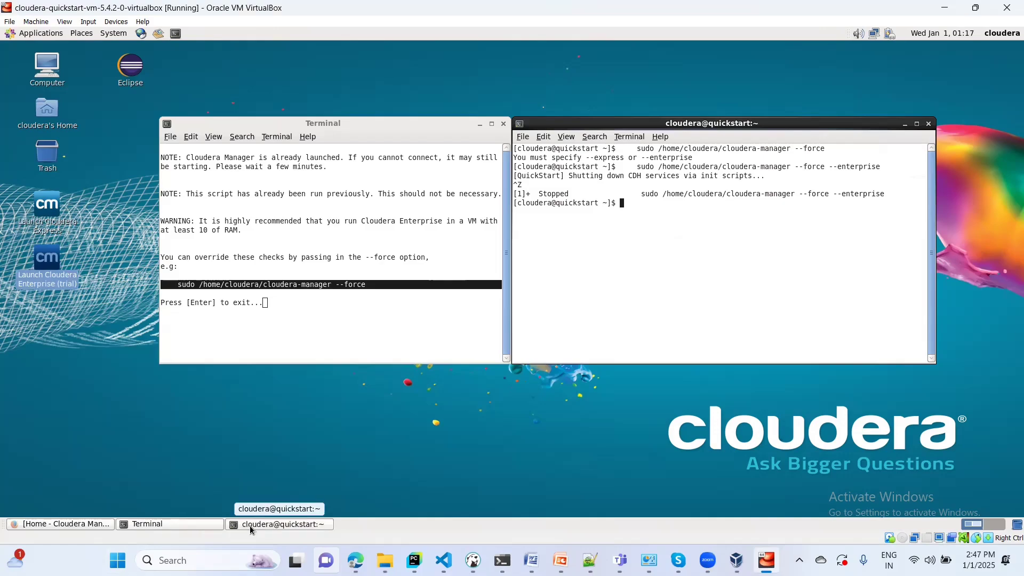
pyautogui.click(79, 527)
# - Check the Cloudera Manager Start command details, now at 5 of 7 steps
pyautogui.click(77, 524)
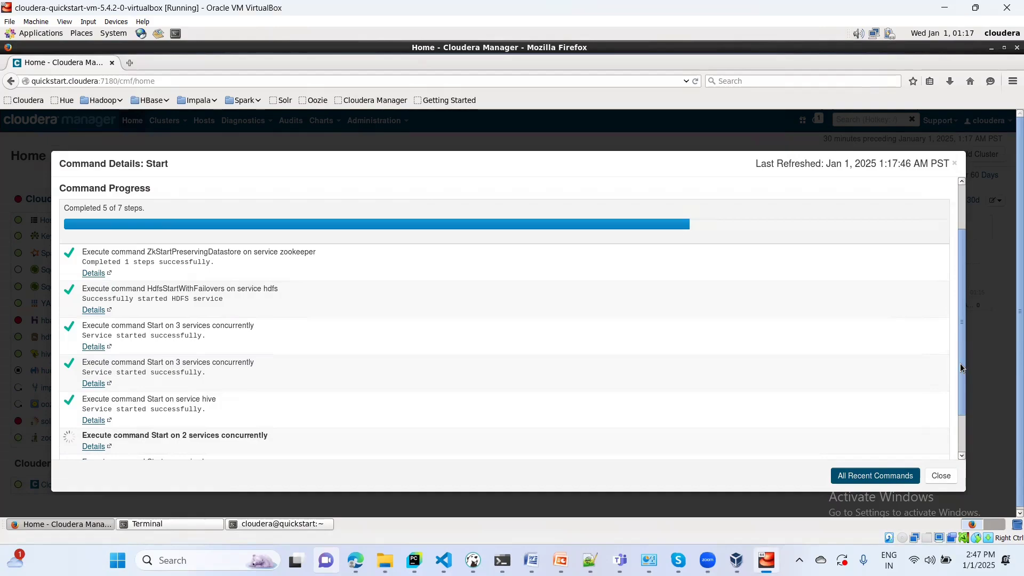
pyautogui.scroll(-2, 962, 366)
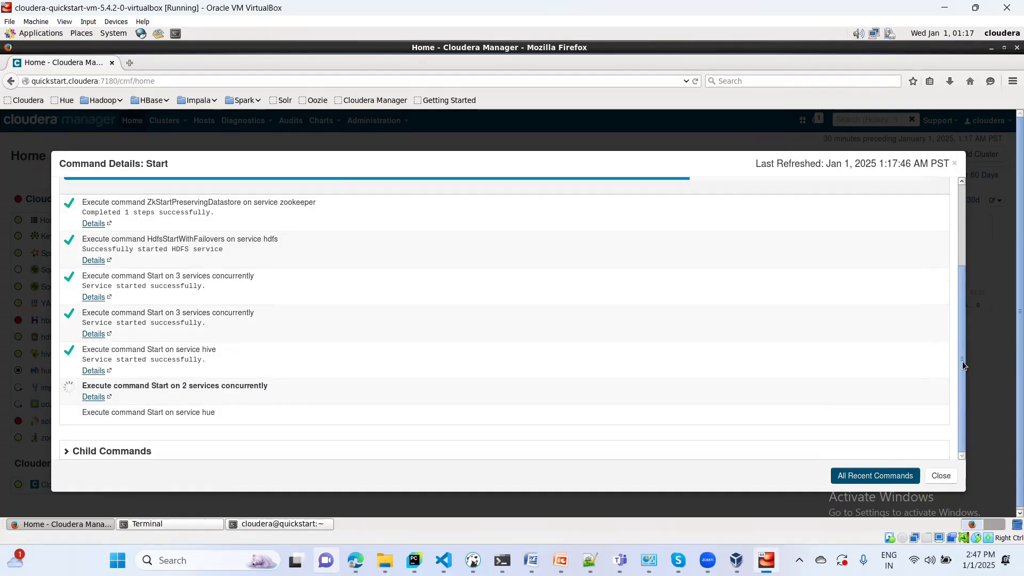
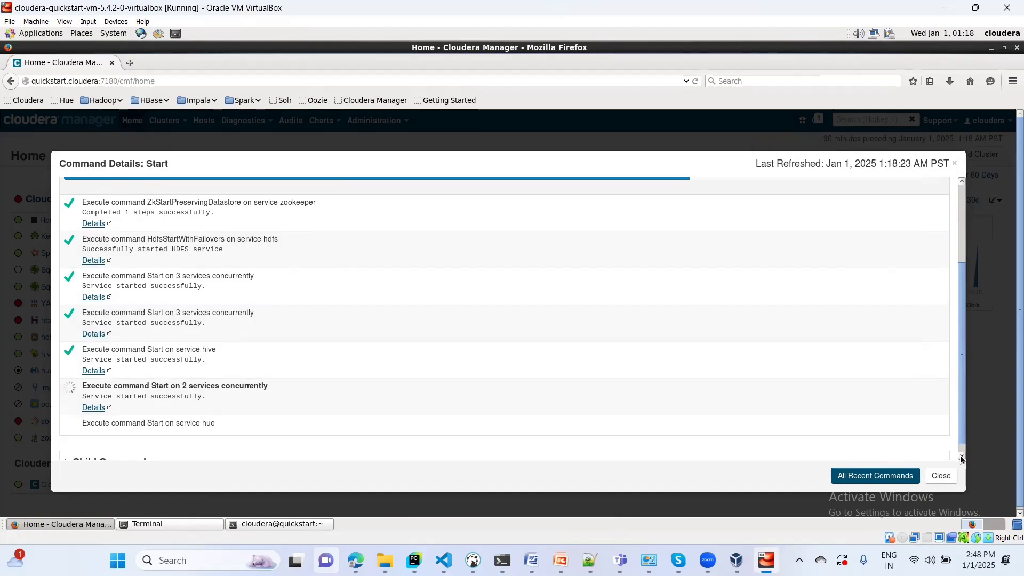
# - Review the Start command details until the Hue step finishes and 'Completed 7 of 7 steps' appears
pyautogui.click(960, 456)
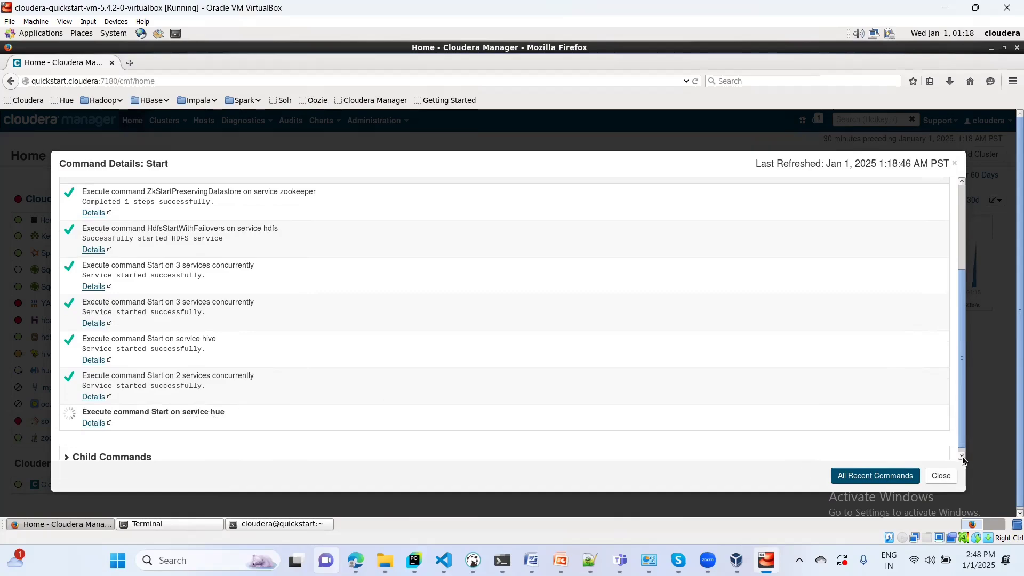
pyautogui.click(963, 457)
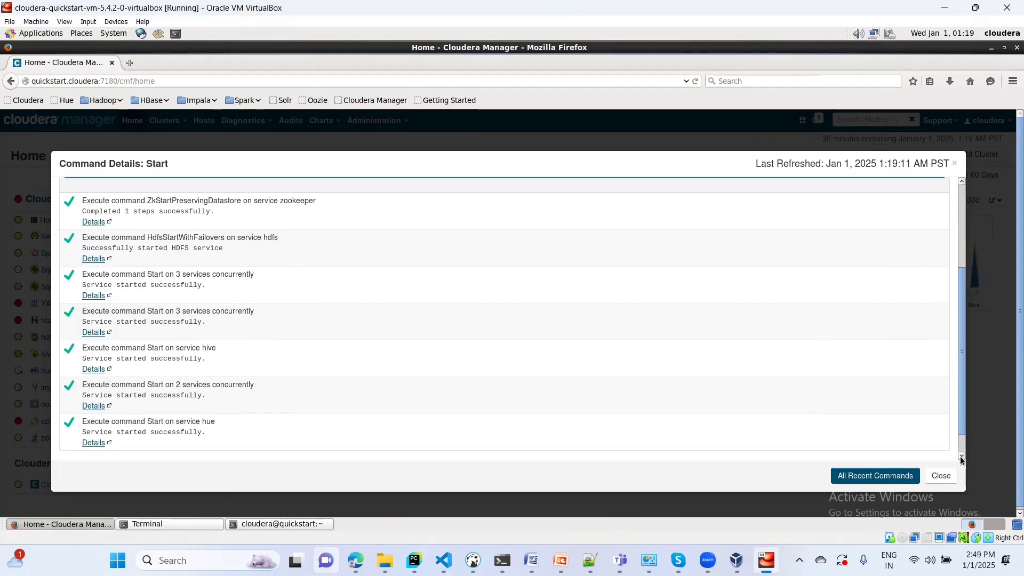
pyautogui.click(962, 458)
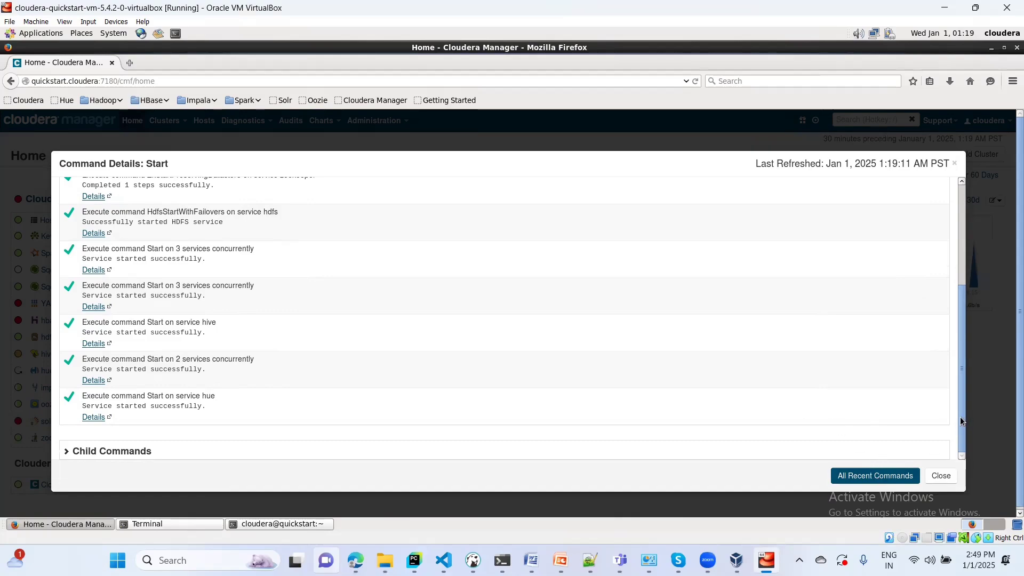
pyautogui.click(964, 271)
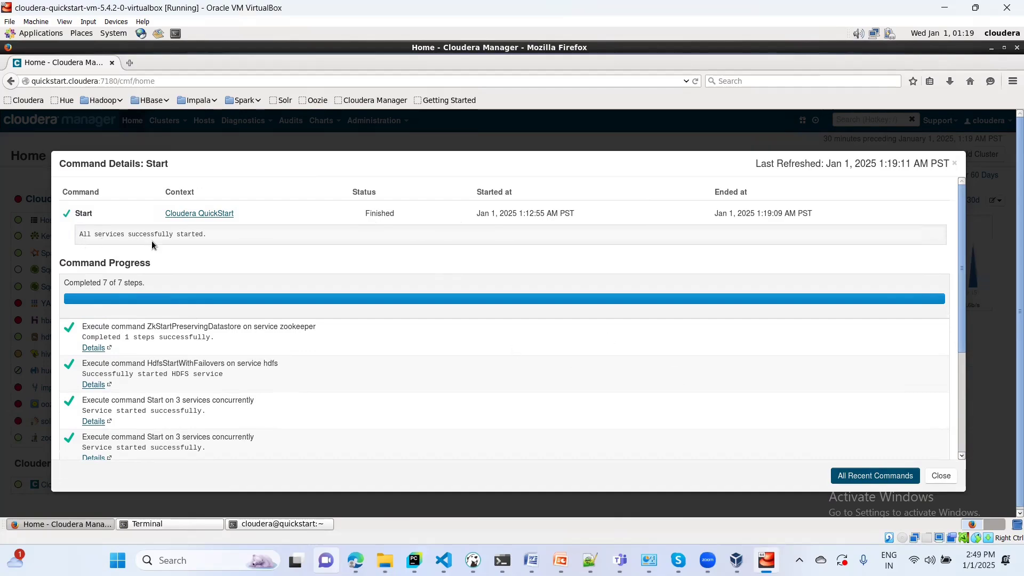
# - Dismiss the Start details dialog, close both old terminals, and launch a new terminal
pyautogui.click(948, 477)
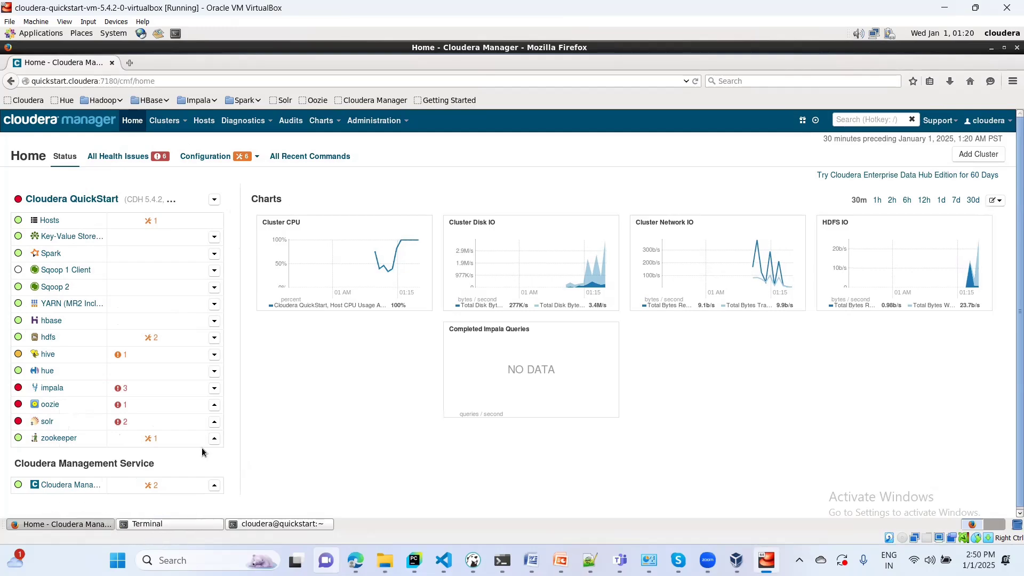
pyautogui.click(155, 523)
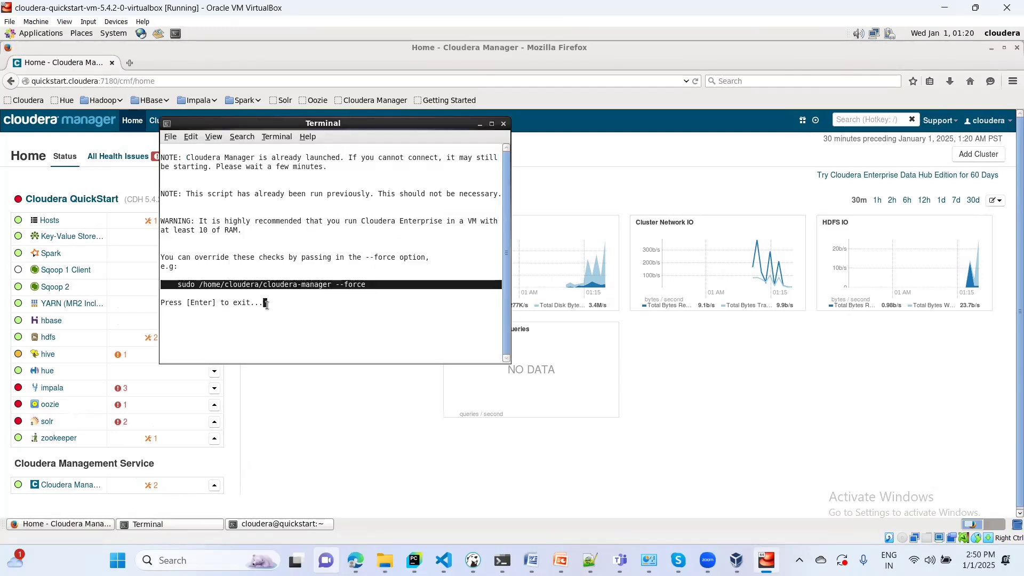
pyautogui.click(505, 124)
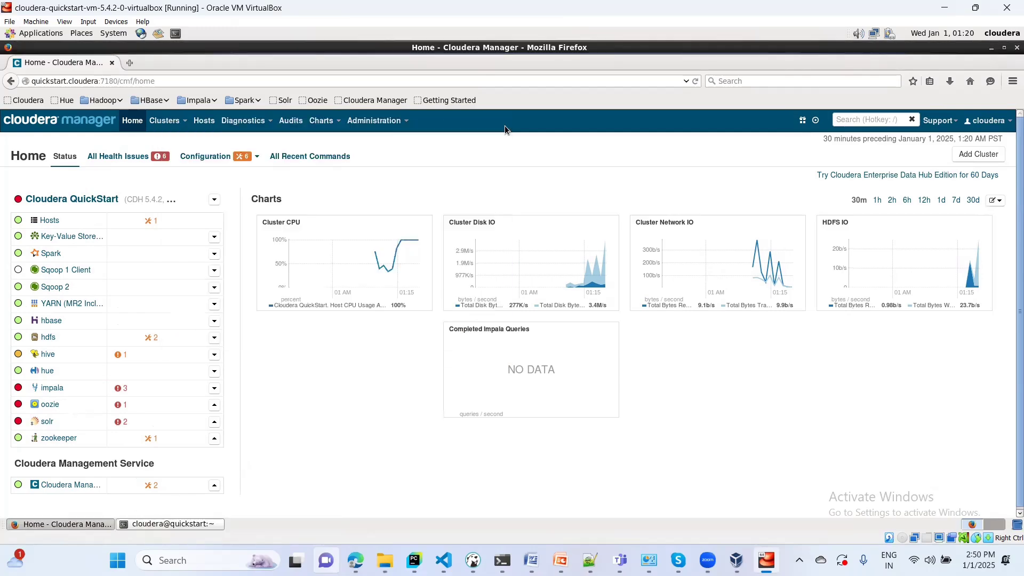
pyautogui.click(174, 525)
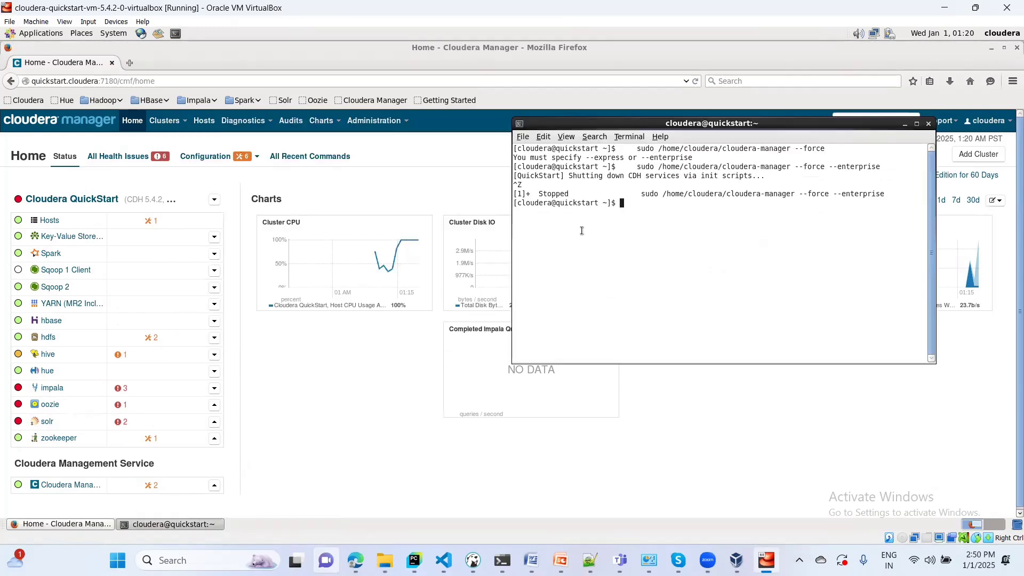
pyautogui.click(929, 123)
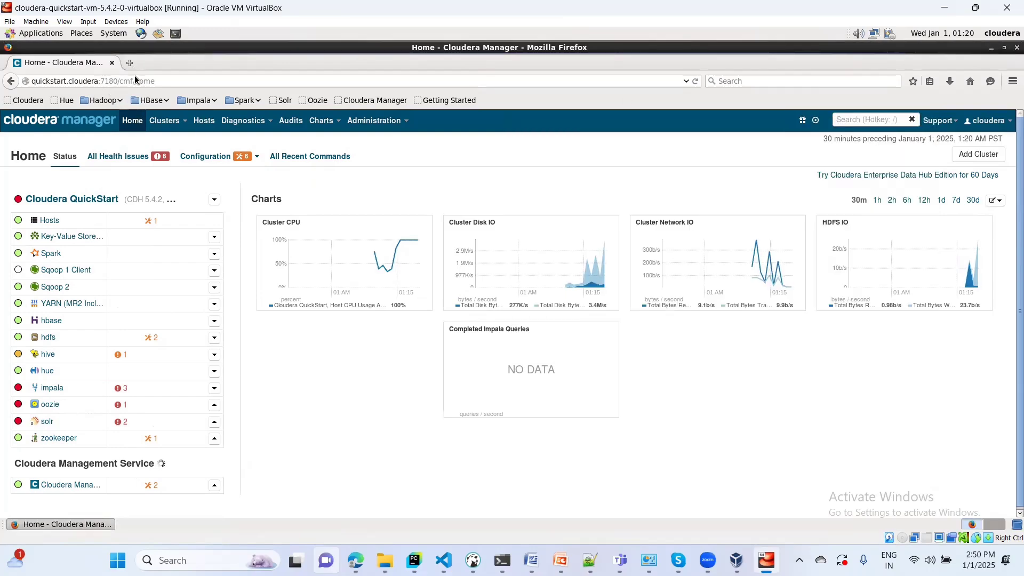
pyautogui.click(176, 33)
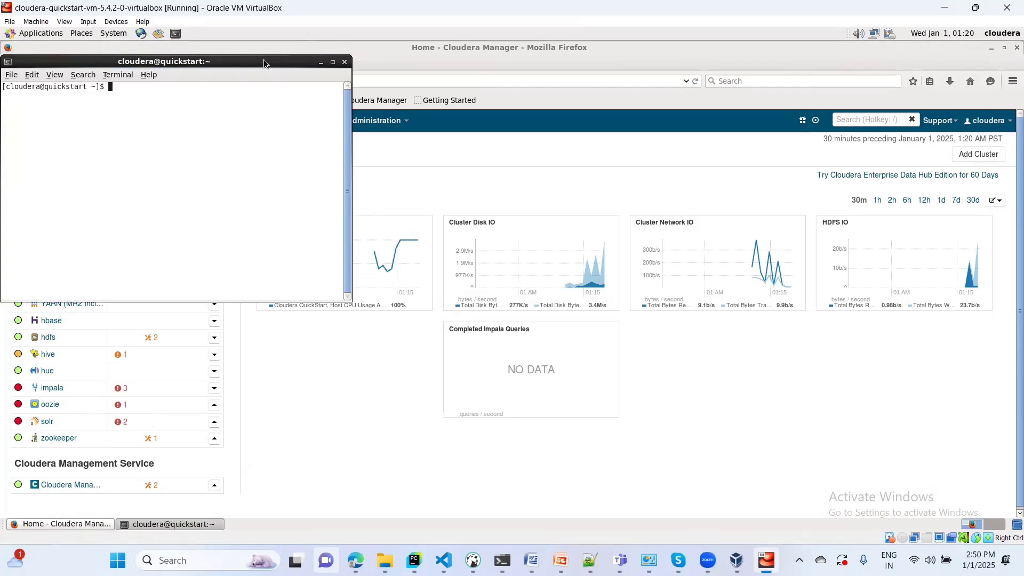
# - Centre the new terminal and list the home folder with ll and ls
pyautogui.moveTo(264, 59); pyautogui.dragTo(558, 160)
pyautogui.moveTo(397, 188); pyautogui.dragTo(435, 222)
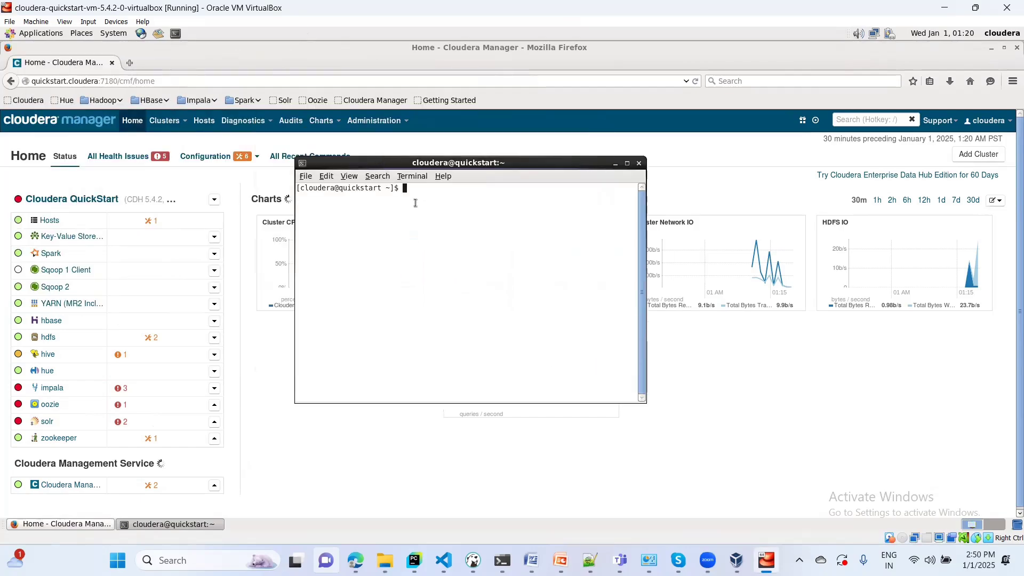
pyautogui.write('ll')
pyautogui.press('Return')
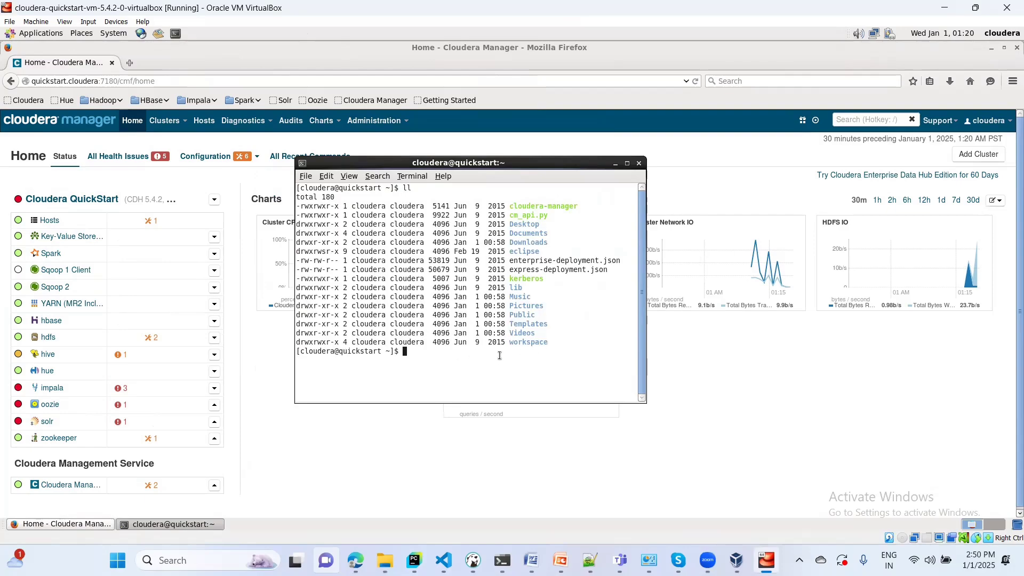
pyautogui.write('ls')
pyautogui.press('Return')
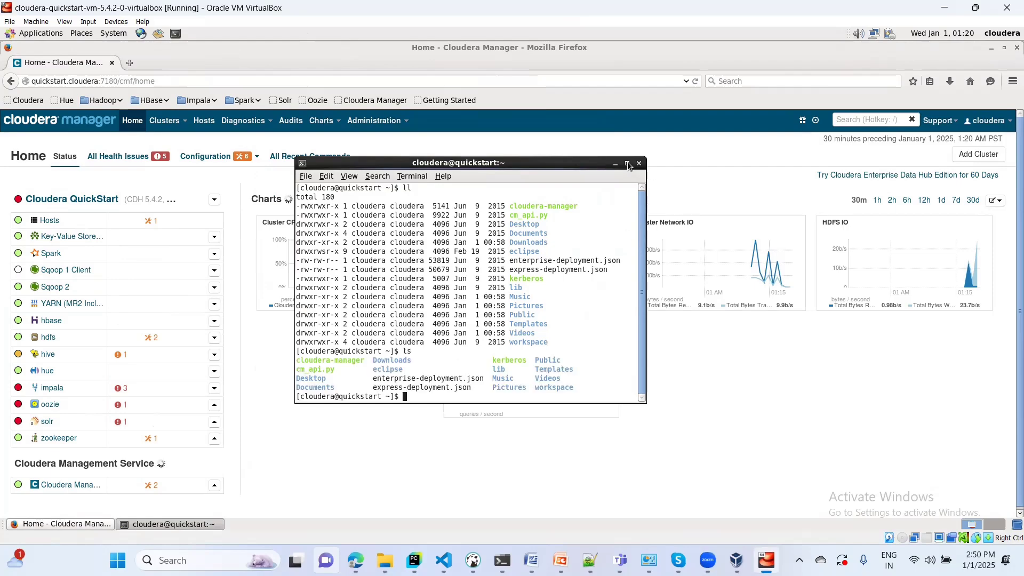
# - Maximize the terminal, create the 01Jan2025 directory, and verify it with ll
pyautogui.click(628, 162)
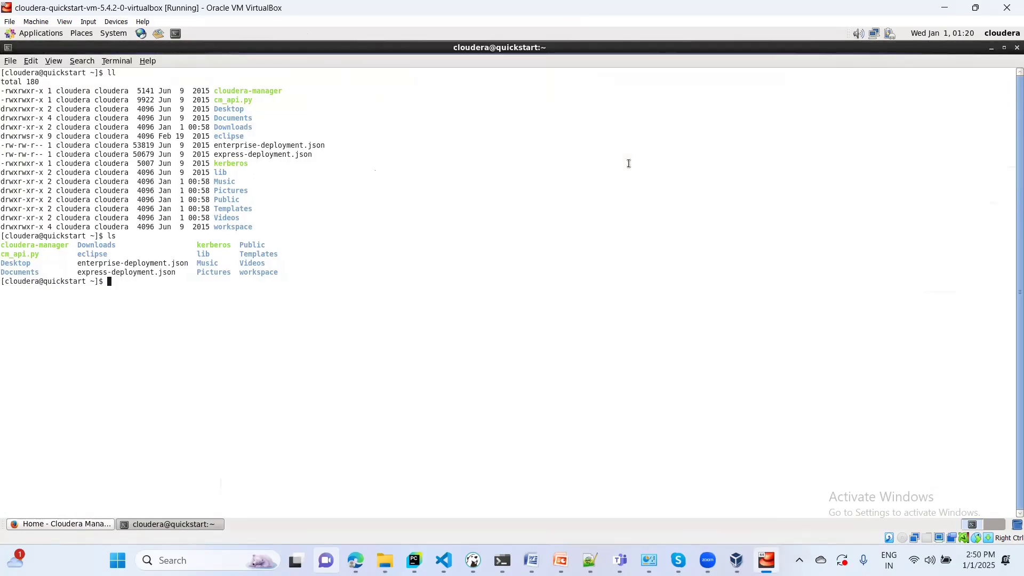
pyautogui.write('mkdir')
pyautogui.write('01Jan2025')
pyautogui.press('Return')
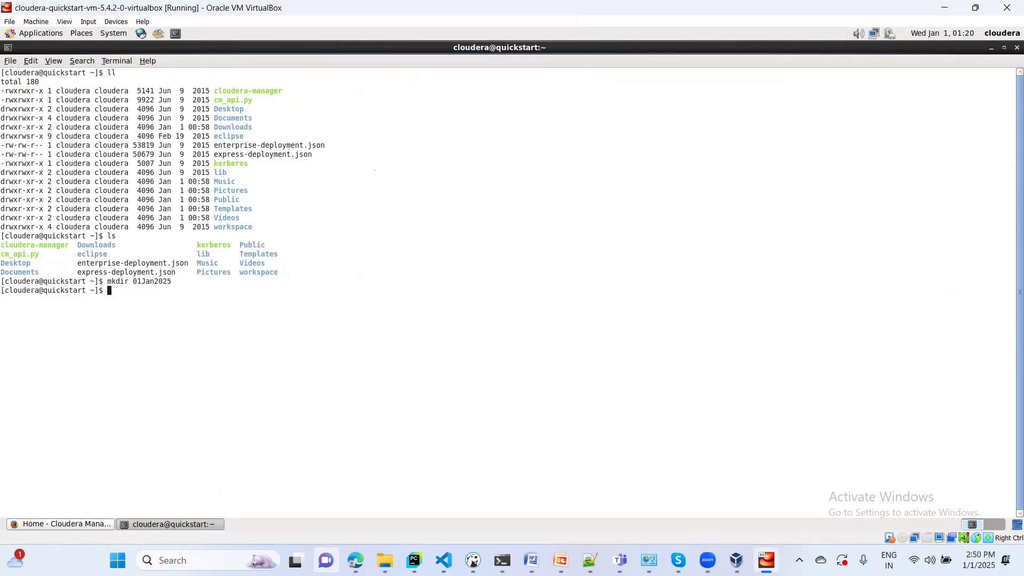
pyautogui.write('ll')
pyautogui.press('Return')
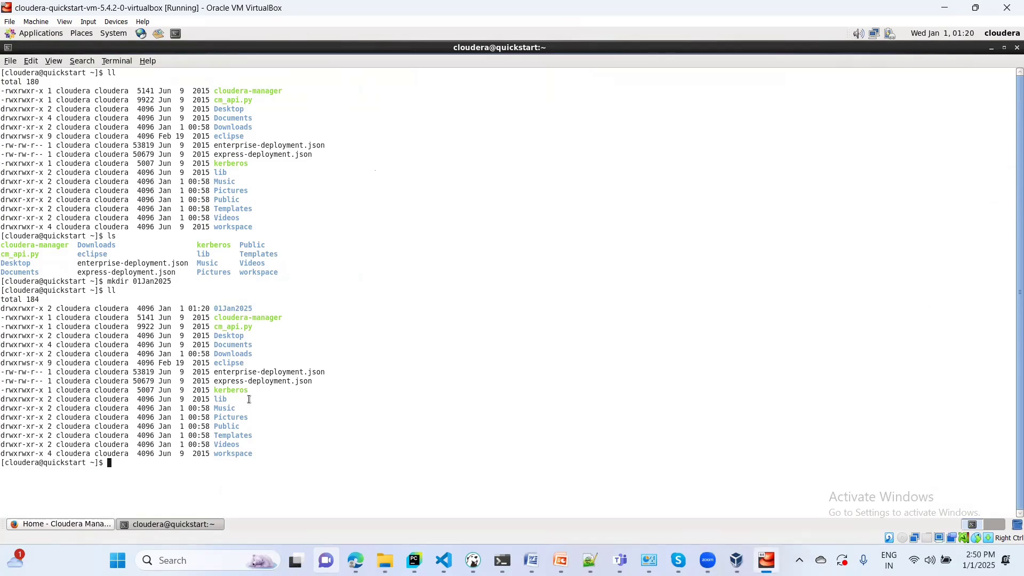
pyautogui.doubleClick(230, 309)
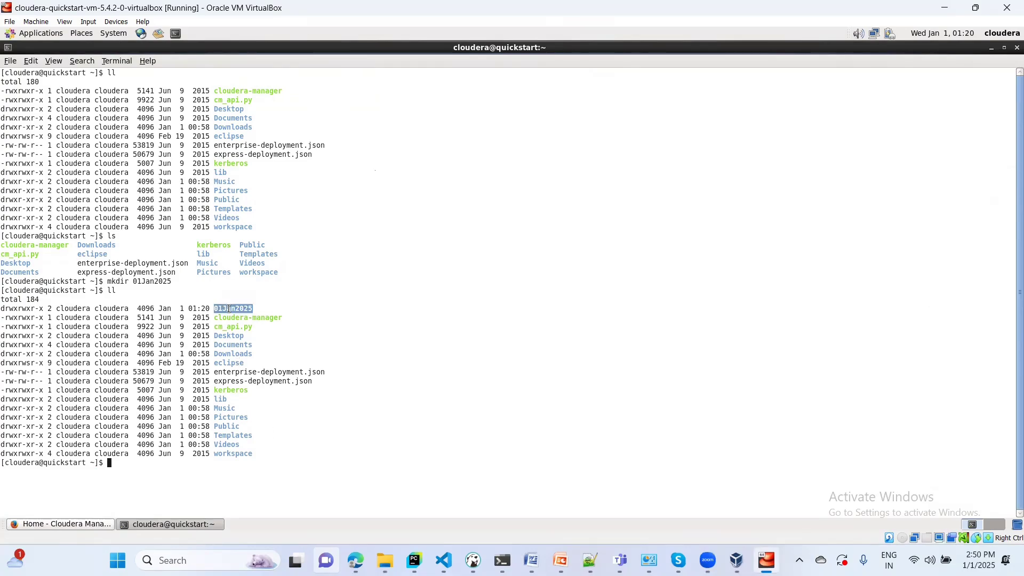
pyautogui.click(294, 306)
# - List the empty HDFS home with hadoop fs -ls, then again with hdfs dfs -ls
pyautogui.write('hadoop fs -ls')
pyautogui.press('Return')
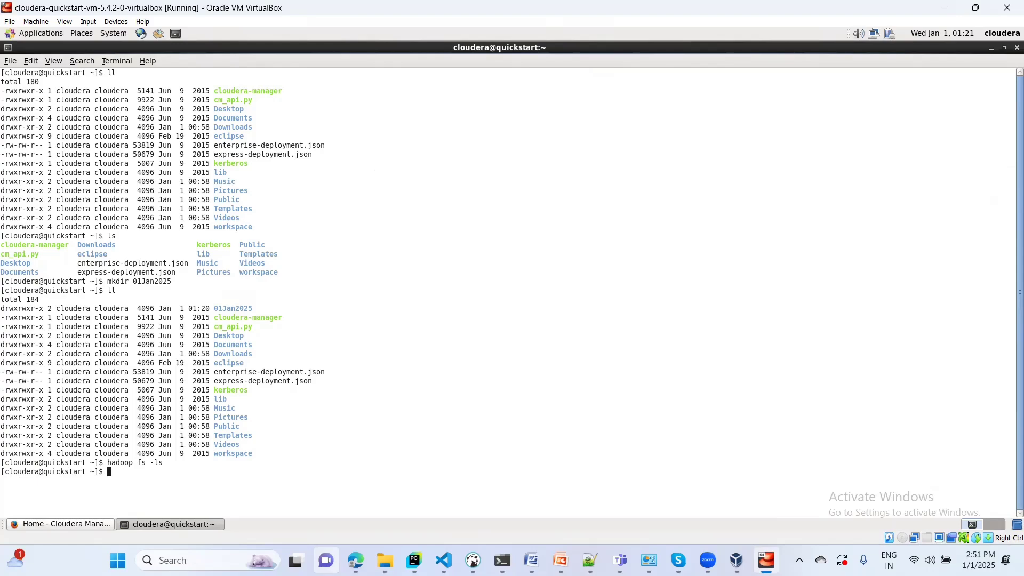
pyautogui.press('Up')
pyautogui.press('Left')
pyautogui.press('Left')
pyautogui.press('Left')
pyautogui.press('Left')
pyautogui.press('Left')
pyautogui.press('Left')
pyautogui.press('BackSpace')
pyautogui.press('BackSpace')
pyautogui.press('BackSpace')
pyautogui.press('BackSpace')
pyautogui.press('BackSpace')
pyautogui.press('BackSpace')
pyautogui.write('dfs d')
pyautogui.press('Return')
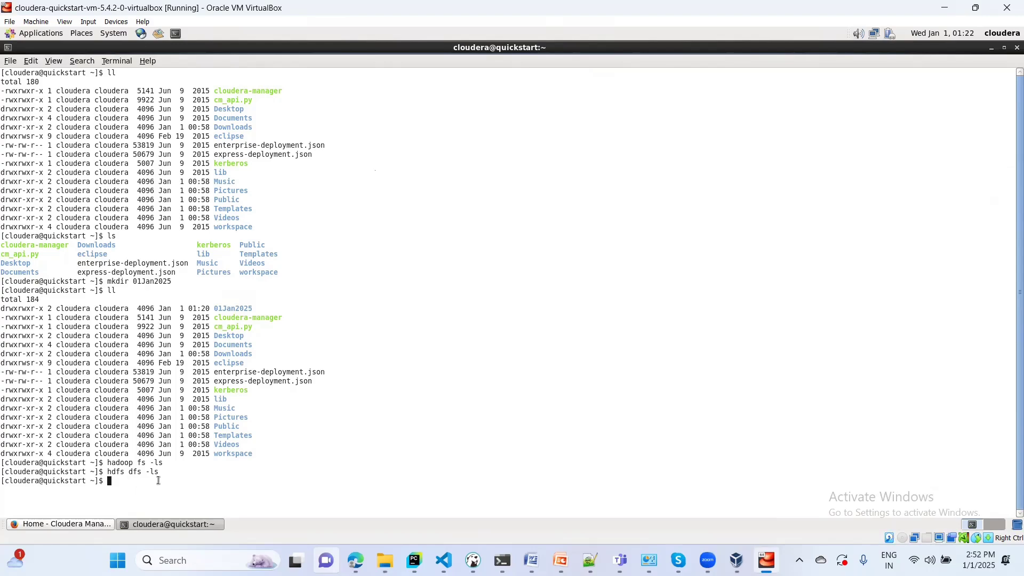
# - Run hadoop fs -mkdir learning_data_engineering from the recalled command
pyautogui.press('Up')
pyautogui.press('Up')
pyautogui.press('BackSpace')
pyautogui.press('BackSpace')
pyautogui.write('mkdir learning_data_engine')
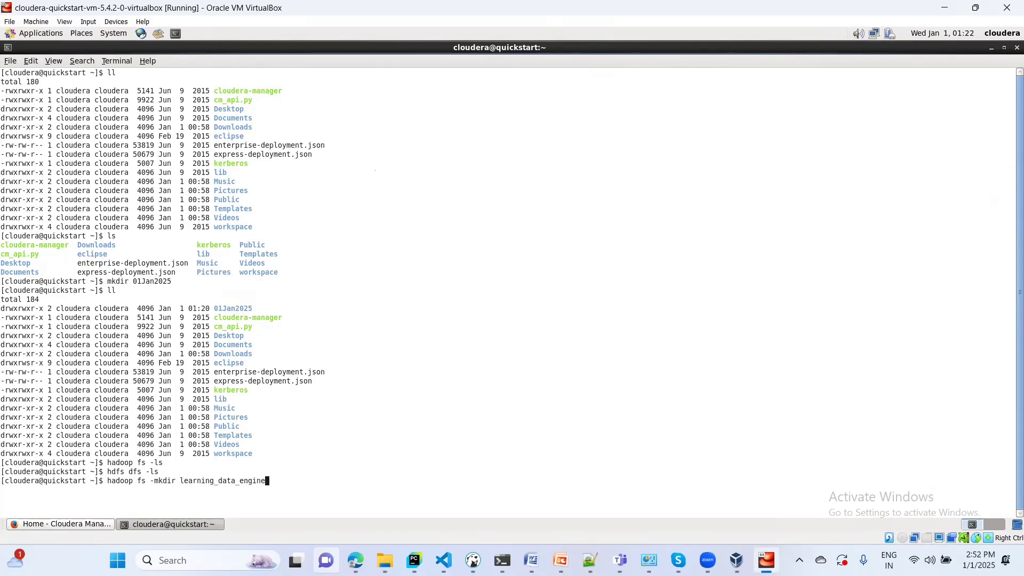
pyautogui.write('ering')
pyautogui.press('Return')
# - Edit the recalled command into hdfs dfs -mkdir data_engineering and run it
pyautogui.press('Up')
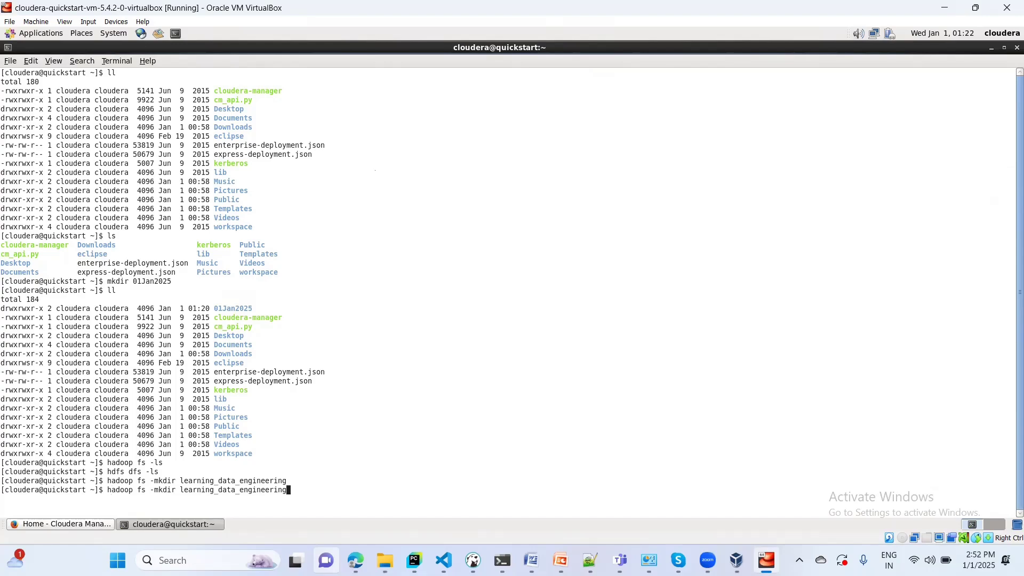
pyautogui.press('Left')
pyautogui.press('Left')
pyautogui.press('Left')
pyautogui.press('Left')
pyautogui.press('Left')
pyautogui.press('Left')
pyautogui.press('Left')
pyautogui.press('Left')
pyautogui.press('Left')
pyautogui.press('Left')
pyautogui.press('Left')
pyautogui.press('Left')
pyautogui.press('Left')
pyautogui.press('Left')
pyautogui.press('Left')
pyautogui.press('Left')
pyautogui.press('BackSpace')
pyautogui.press('BackSpace')
pyautogui.press('BackSpace')
pyautogui.press('BackSpace')
pyautogui.press('BackSpace')
pyautogui.press('BackSpace')
pyautogui.press('BackSpace')
pyautogui.press('BackSpace')
pyautogui.press('BackSpace')
pyautogui.press('Left')
pyautogui.press('Left')
pyautogui.press('Left')
pyautogui.press('Left')
pyautogui.press('Left')
pyautogui.press('Left')
pyautogui.press('Left')
pyautogui.press('Left')
pyautogui.press('Left')
pyautogui.press('Left')
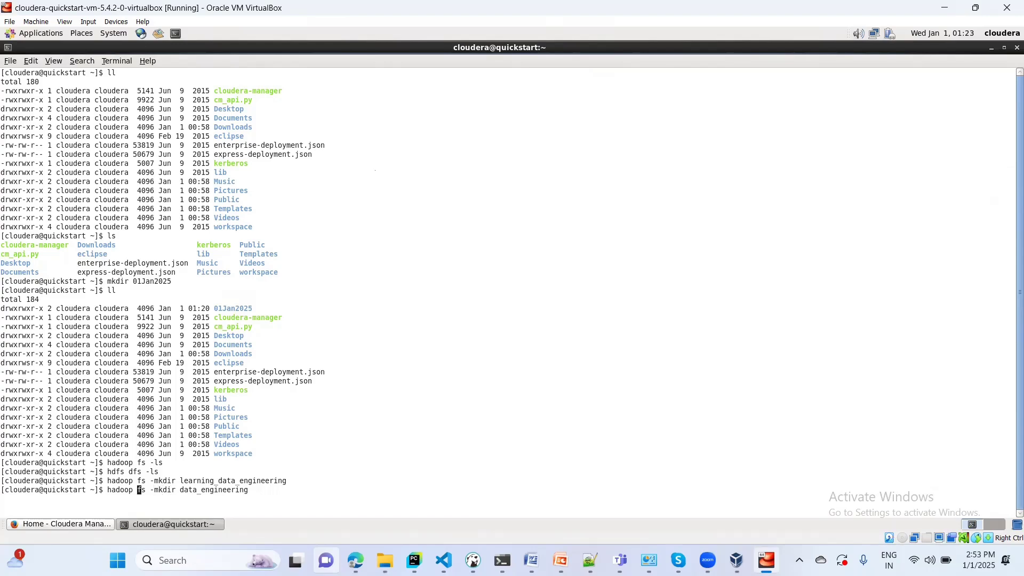
pyautogui.press('BackSpace')
pyautogui.press('BackSpace')
pyautogui.press('BackSpace')
pyautogui.press('BackSpace')
pyautogui.press('BackSpace')
pyautogui.press('BackSpace')
pyautogui.write('d')
pyautogui.press('Right')
pyautogui.press('Right')
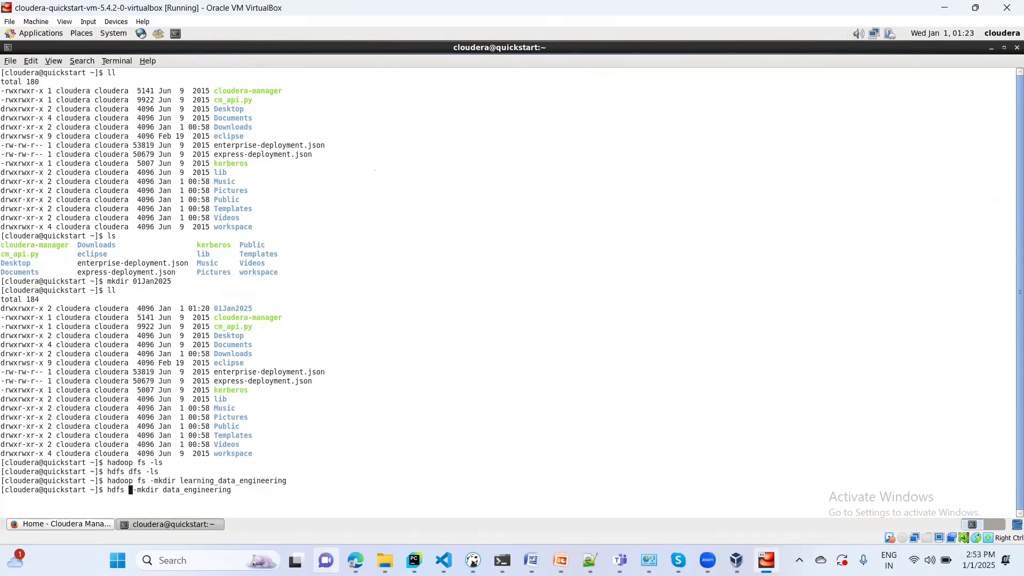
pyautogui.write('dfs')
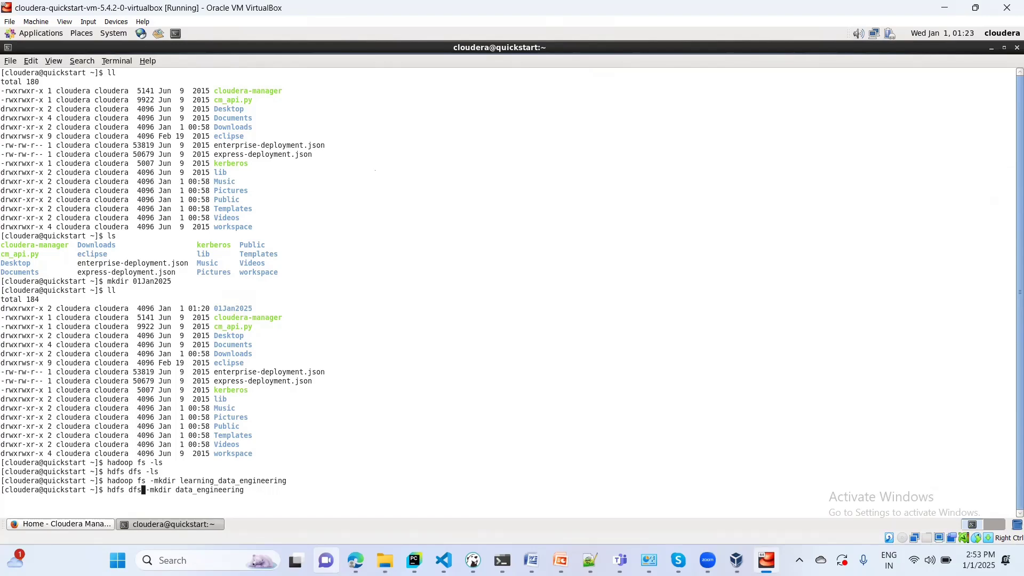
pyautogui.press('Return')
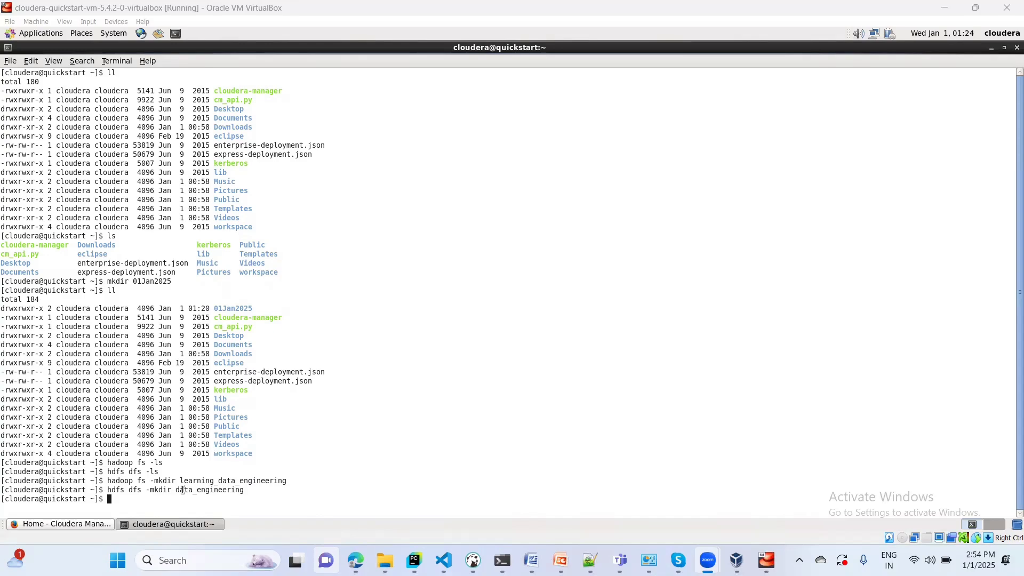
# - Run hdfs dfs -ls, showing data_engineering and learning_data_engineering
pyautogui.press('Up')
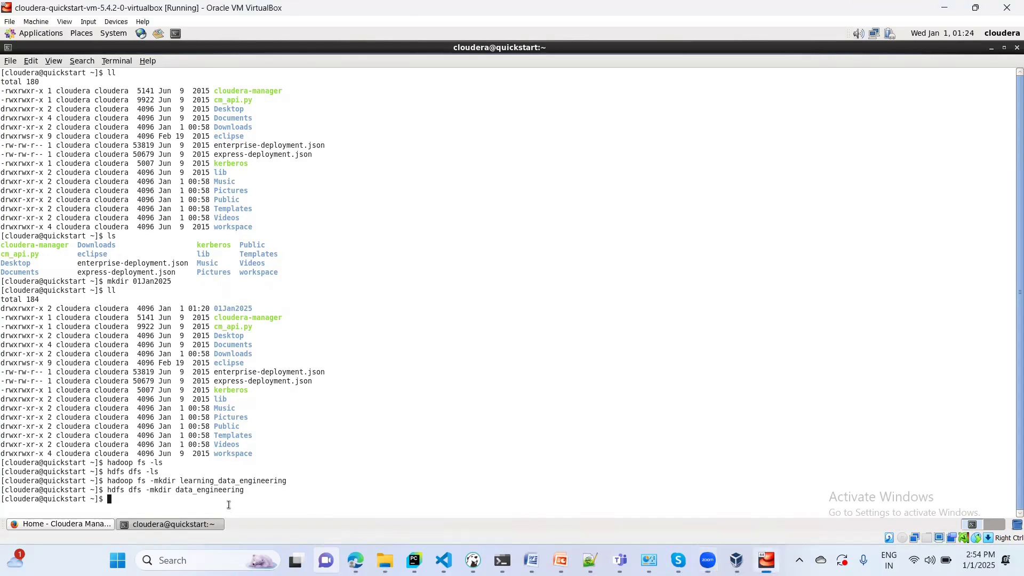
pyautogui.press('BackSpace')
pyautogui.press('BackSpace')
pyautogui.press('BackSpace')
pyautogui.press('BackSpace')
pyautogui.press('BackSpace')
pyautogui.press('BackSpace')
pyautogui.press('BackSpace')
pyautogui.press('BackSpace')
pyautogui.press('BackSpace')
pyautogui.press('BackSpace')
pyautogui.press('BackSpace')
pyautogui.press('BackSpace')
pyautogui.press('BackSpace')
pyautogui.press('BackSpace')
pyautogui.press('BackSpace')
pyautogui.press('BackSpace')
pyautogui.press('BackSpace')
pyautogui.press('BackSpace')
pyautogui.press('BackSpace')
pyautogui.press('BackSpace')
pyautogui.press('BackSpace')
pyautogui.press('BackSpace')
pyautogui.write('ls')
pyautogui.press('Return')
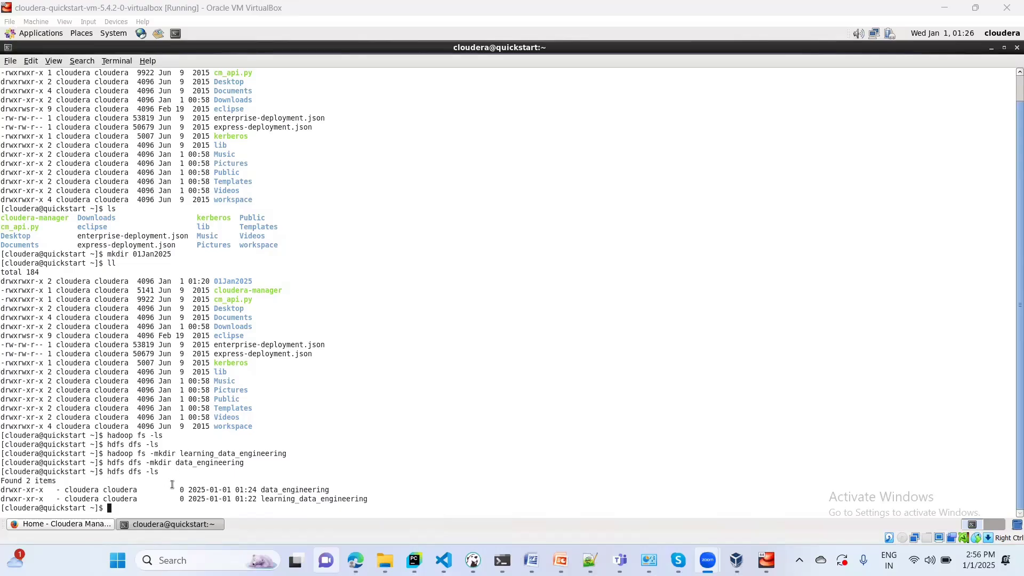
# - Recall hdfs dfs -mkdir data_engineering, change the name to test, and run it
pyautogui.doubleClick(298, 490)
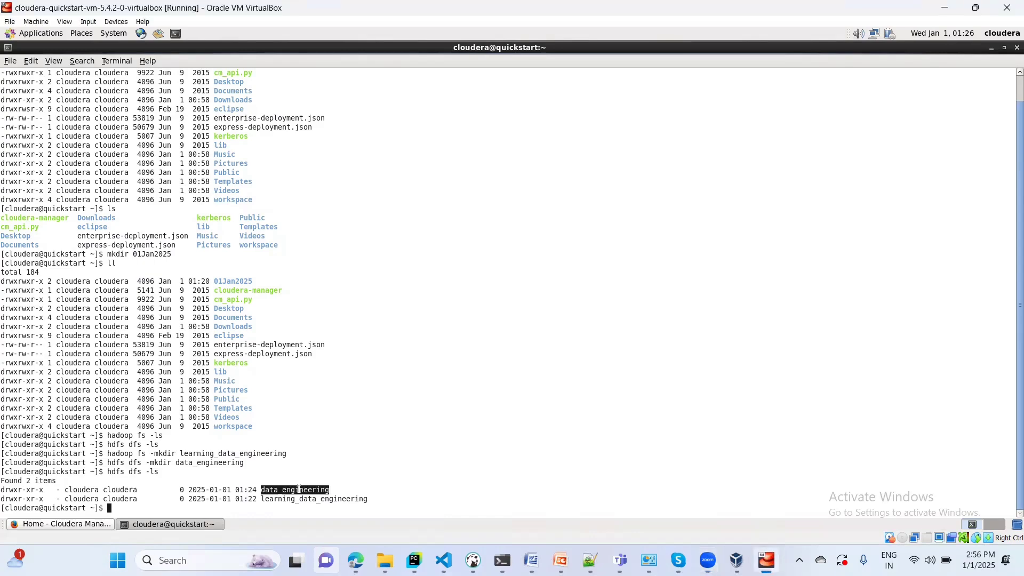
pyautogui.doubleClick(307, 500)
pyautogui.press('Up')
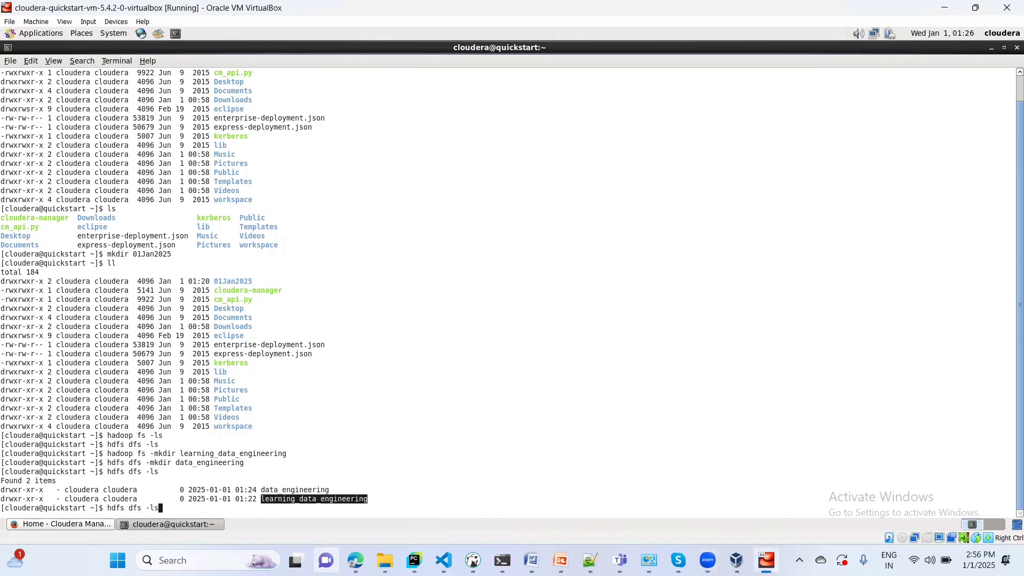
pyautogui.press('Up')
pyautogui.press('Up')
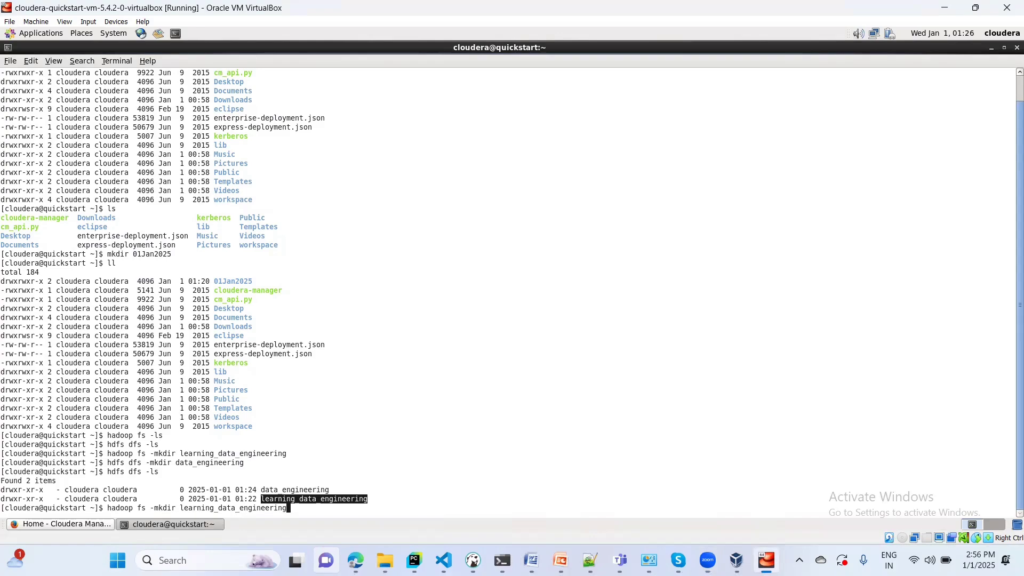
pyautogui.press('Down')
pyautogui.press('BackSpace')
pyautogui.press('BackSpace')
pyautogui.press('BackSpace')
pyautogui.press('BackSpace')
pyautogui.press('BackSpace')
pyautogui.press('BackSpace')
pyautogui.press('BackSpace')
pyautogui.press('BackSpace')
pyautogui.press('BackSpace')
pyautogui.press('BackSpace')
pyautogui.press('BackSpace')
pyautogui.press('BackSpace')
pyautogui.press('BackSpace')
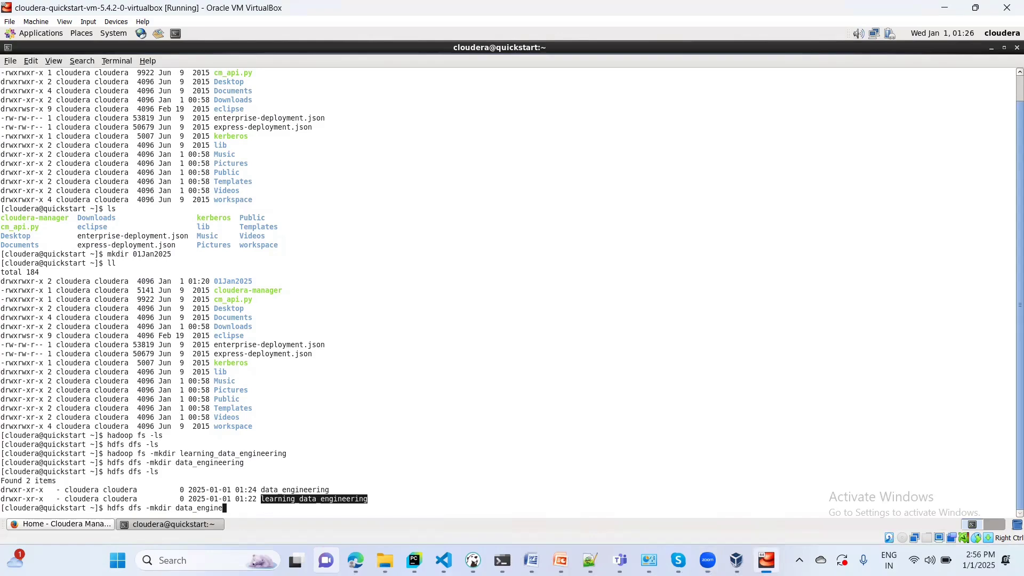
pyautogui.press('BackSpace')
pyautogui.press('BackSpace')
pyautogui.press('BackSpace')
pyautogui.write('test')
pyautogui.press('Return')
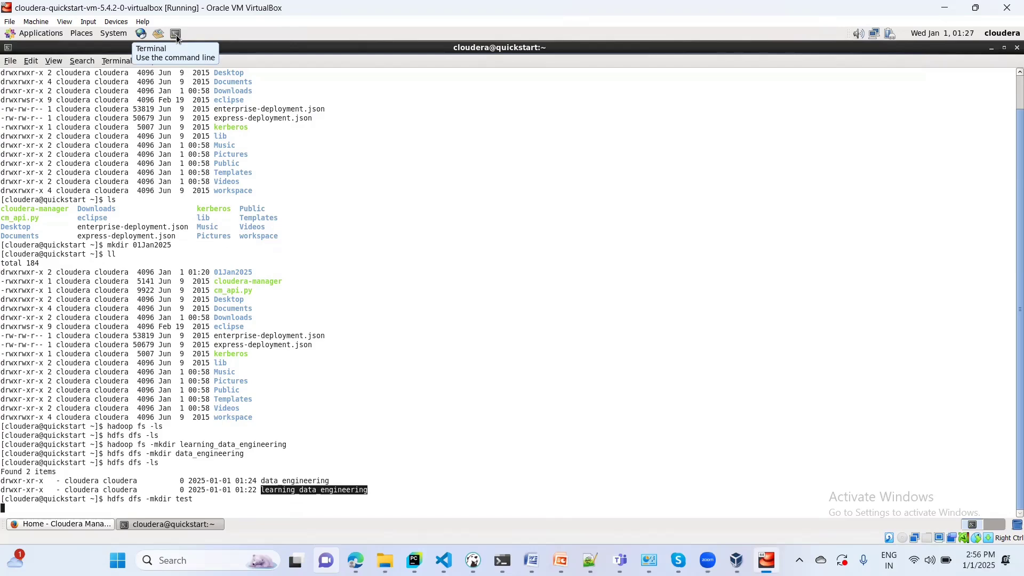
# - Open a second terminal, centre it, and start the Hive shell with hive
pyautogui.click(177, 35)
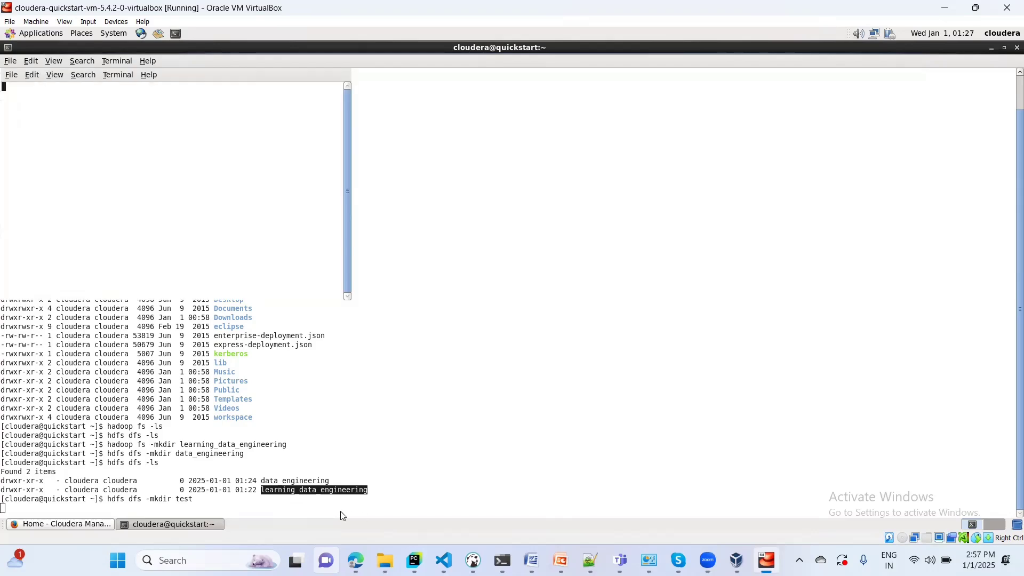
pyautogui.click(230, 63)
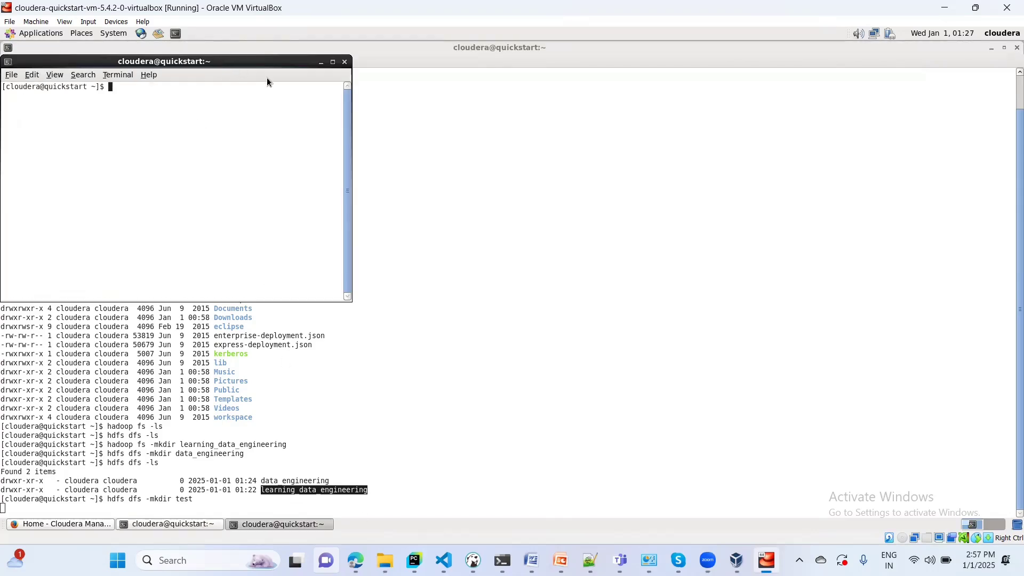
pyautogui.moveTo(257, 60); pyautogui.dragTo(387, 69)
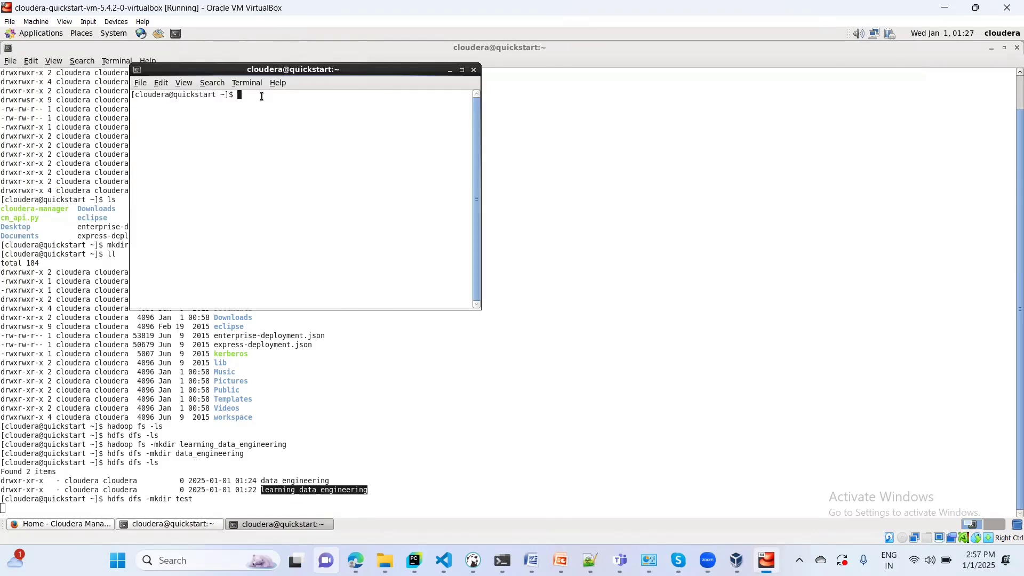
pyautogui.write('hive')
pyautogui.press('Return')
# - Switch between the two terminals and highlight the hive command
pyautogui.click(178, 504)
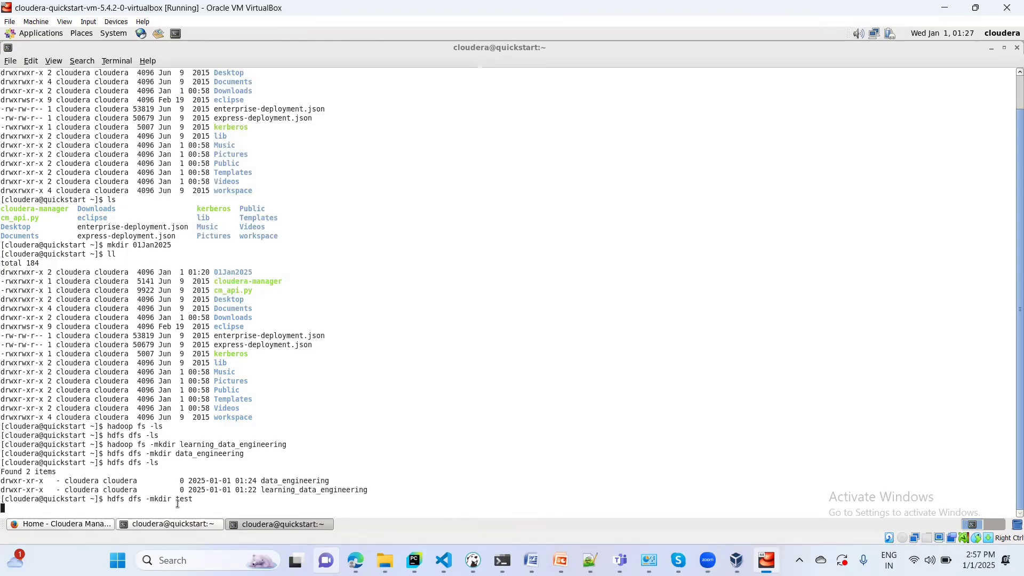
pyautogui.click(288, 524)
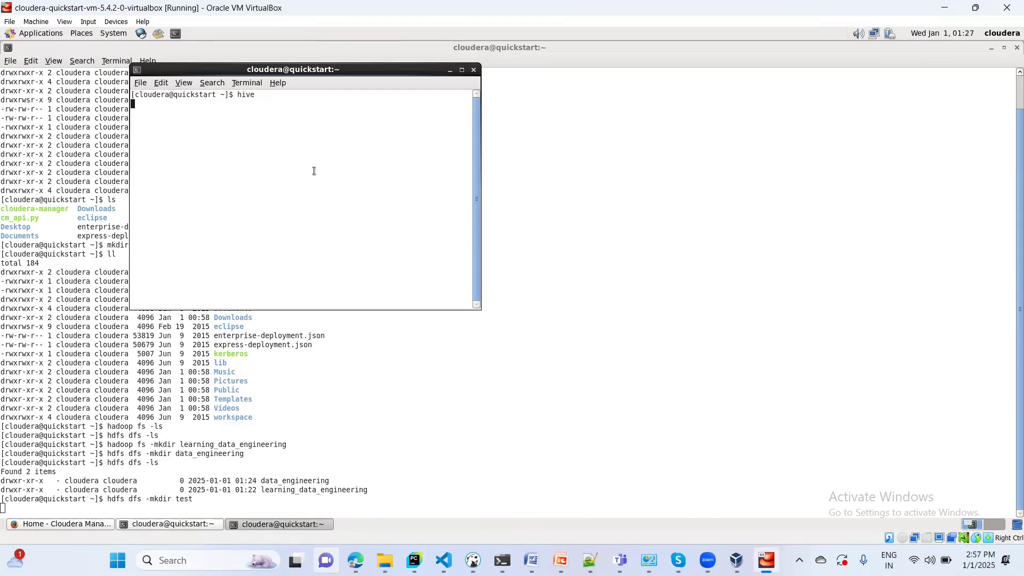
pyautogui.doubleClick(242, 96)
pyautogui.click(278, 98)
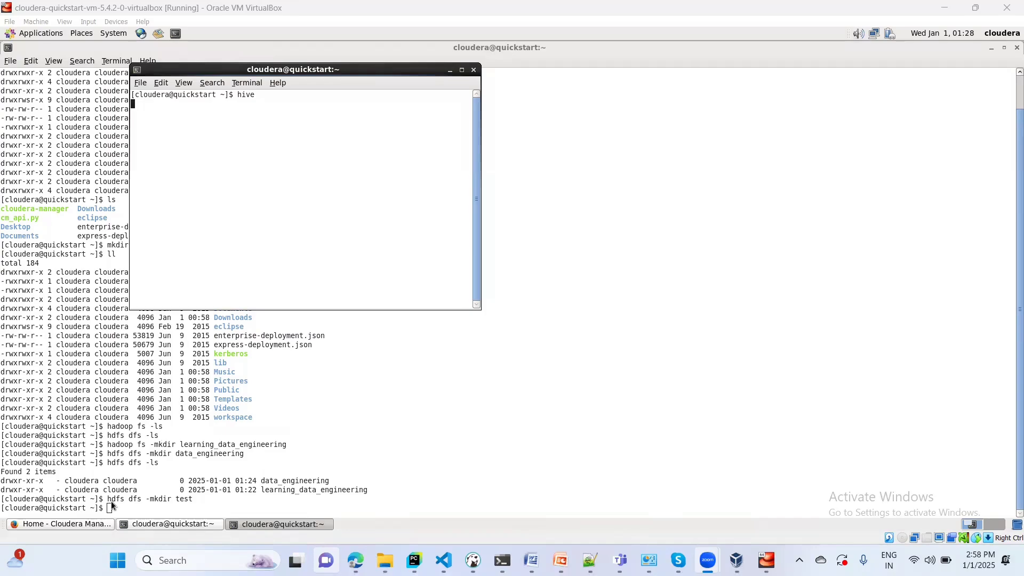
# - Run hdfs dfs -ls in the main terminal to list all three directories, then return to Hive
pyautogui.click(162, 508)
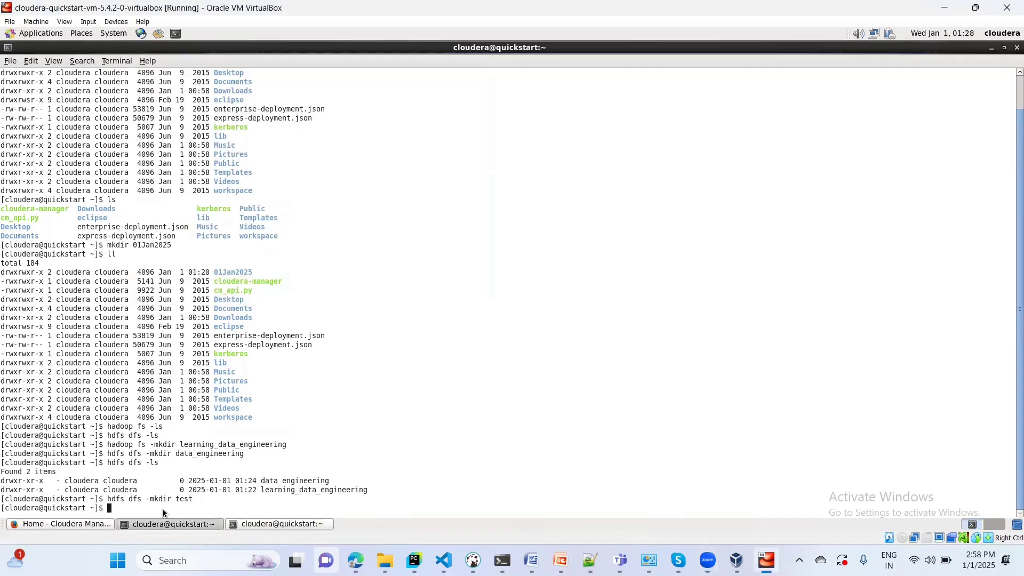
pyautogui.write('hdfs dfs -ls')
pyautogui.press('Return')
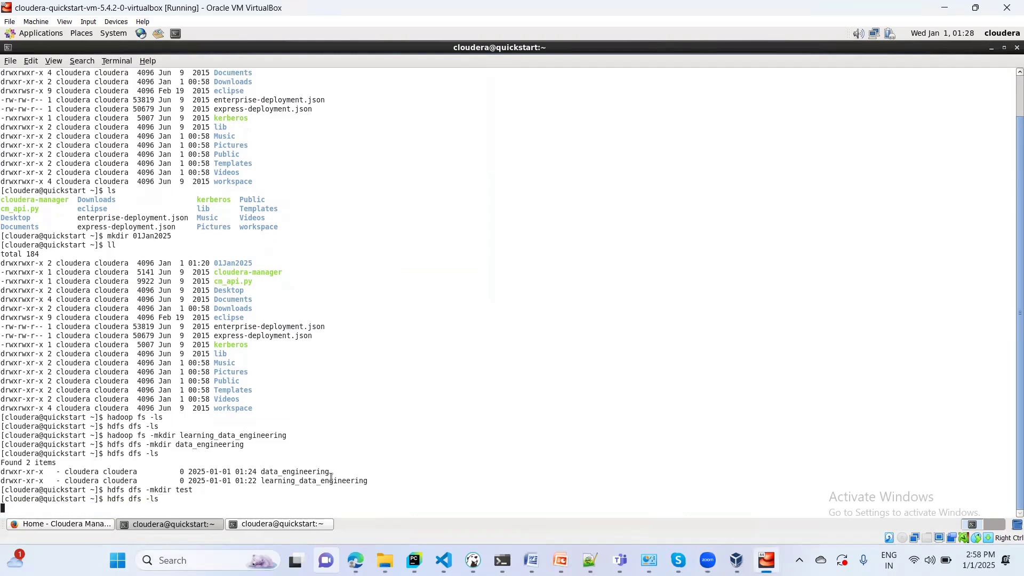
pyautogui.click(286, 525)
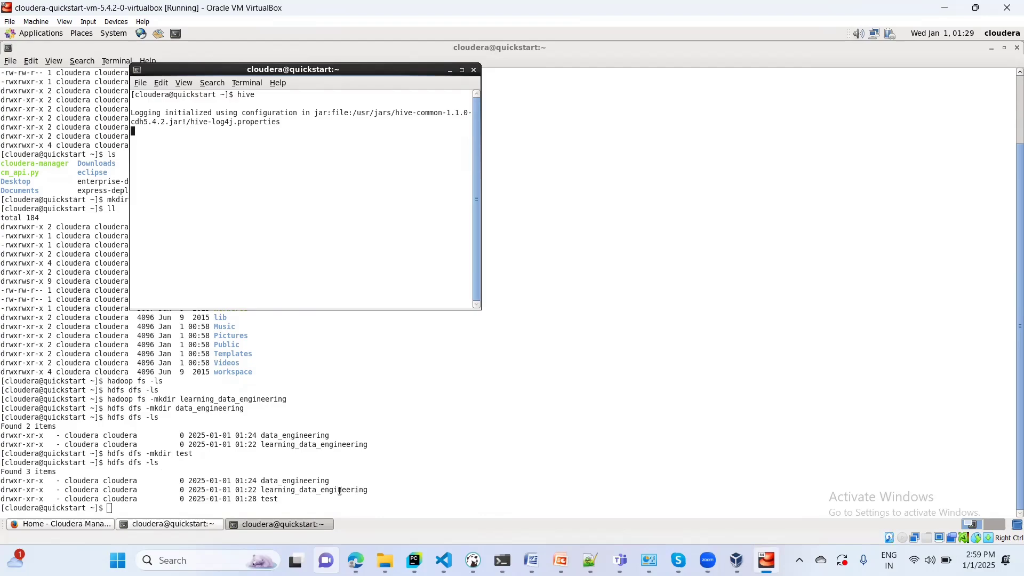
pyautogui.doubleClick(270, 482)
pyautogui.doubleClick(267, 490)
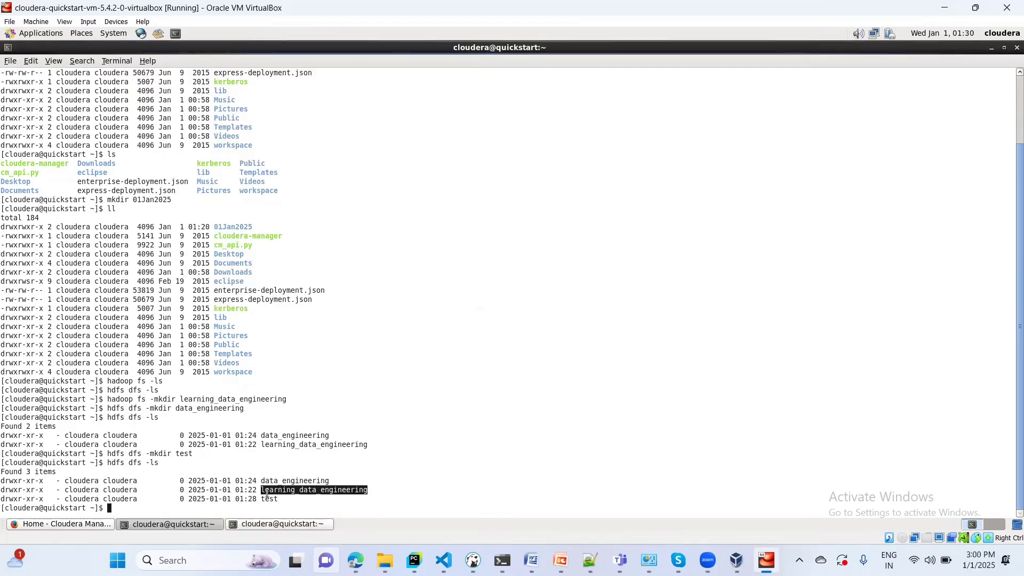
pyautogui.doubleClick(270, 499)
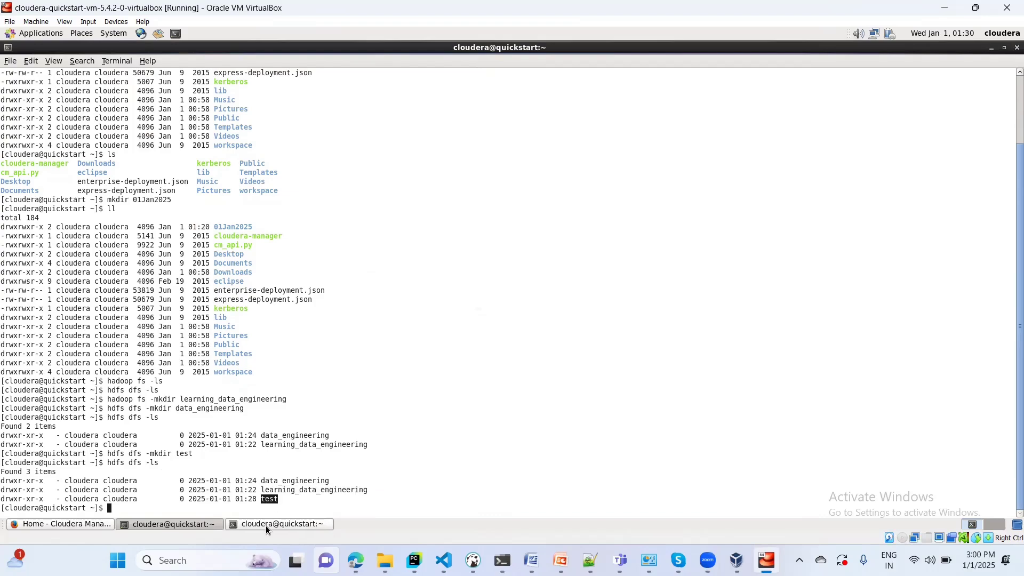
pyautogui.click(265, 526)
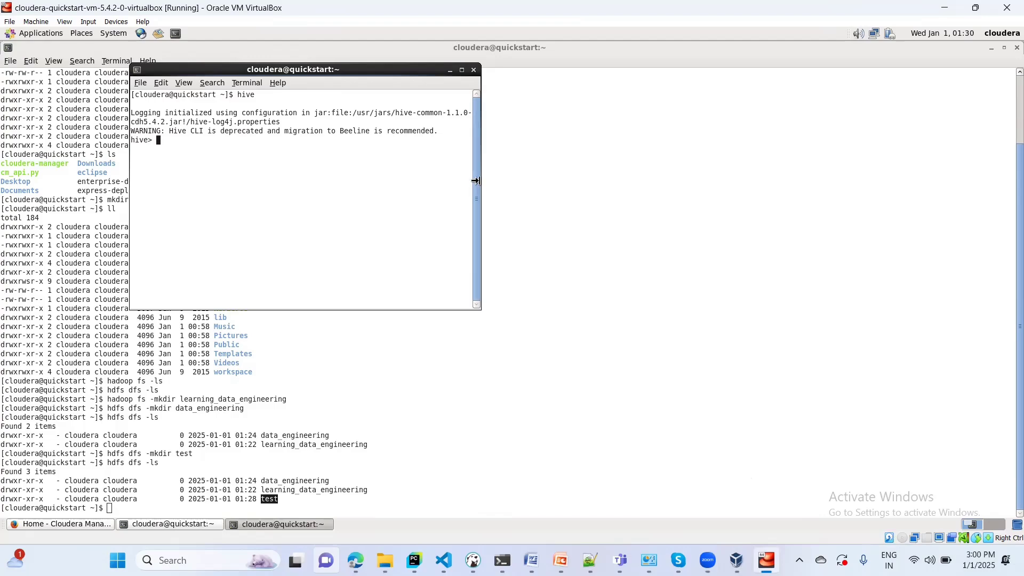
# - Widen the Hive terminal window to the right and briefly highlight 'hive' in the prompt
pyautogui.moveTo(476, 181); pyautogui.dragTo(761, 178)
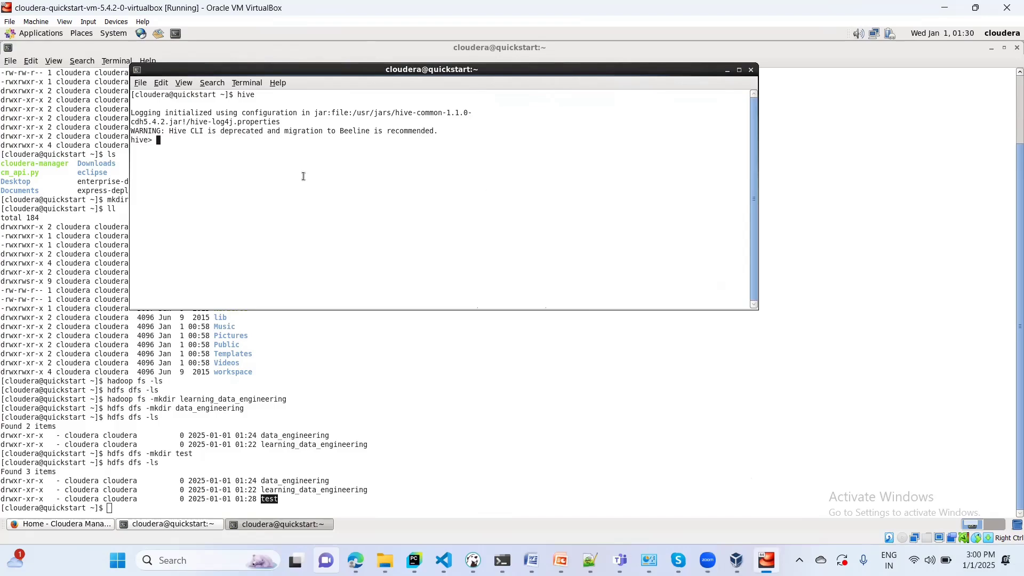
pyautogui.doubleClick(138, 141)
pyautogui.click(168, 141)
# - Run 'show databases;' in Hive and highlight the single result, default
pyautogui.write('show databases;')
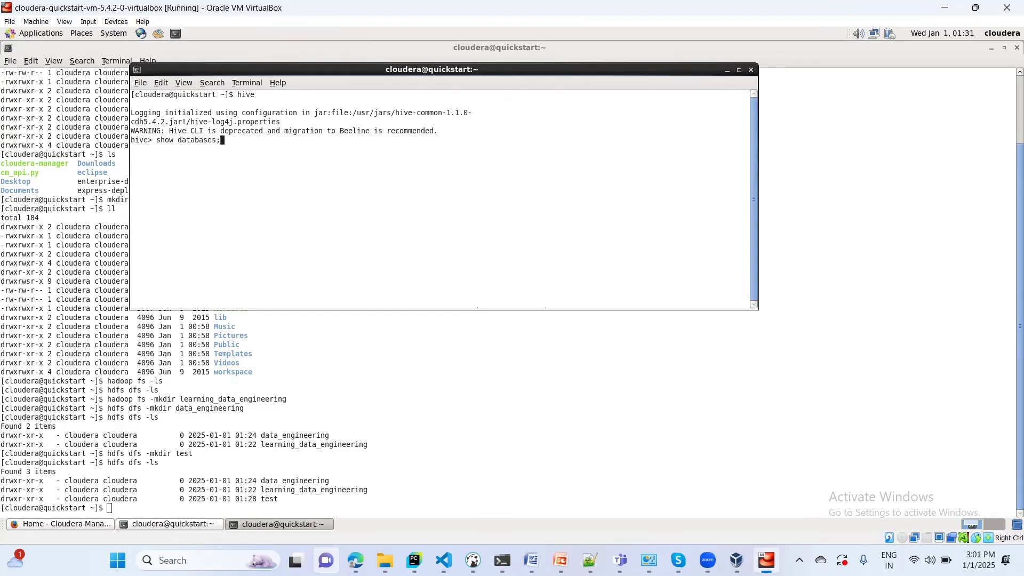
pyautogui.press('Return')
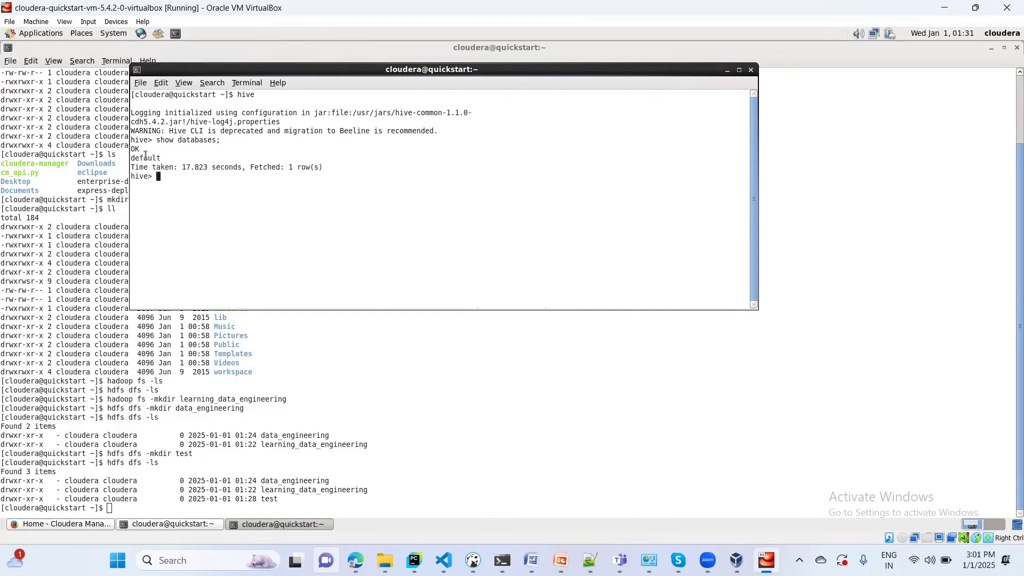
pyautogui.doubleClick(145, 157)
pyautogui.click(182, 175)
# - Enter the contact e-mail address at the hive> prompt without running it, then select the whole address
pyautogui.doubleClick(171, 177)
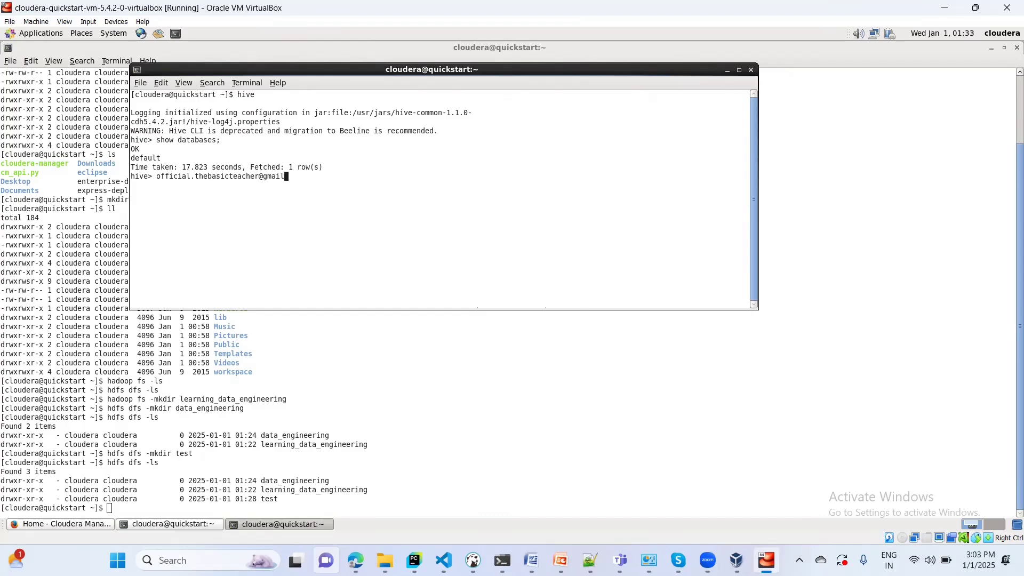
pyautogui.doubleClick(157, 177)
pyautogui.click(157, 180)
pyautogui.moveTo(157, 180); pyautogui.dragTo(308, 176)
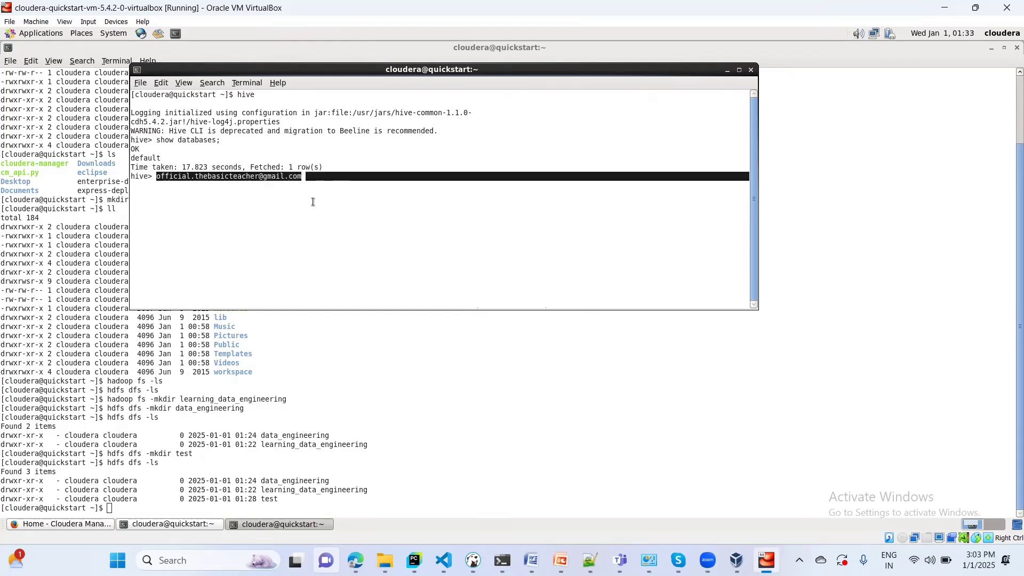